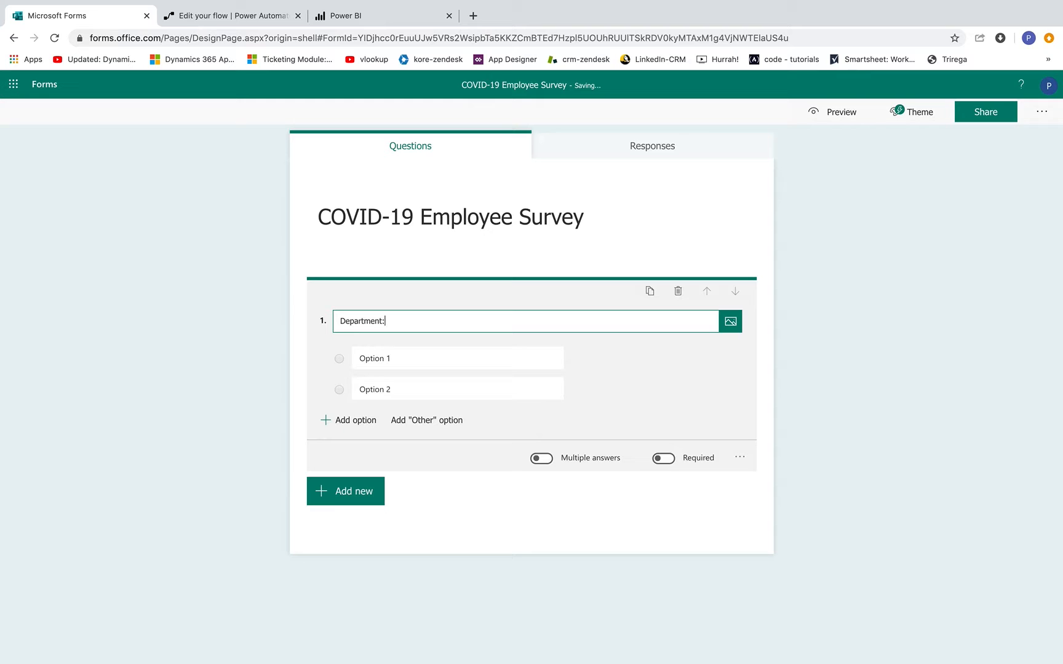
- Give the Department question the answers Sales, HR, Engineering, Research, Marketing, IT and Training
{"action": "left_click", "coordinate": [390, 363]}
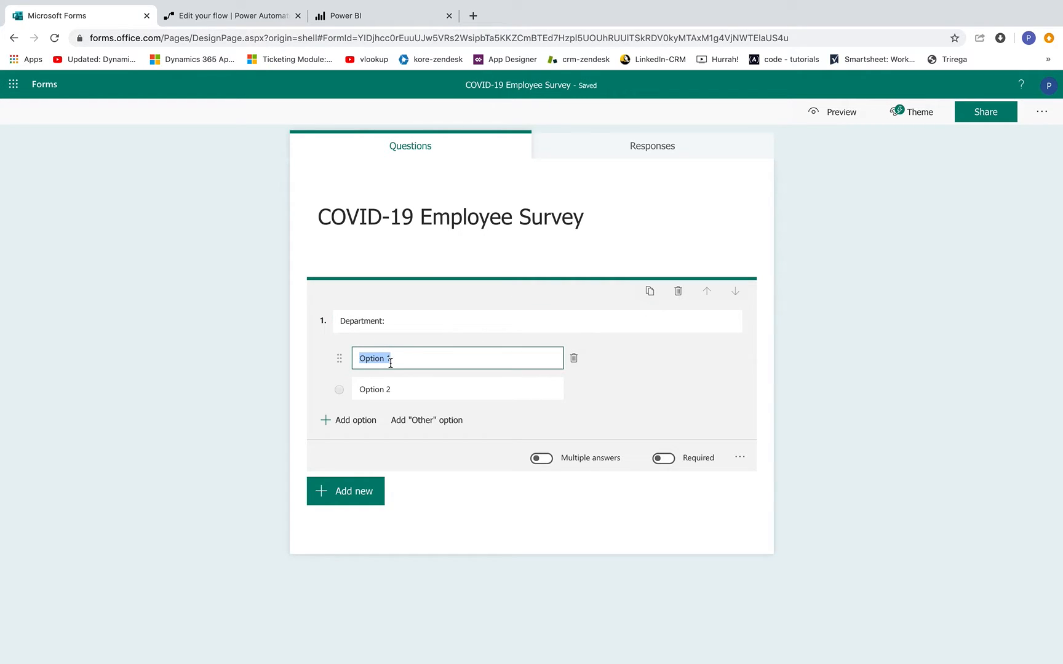
{"action": "type", "text": "Sales"}
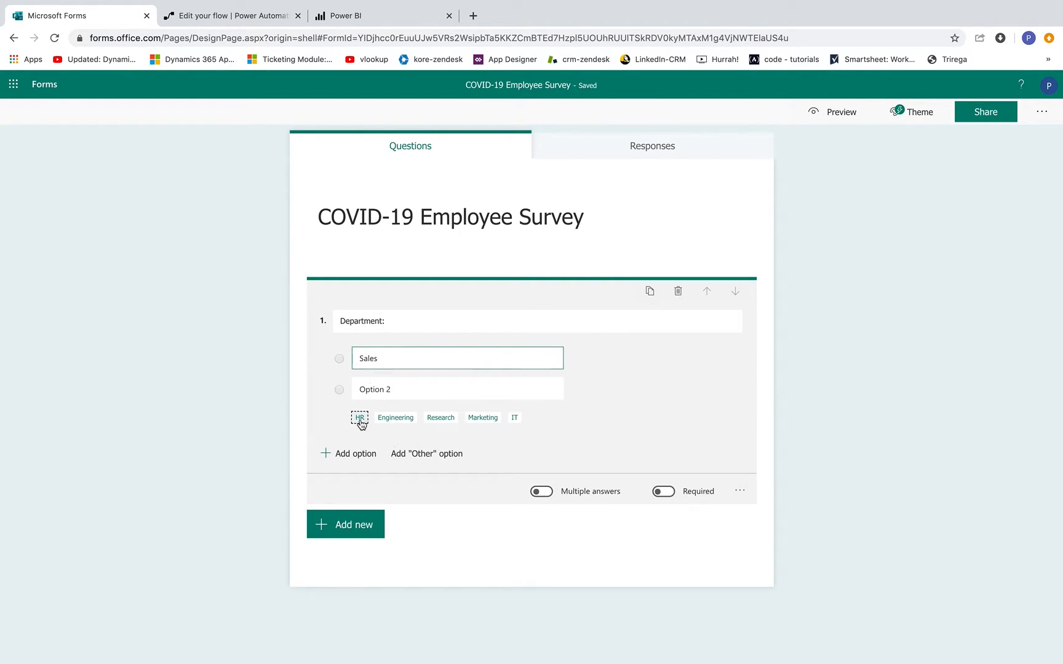
{"action": "left_click", "coordinate": [359, 418]}
{"action": "left_click", "coordinate": [370, 416]}
{"action": "left_click", "coordinate": [372, 446]}
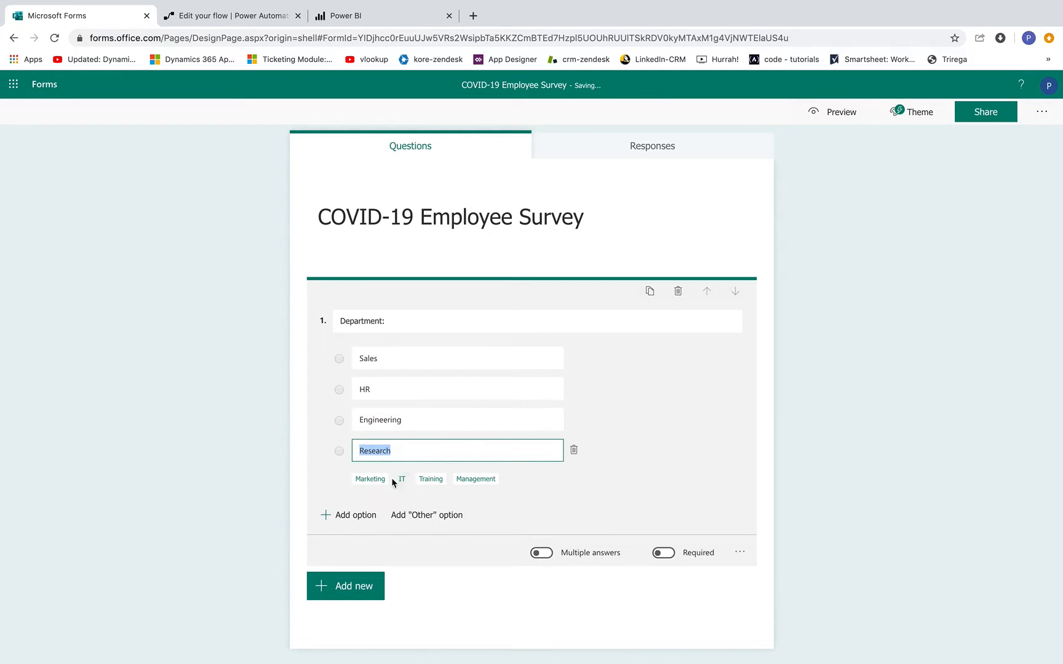
{"action": "left_click", "coordinate": [371, 479]}
{"action": "left_click", "coordinate": [362, 508]}
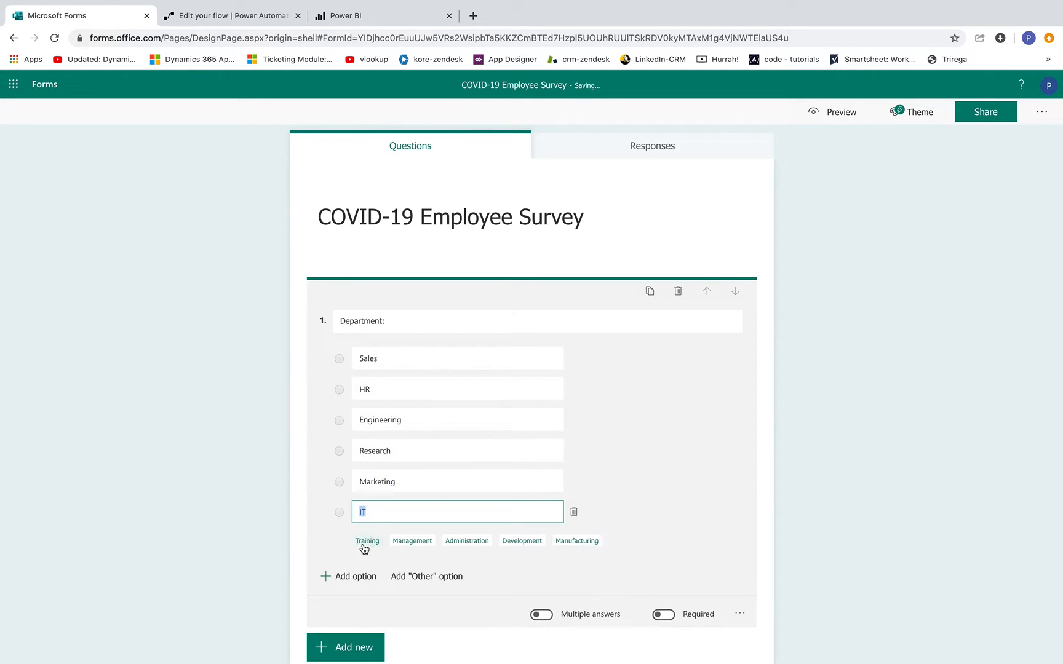
{"action": "left_click", "coordinate": [363, 543]}
{"action": "left_click", "coordinate": [908, 320]}
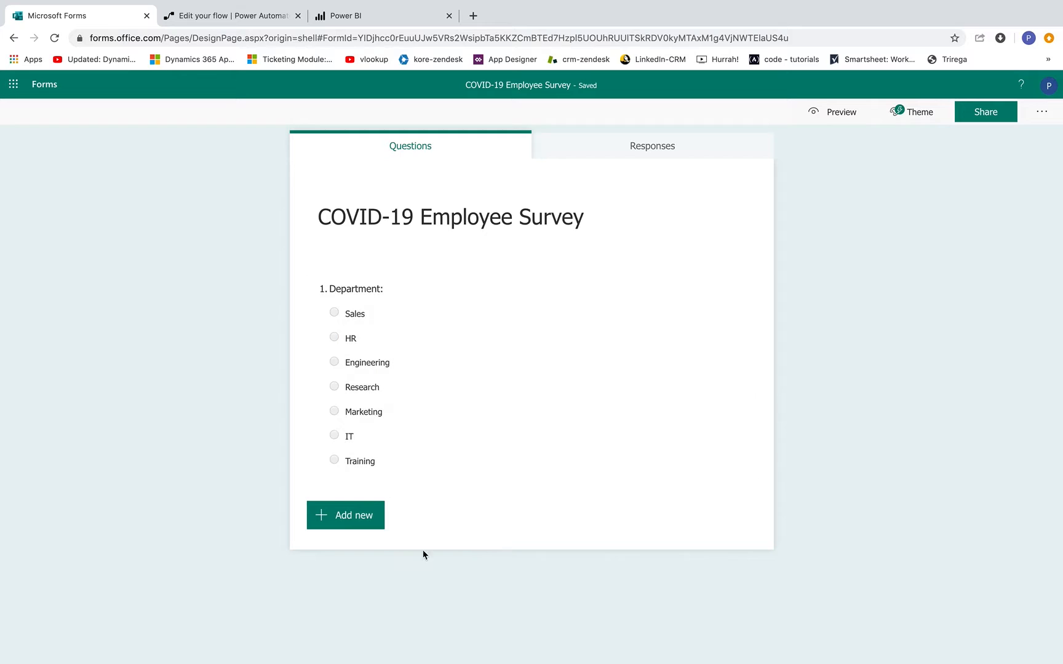
- Add a text question titled 'Full Name:' below Department
{"action": "left_click", "coordinate": [351, 518]}
{"action": "left_click", "coordinate": [441, 519]}
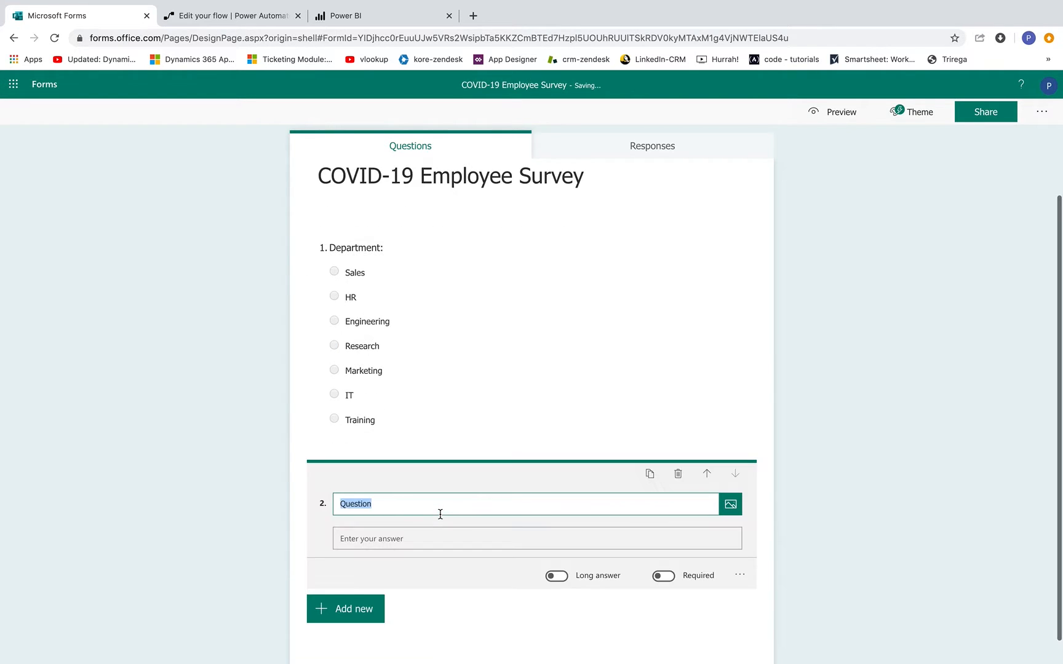
{"action": "type", "text": "FU"}
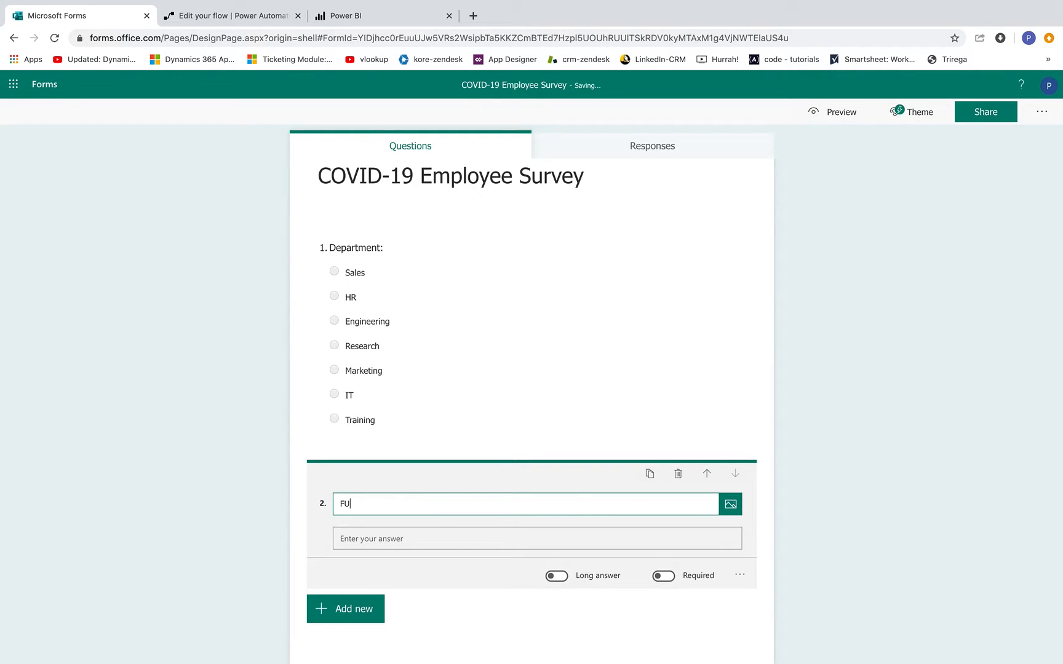
{"action": "type", "text": "ll Name:"}
{"action": "left_click", "coordinate": [373, 615]}
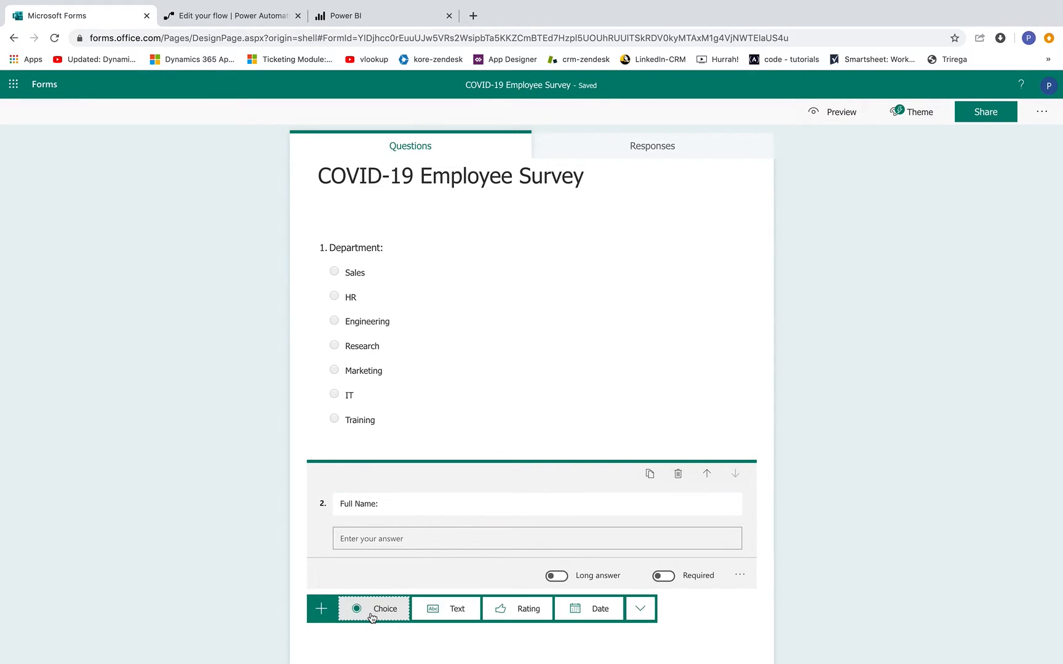
- Add a choice question 'How are you feeling?' with answers 'Optimistic, things will get better!' and Worried
{"action": "left_click", "coordinate": [372, 594]}
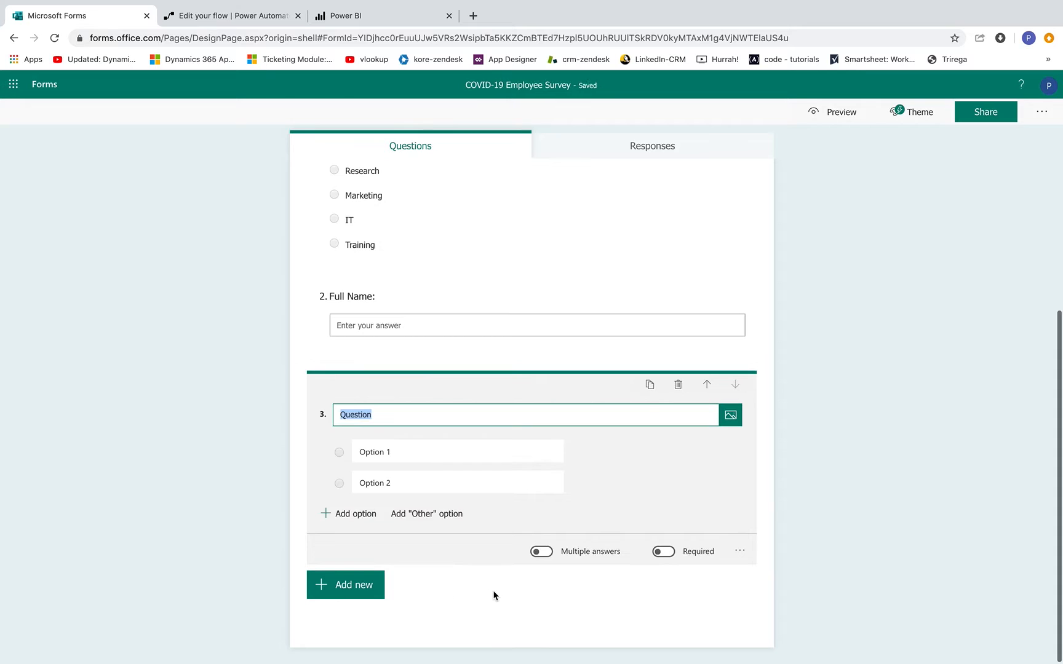
{"action": "type", "text": "How"}
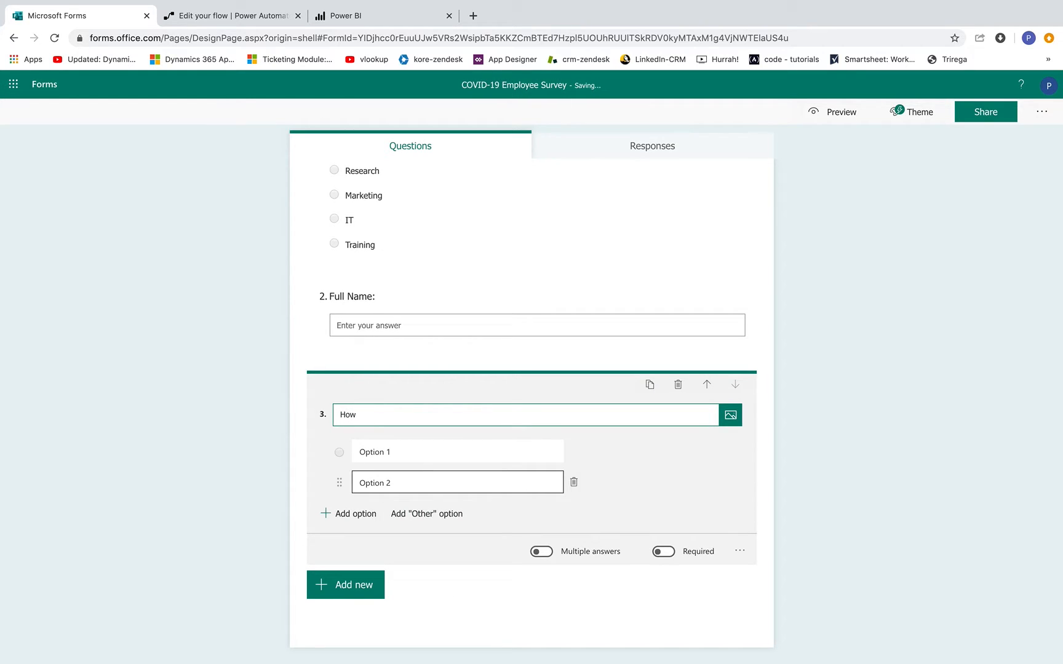
{"action": "type", "text": " are you feeling?"}
{"action": "left_click", "coordinate": [390, 447]}
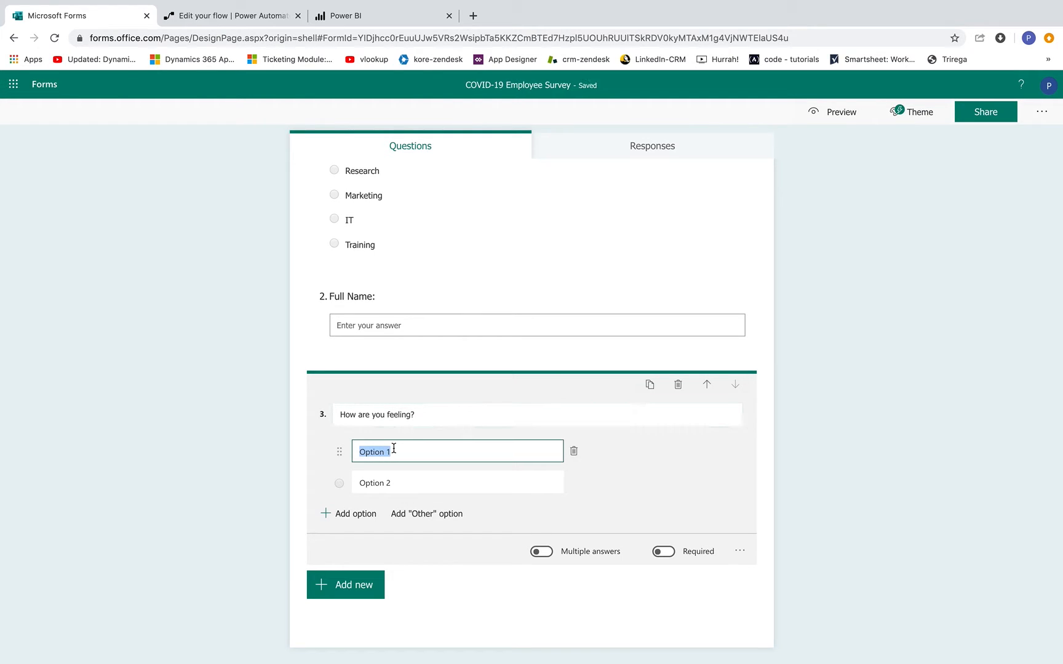
{"action": "type", "text": "Op"}
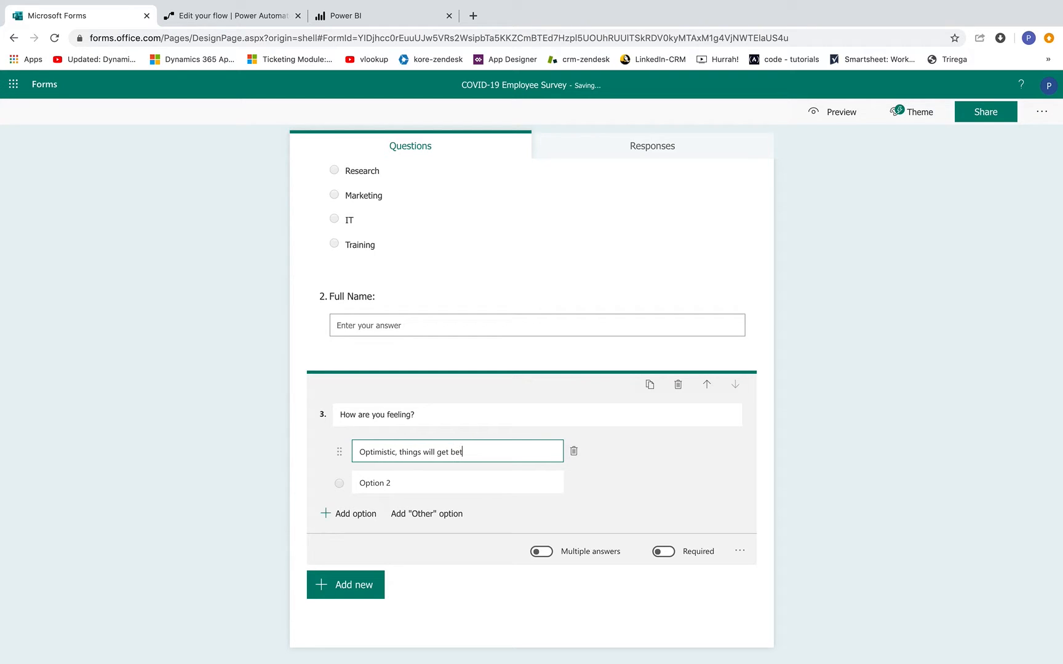
{"action": "type", "text": "!"}
{"action": "left_click", "coordinate": [378, 486]}
{"action": "type", "text": "W"}
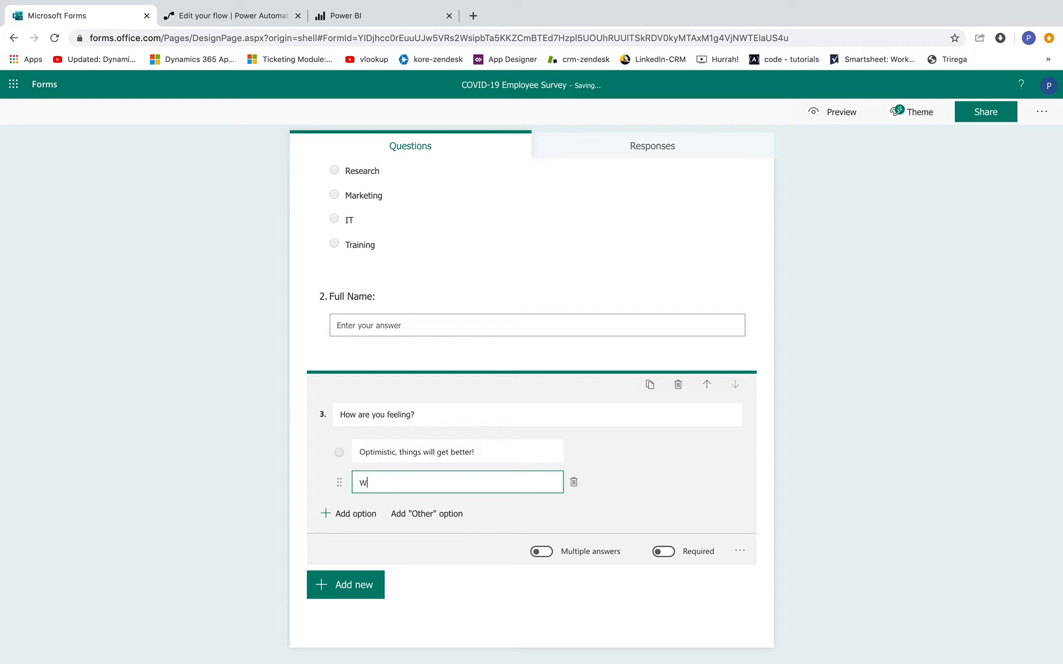
{"action": "type", "text": "orried"}
- Add the answers Scared, Indifferent and Alright to the feeling question
{"action": "left_click", "coordinate": [357, 514]}
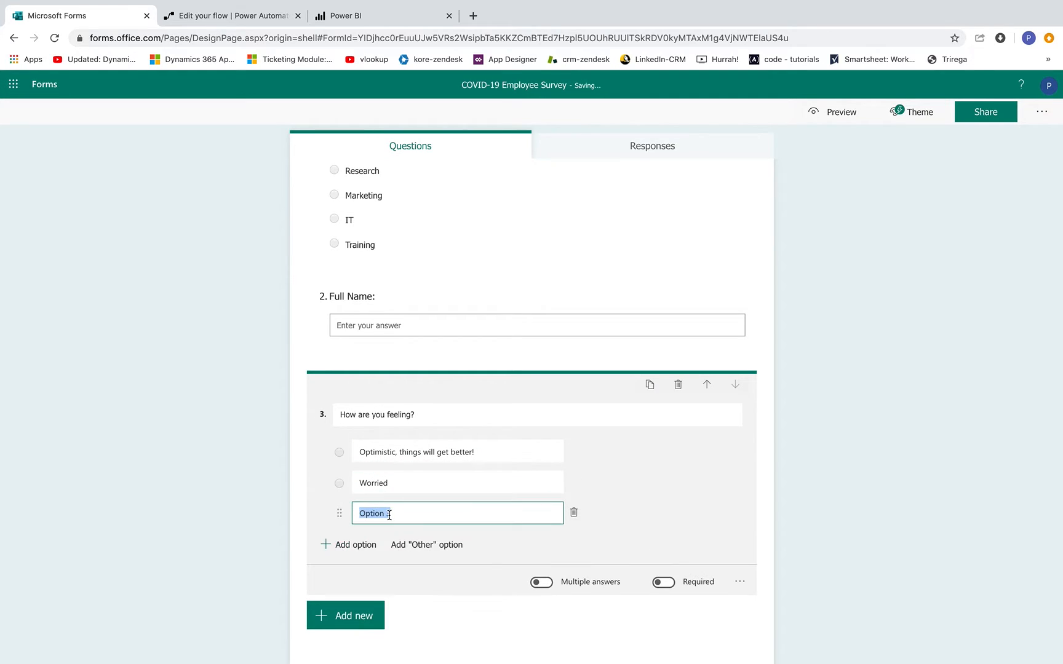
{"action": "type", "text": "Scared"}
{"action": "left_click", "coordinate": [349, 544]}
{"action": "type", "text": "Indifferent"}
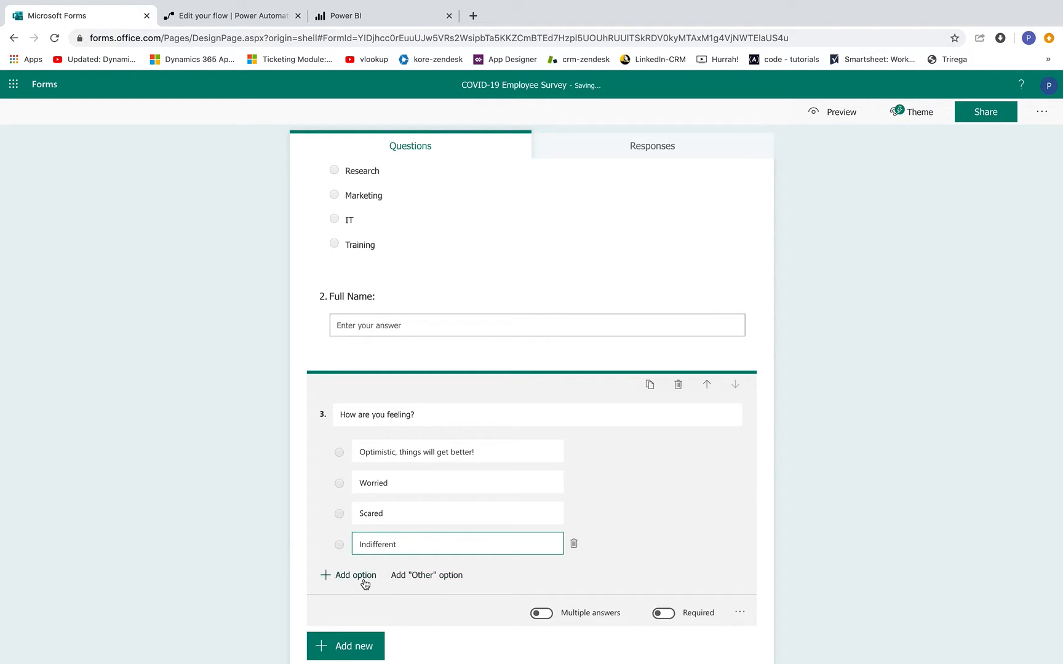
{"action": "left_click", "coordinate": [363, 580]}
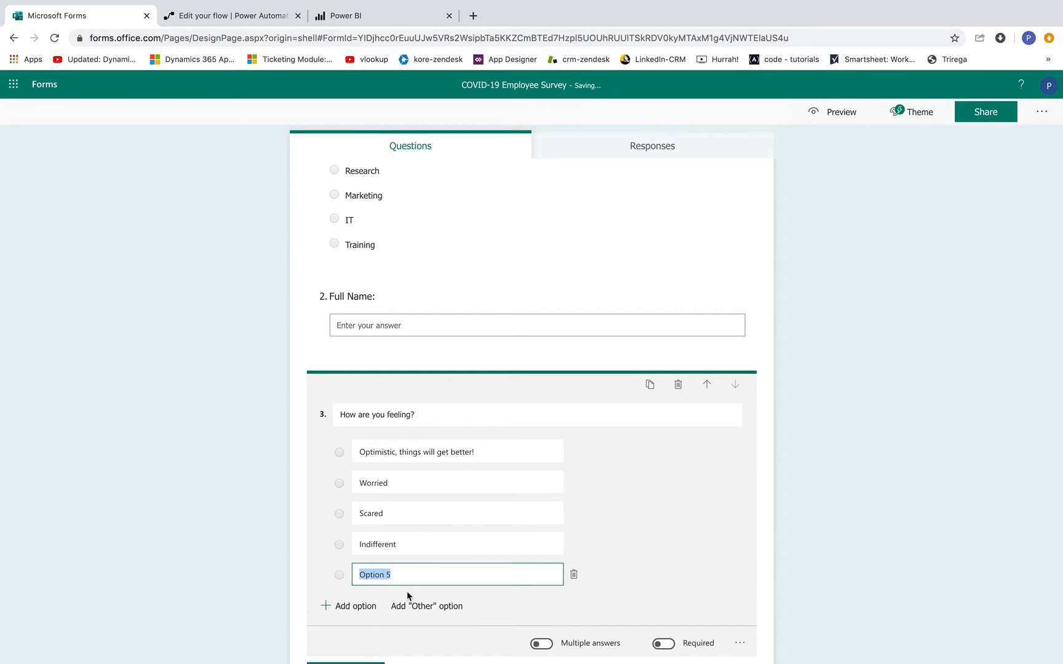
{"action": "type", "text": "Alright"}
{"action": "left_click", "coordinate": [848, 478]}
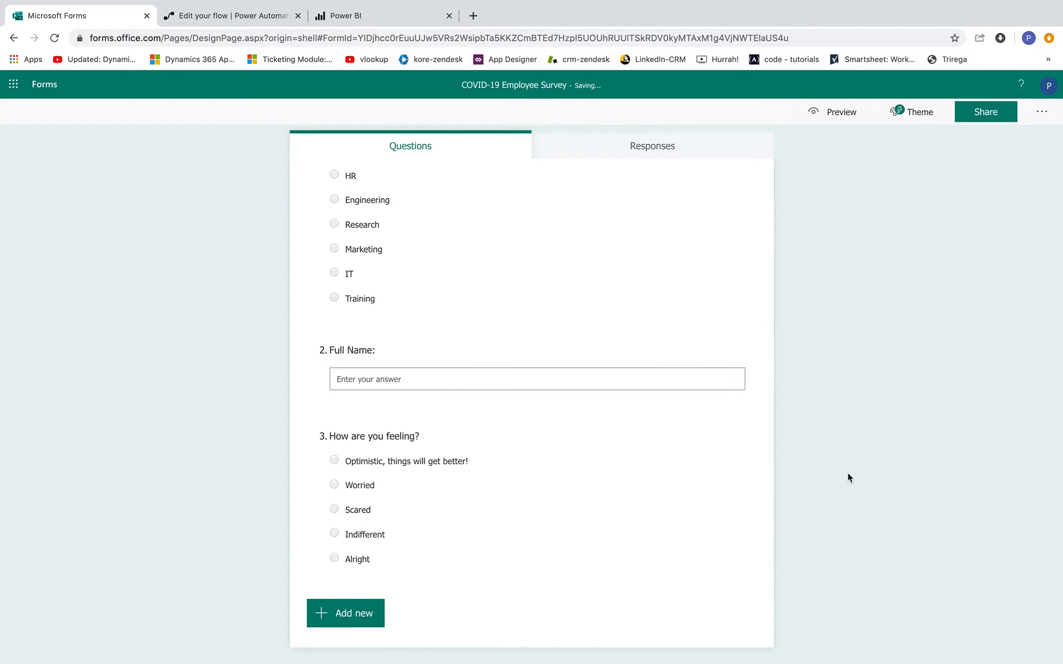
{"action": "left_click", "coordinate": [378, 606]}
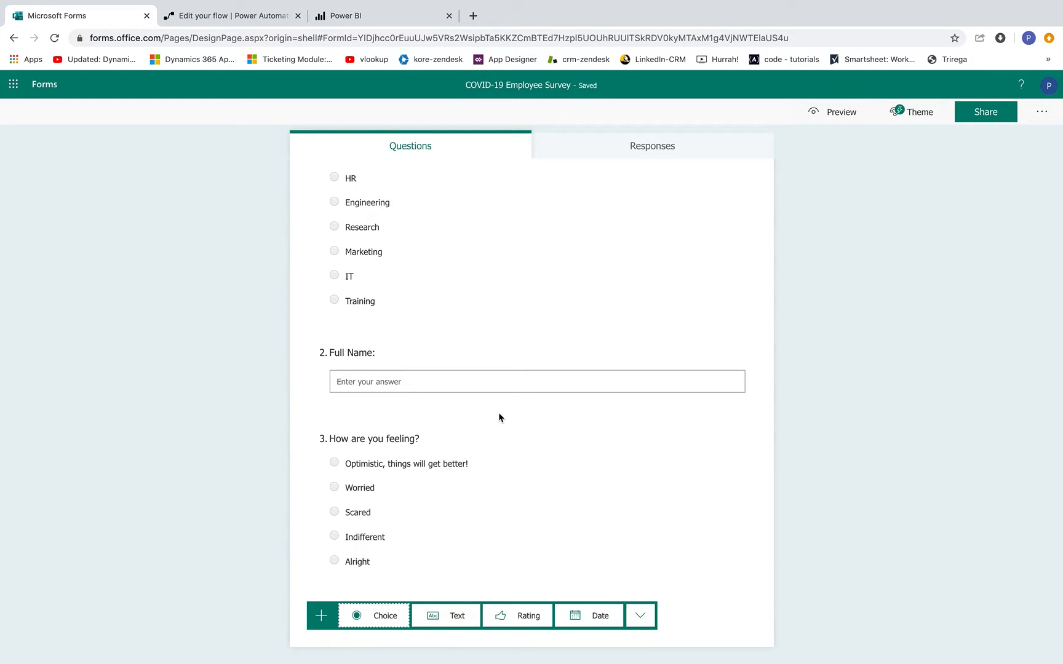
- Add a choice question 'How do you like working from home?' with answers Great and Good
{"action": "left_click", "coordinate": [373, 616]}
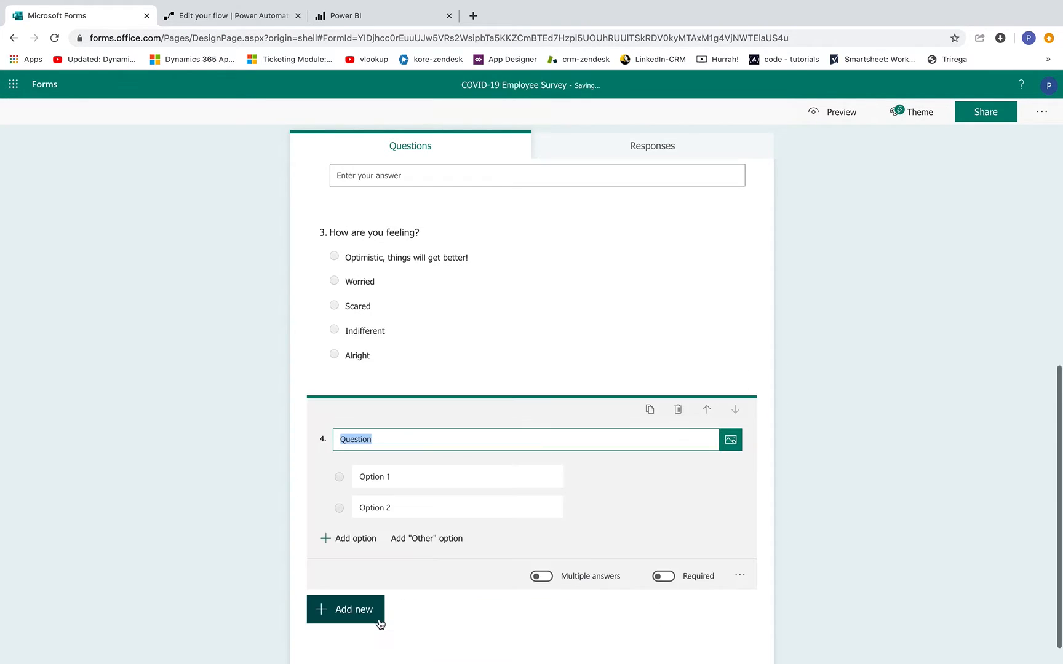
{"action": "type", "text": "How do you"}
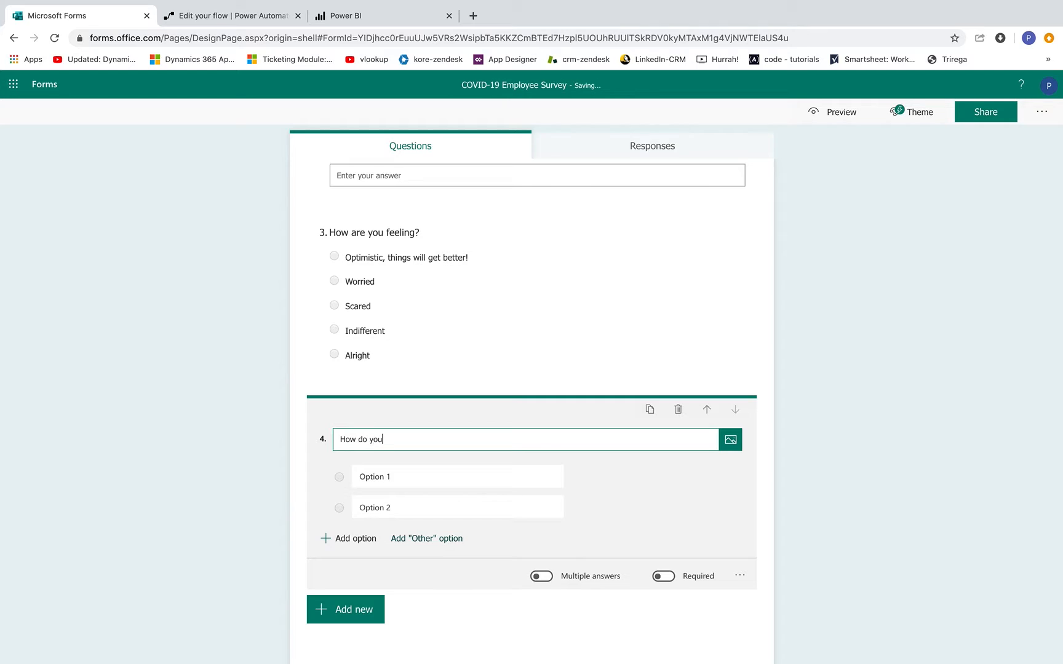
{"action": "type", "text": " like working from home?"}
{"action": "left_click", "coordinate": [422, 470]}
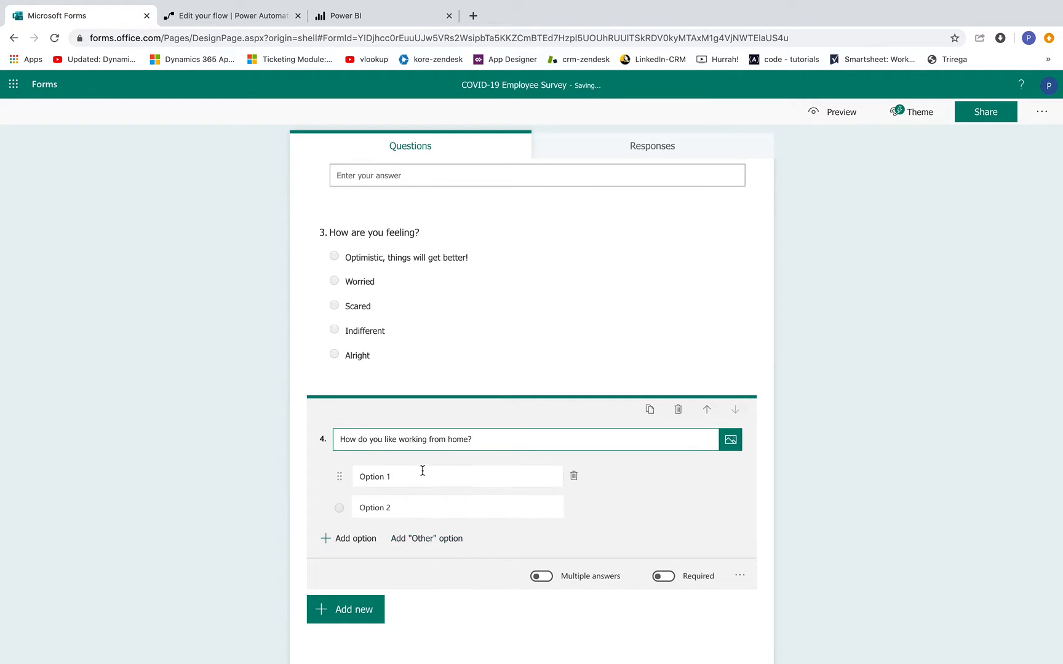
{"action": "triple_click", "coordinate": [417, 474]}
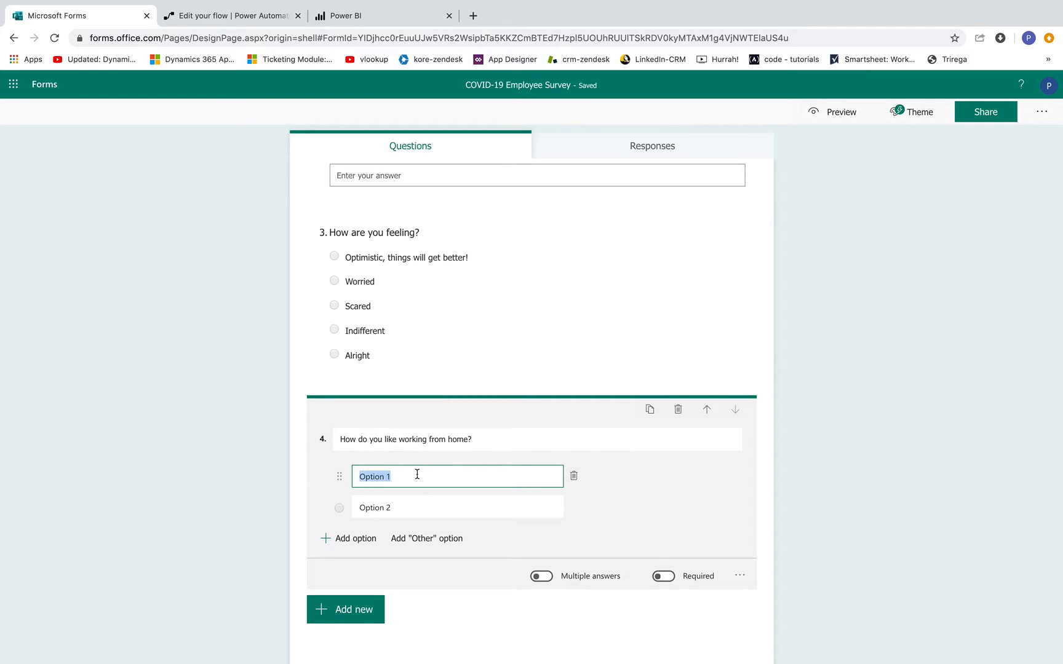
{"action": "type", "text": "Great"}
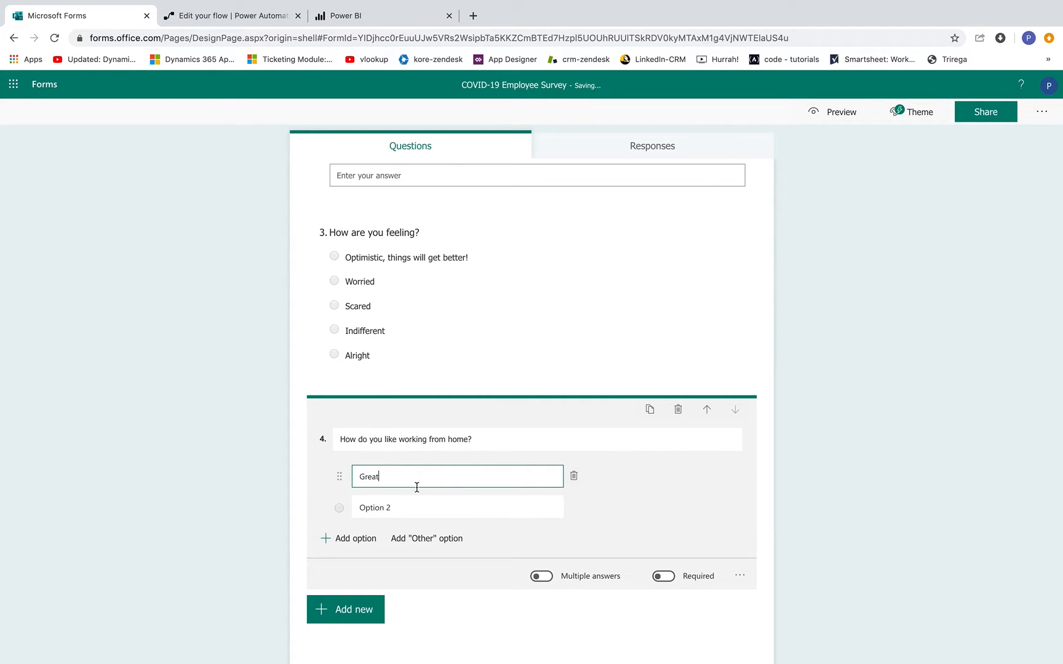
{"action": "triple_click", "coordinate": [397, 505]}
{"action": "type", "text": "Good"}
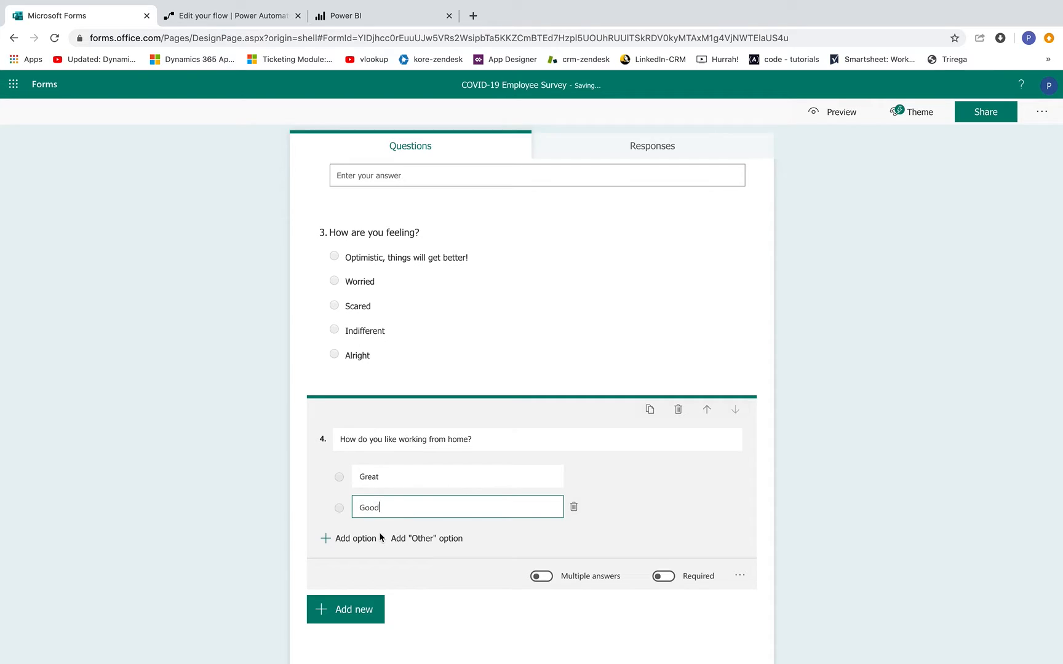
- Add Bad and Average as further answers to the working-from-home question
{"action": "left_click", "coordinate": [360, 539]}
{"action": "type", "text": "B"}
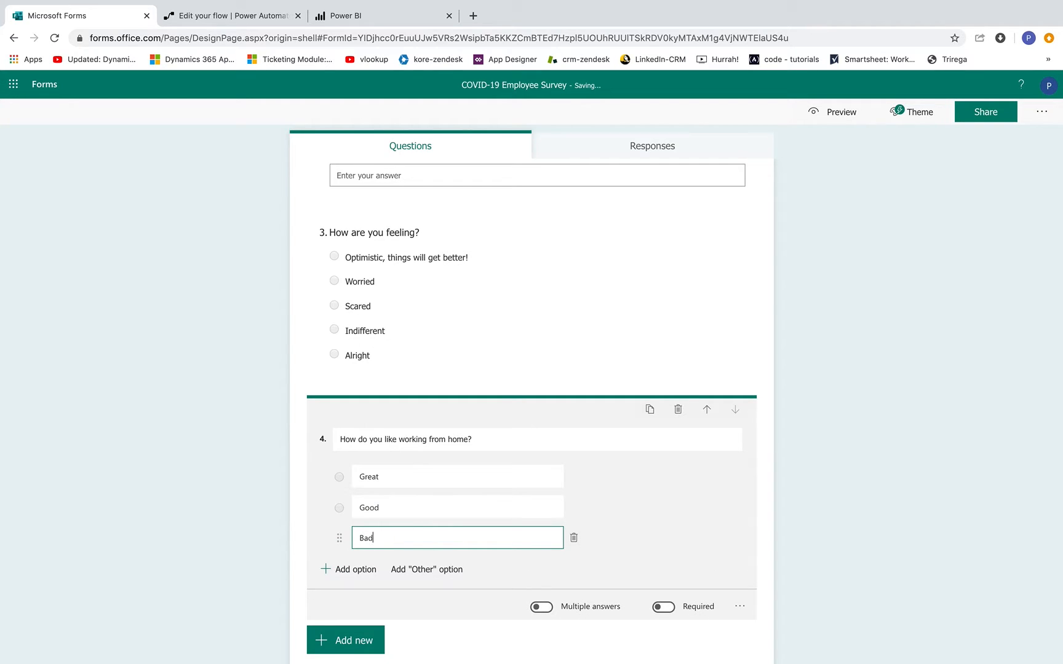
{"action": "type", "text": "ad"}
{"action": "left_click", "coordinate": [356, 570]}
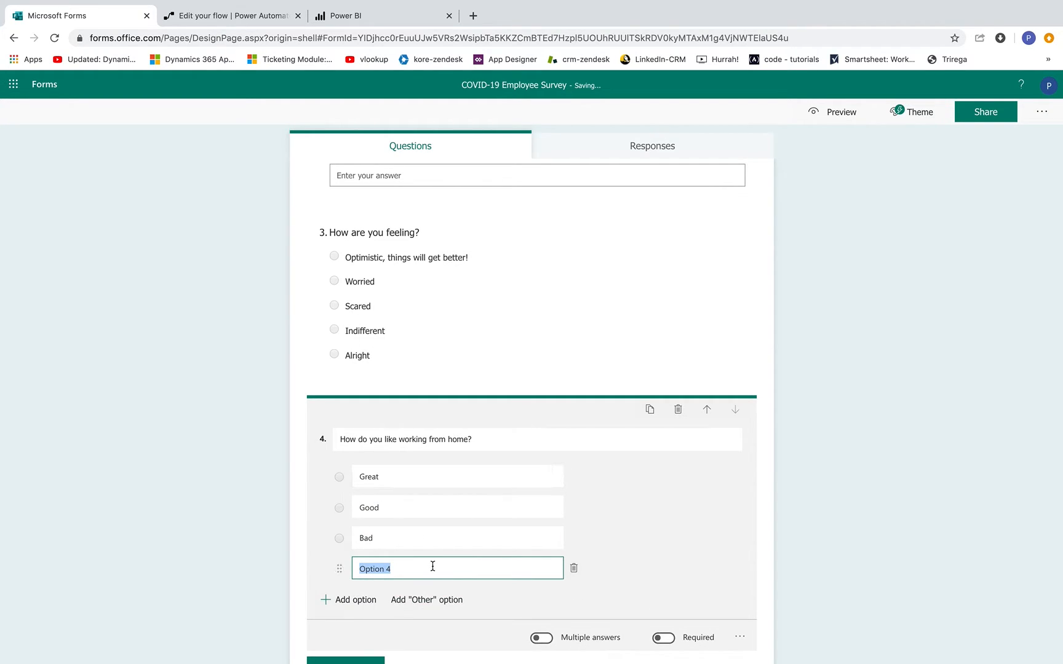
{"action": "type", "text": "Average"}
{"action": "left_click", "coordinate": [818, 556]}
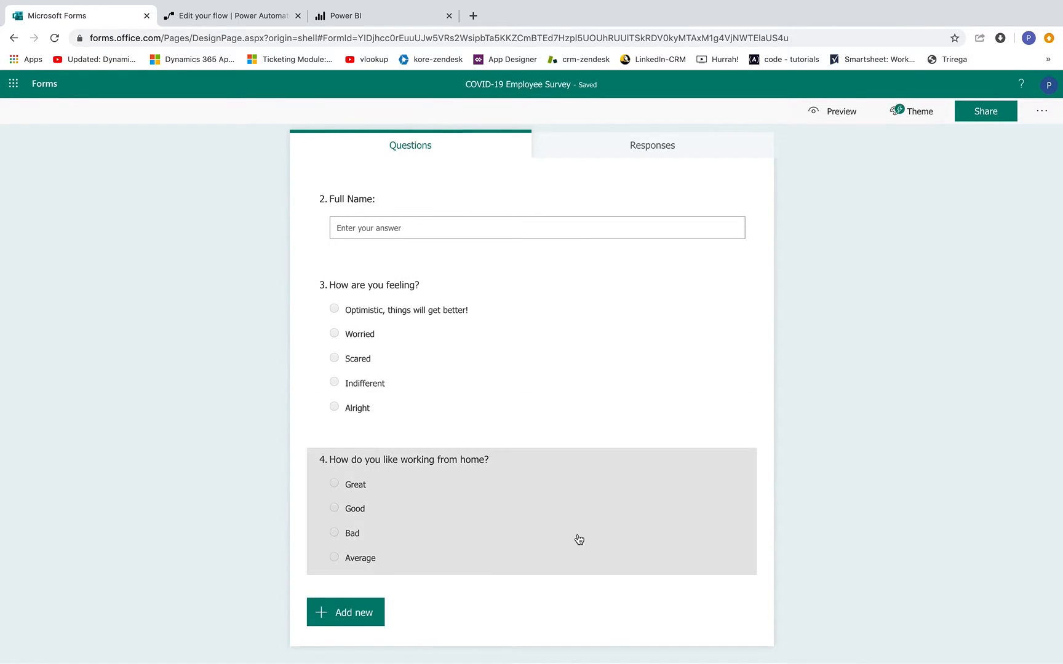
{"action": "left_click", "coordinate": [376, 612]}
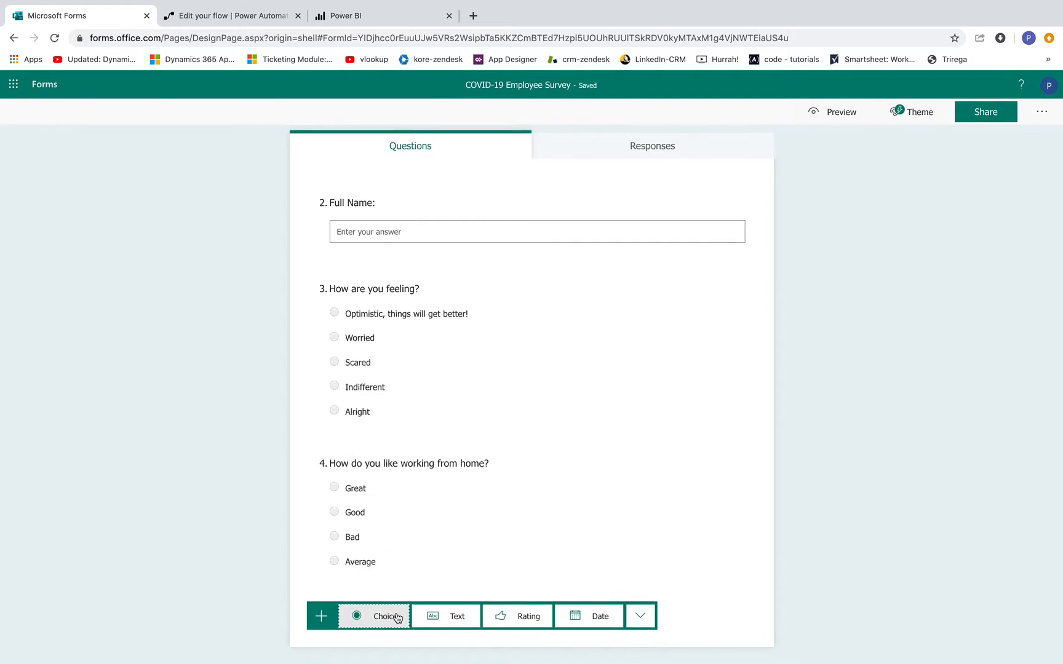
- Add a fifth choice question 'Are social distancing?' using the suggested Yes and No answers
{"action": "left_click", "coordinate": [394, 614]}
{"action": "type", "text": "Are social distancing?"}
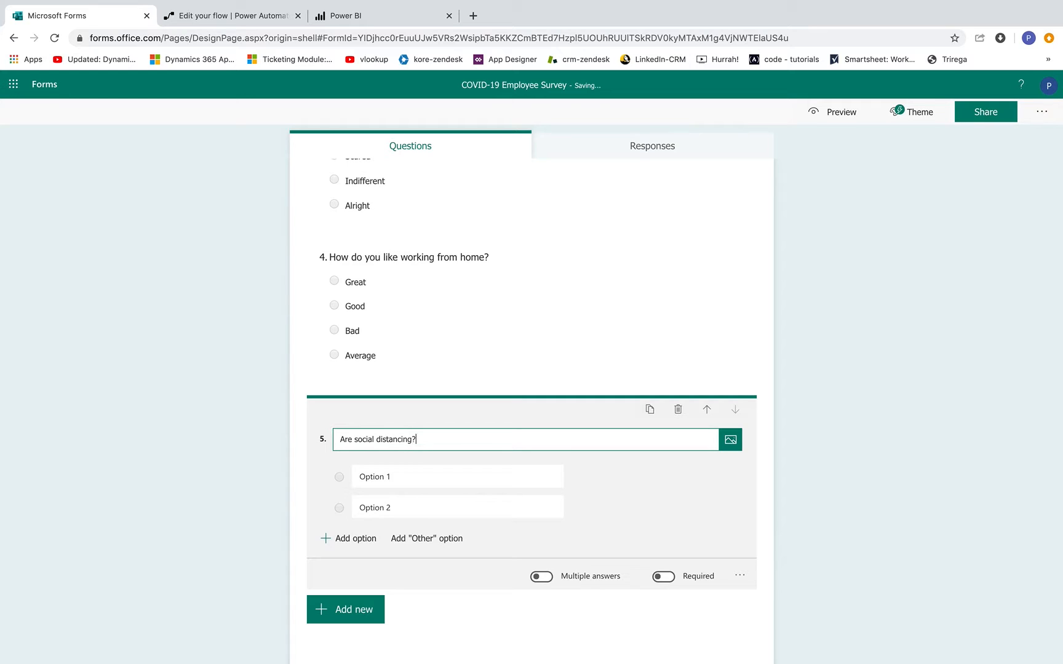
{"action": "left_click", "coordinate": [408, 475]}
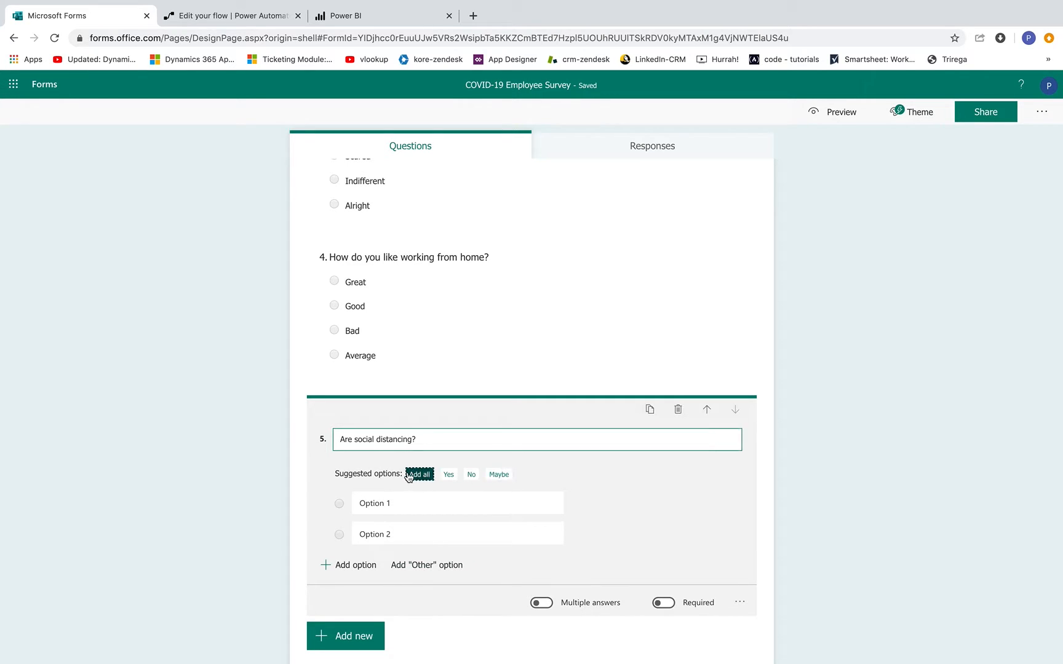
{"action": "left_click", "coordinate": [573, 535]}
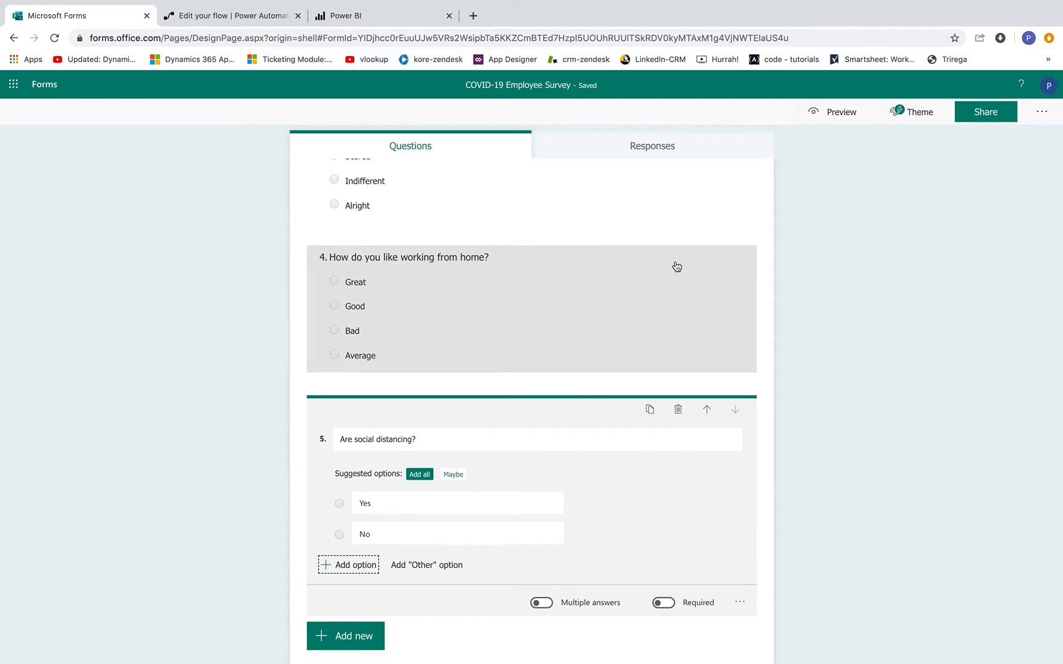
{"action": "scroll", "coordinate": [570, 387], "scroll_direction": "up", "scroll_amount": 1}
{"action": "scroll", "coordinate": [570, 386], "scroll_direction": "up", "scroll_amount": 8}
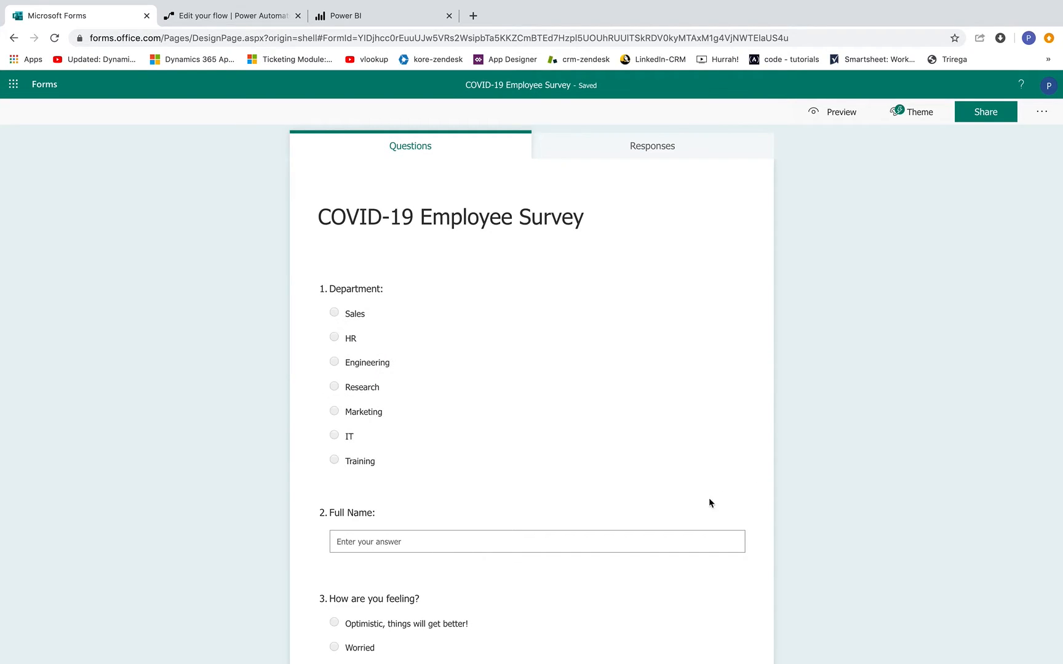
- Move the Full Name: question above Department: so it comes first
{"action": "left_click", "coordinate": [639, 518]}
{"action": "left_click", "coordinate": [706, 381]}
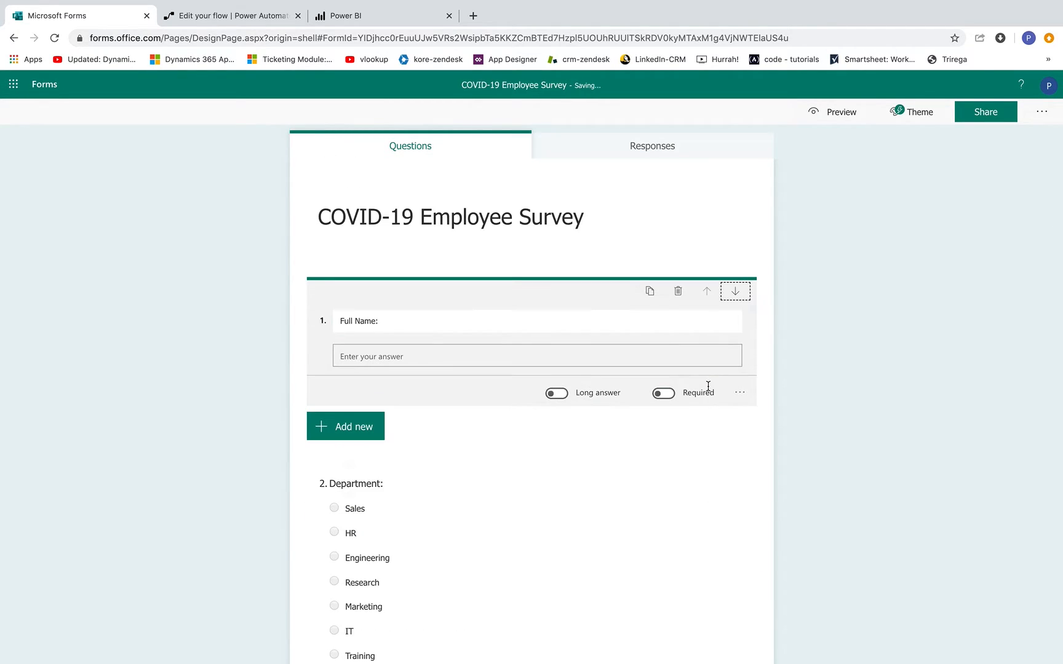
{"action": "left_click", "coordinate": [812, 293]}
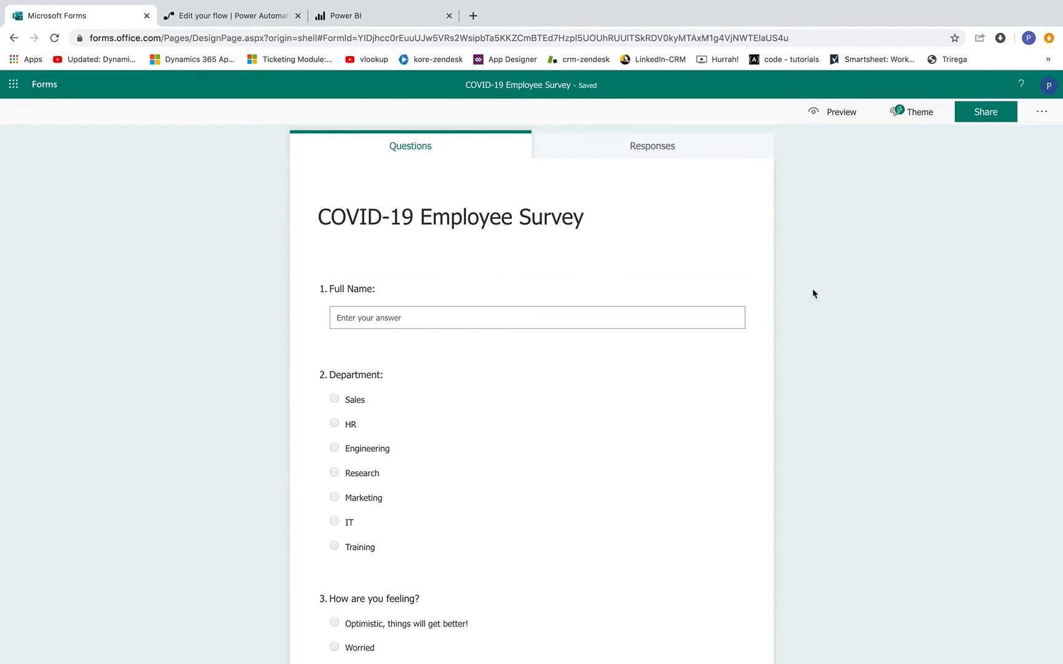
- Apply the library photo theme and preview the survey as respondents see it
{"action": "left_click", "coordinate": [905, 114]}
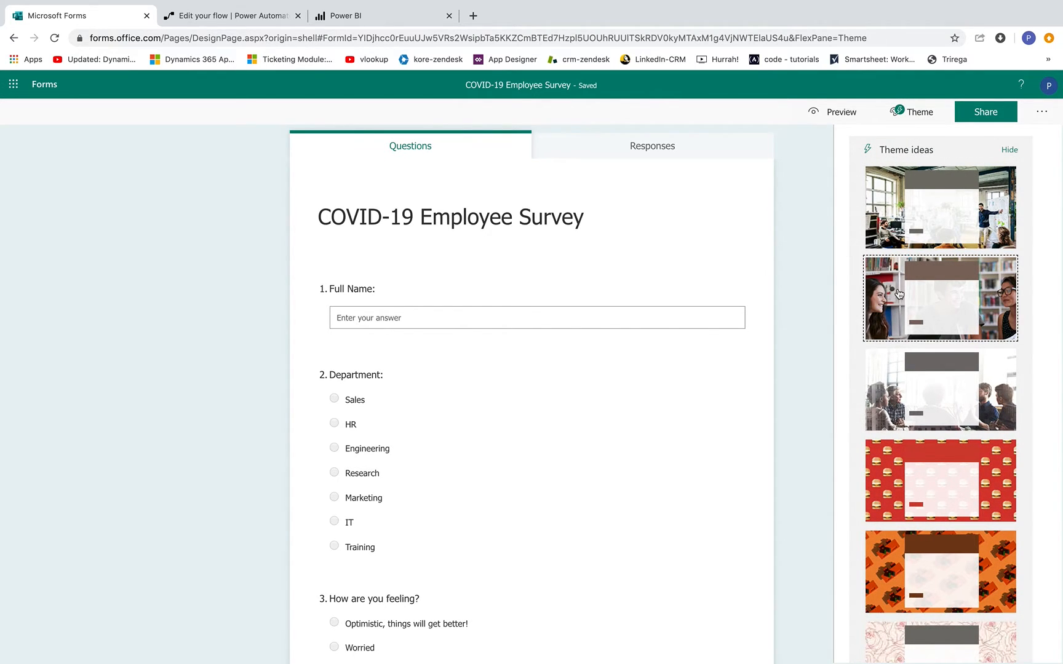
{"action": "left_click", "coordinate": [898, 295]}
{"action": "left_click", "coordinate": [833, 111]}
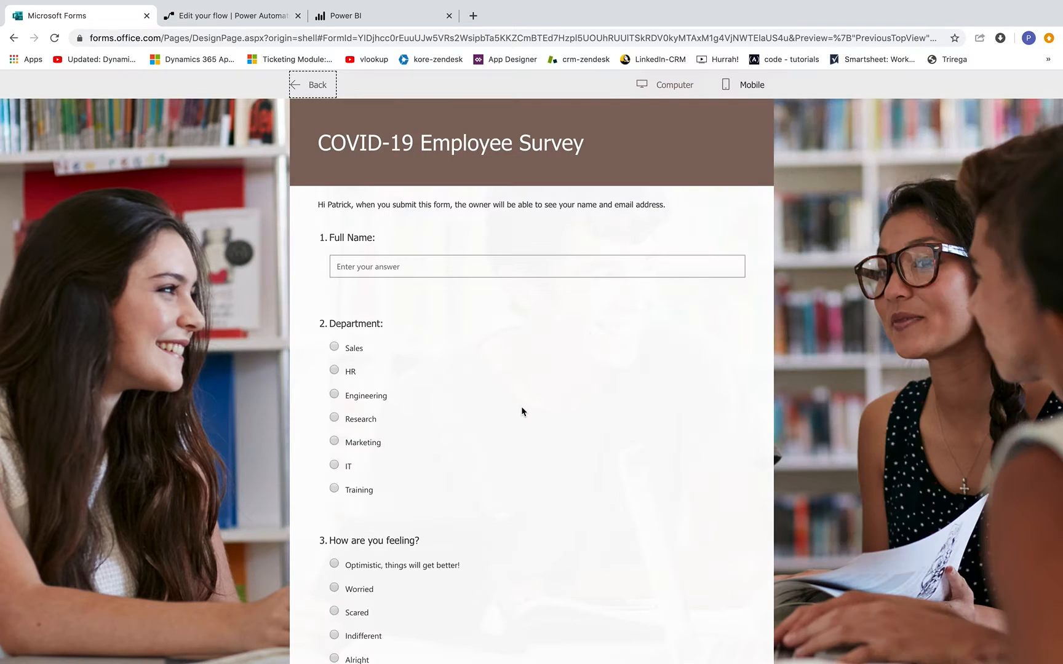
{"action": "scroll", "coordinate": [520, 405], "scroll_direction": "down", "scroll_amount": 4}
{"action": "scroll", "coordinate": [520, 405], "scroll_direction": "down", "scroll_amount": 3}
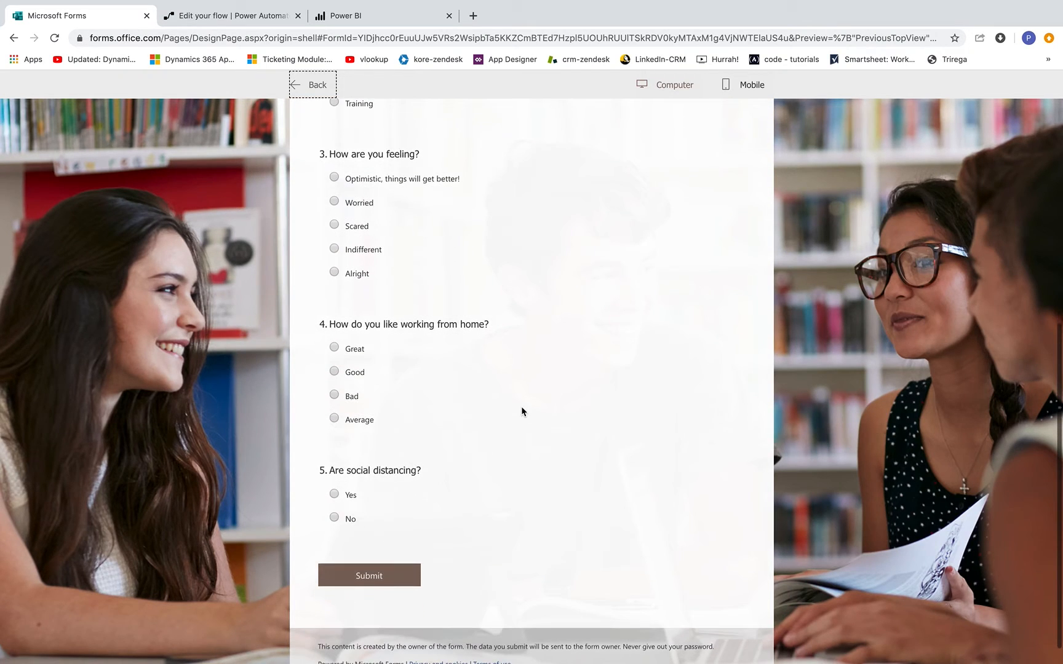
{"action": "scroll", "coordinate": [520, 406], "scroll_direction": "up", "scroll_amount": 3}
{"action": "scroll", "coordinate": [520, 406], "scroll_direction": "up", "scroll_amount": 3}
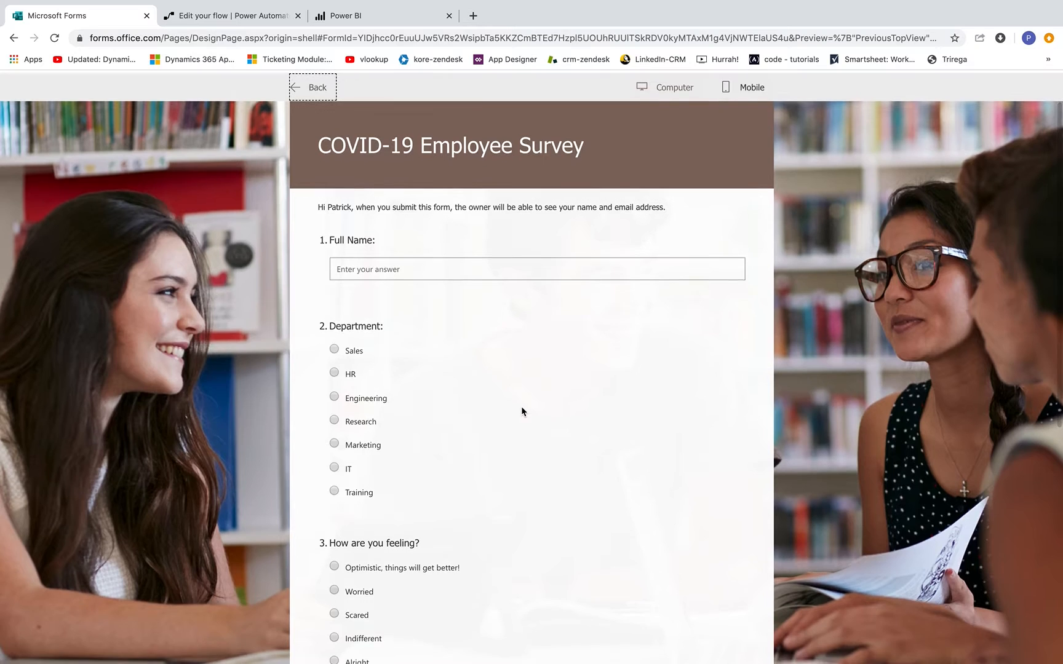
- In Power BI's All Company workspace, start creating a new streaming dataset
{"action": "left_click", "coordinate": [351, 16]}
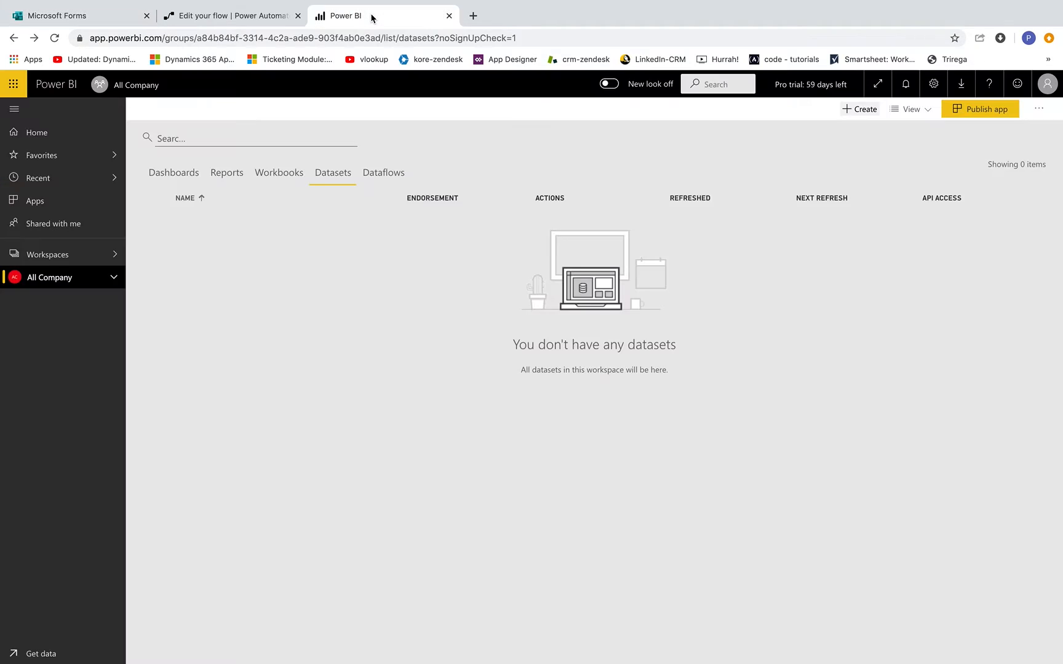
{"action": "left_click", "coordinate": [99, 278]}
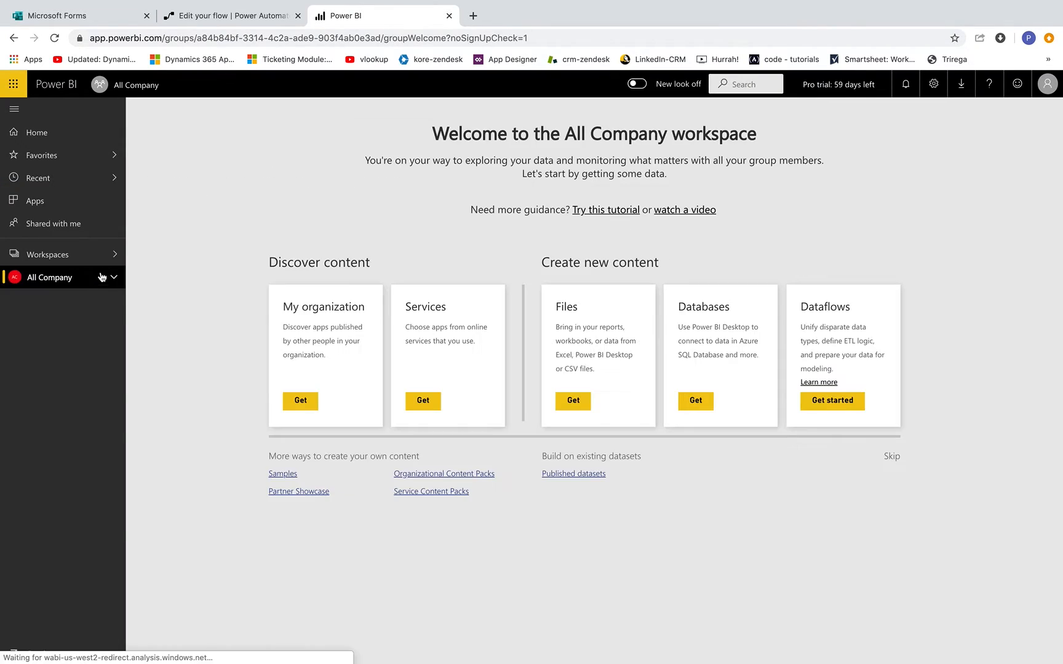
{"action": "left_click", "coordinate": [99, 258]}
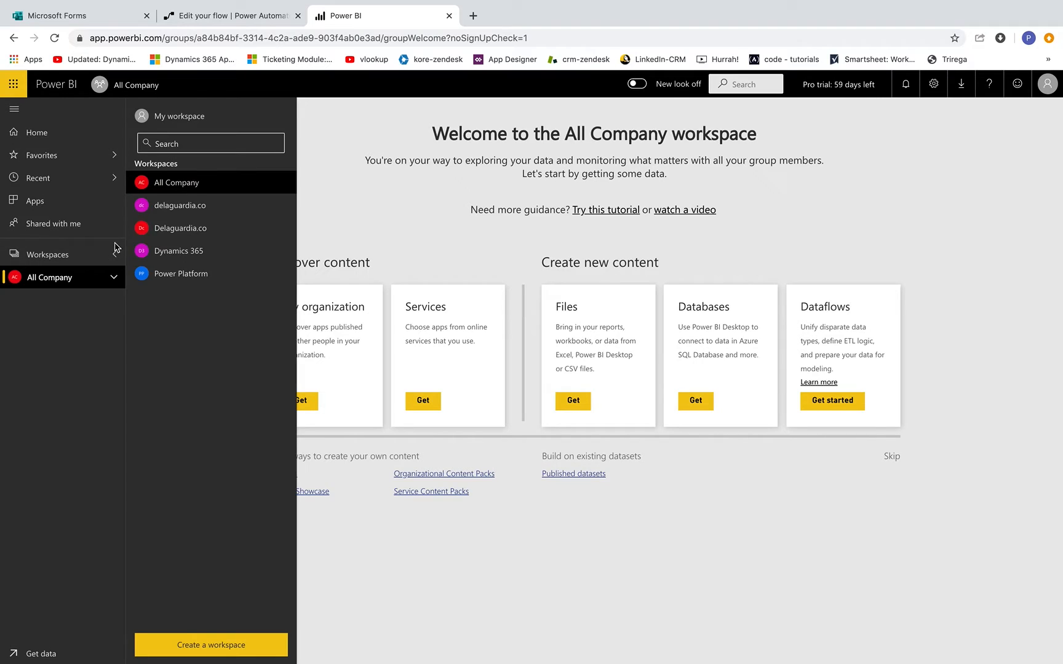
{"action": "left_click", "coordinate": [175, 182]}
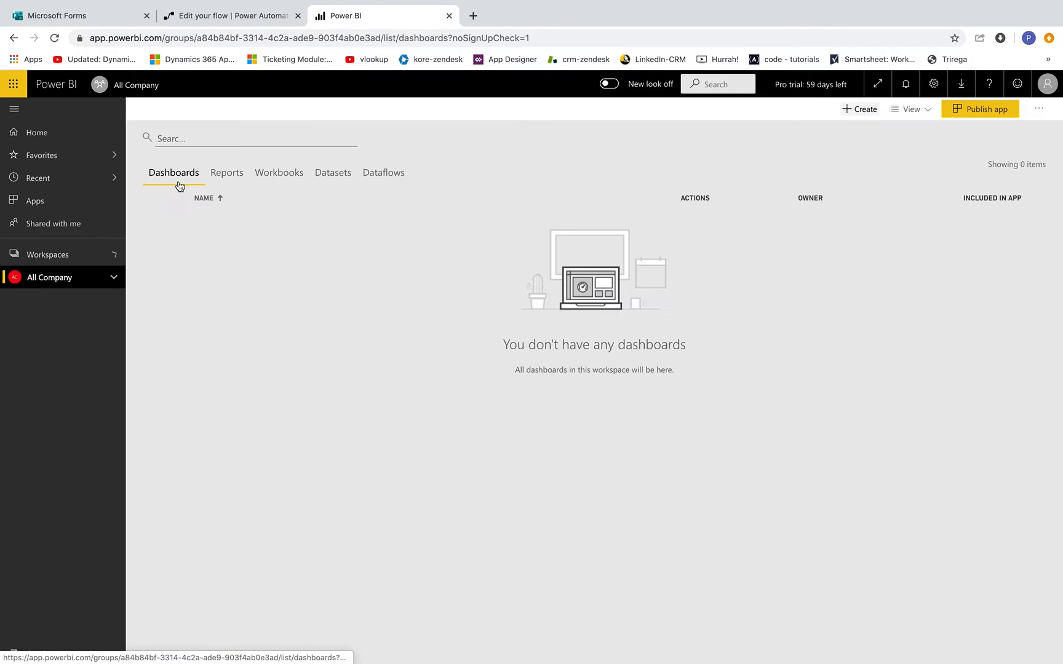
{"action": "left_click", "coordinate": [856, 111]}
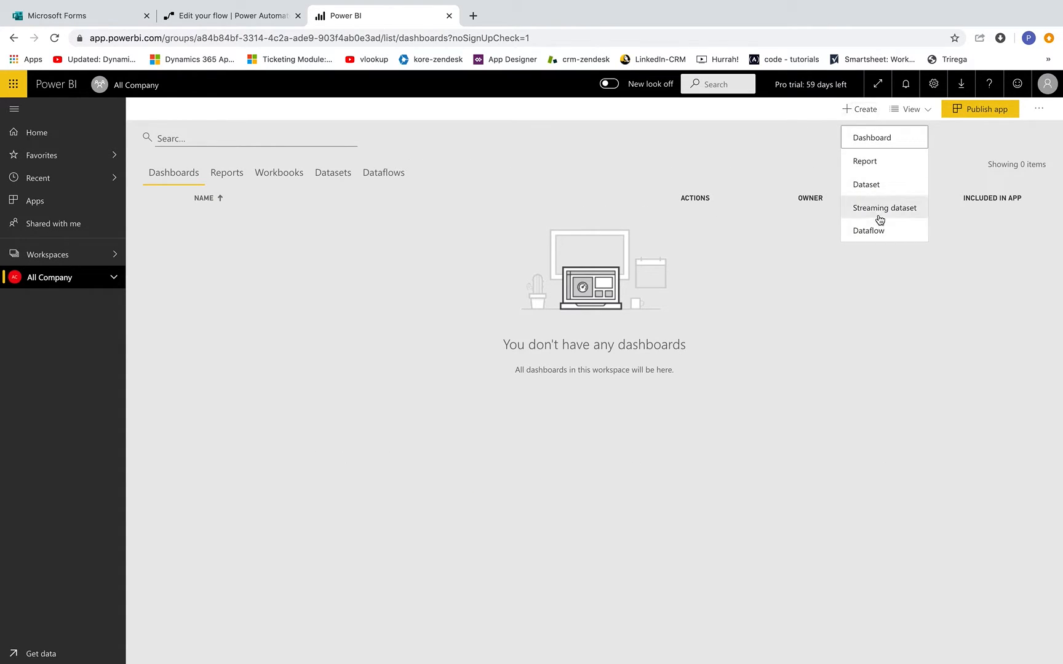
{"action": "left_click", "coordinate": [912, 209]}
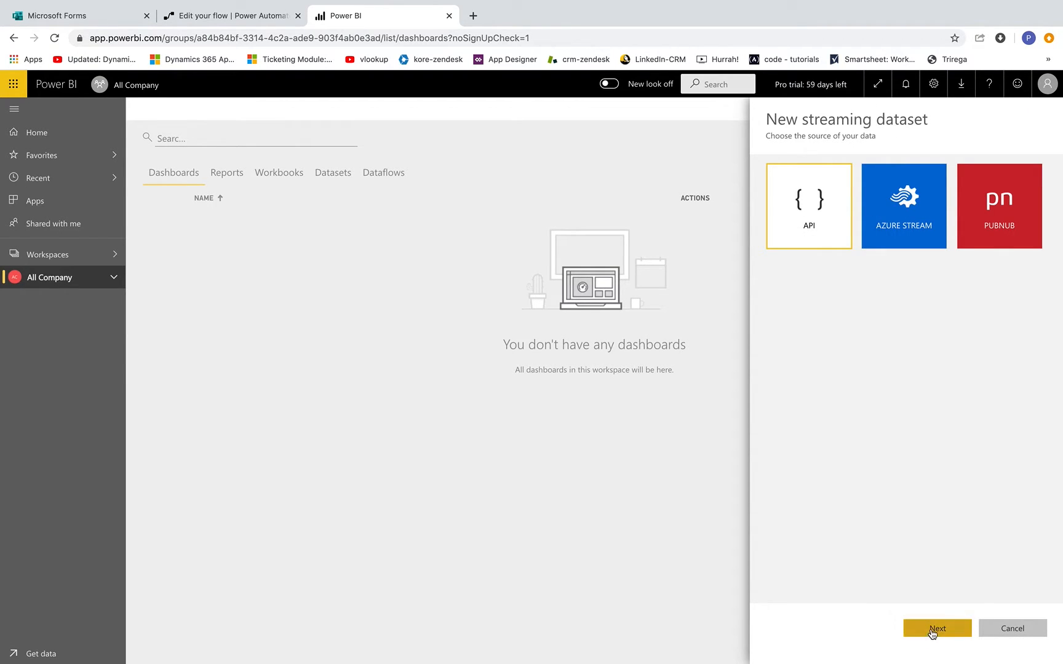
- Use API as the source, name the dataset 'COVID-19 Survey Results', and add Name and Department values
{"action": "left_click", "coordinate": [932, 629]}
{"action": "left_click", "coordinate": [807, 225]}
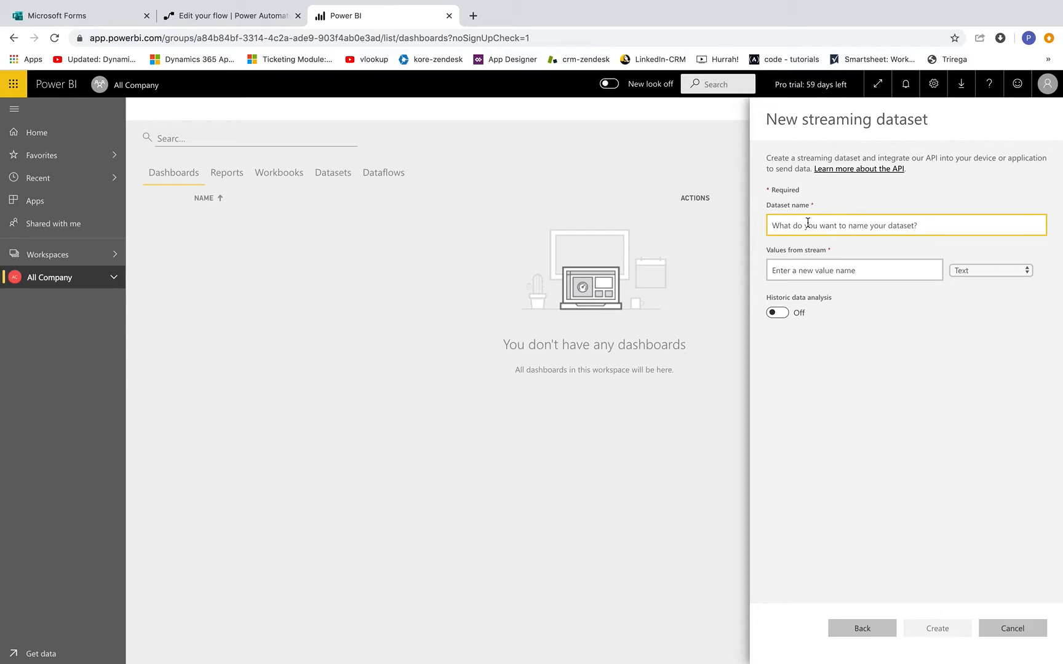
{"action": "type", "text": "COVID-19 Sur"}
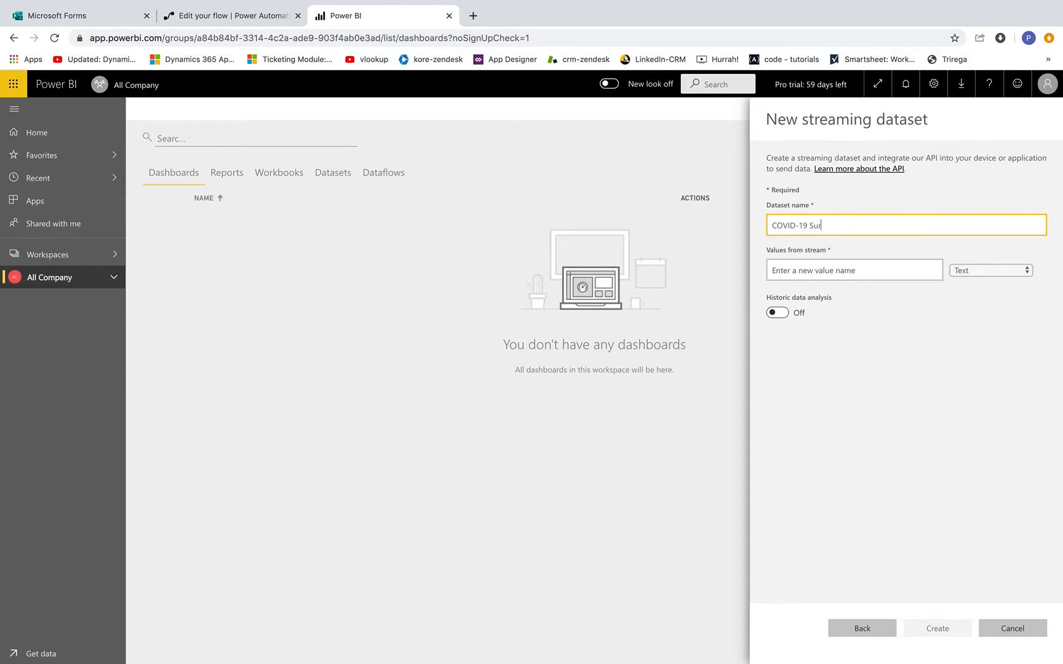
{"action": "type", "text": "vey Results"}
{"action": "left_click", "coordinate": [816, 272]}
{"action": "type", "text": "Name"}
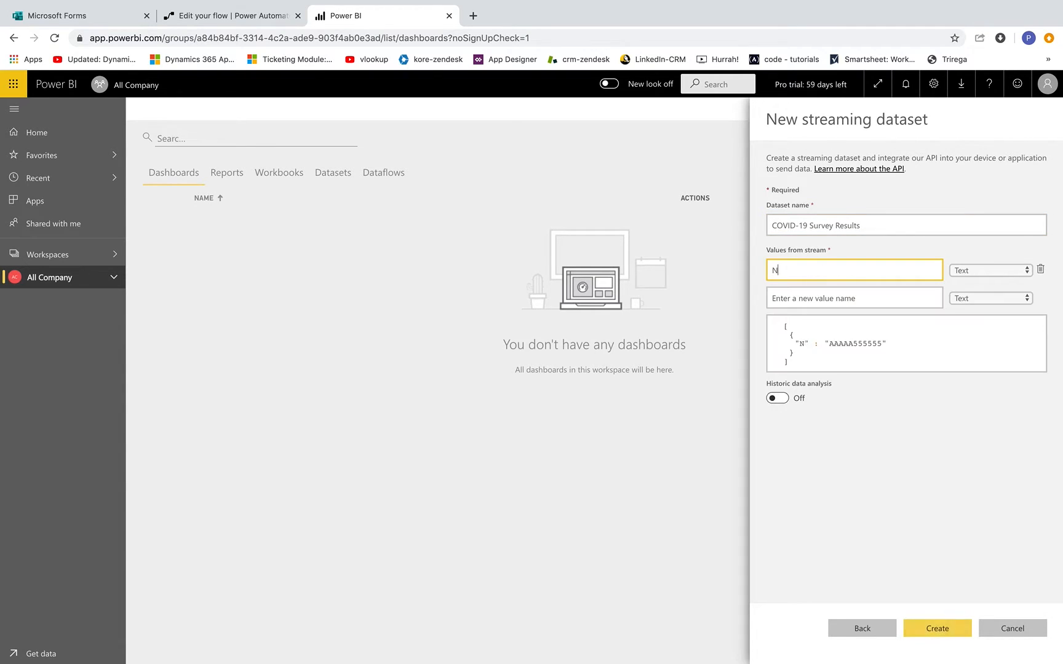
{"action": "left_click", "coordinate": [811, 298]}
{"action": "type", "text": "Department"}
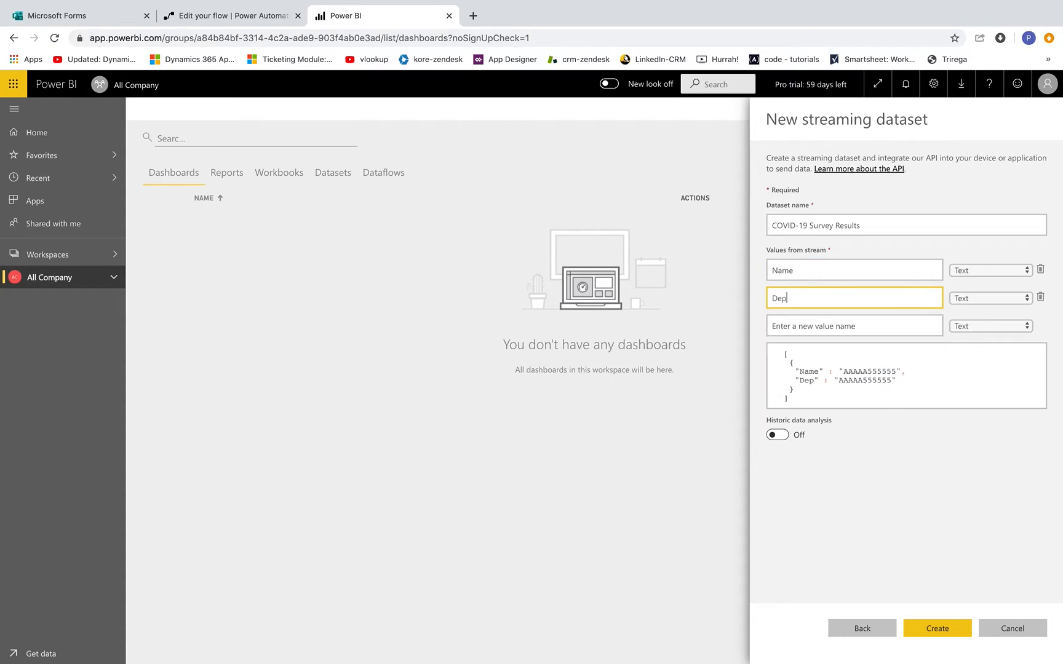
- Add text values 'How are you feeling?', Social Distancing and Working from home, and enable historic data analysis
{"action": "left_click", "coordinate": [817, 327]}
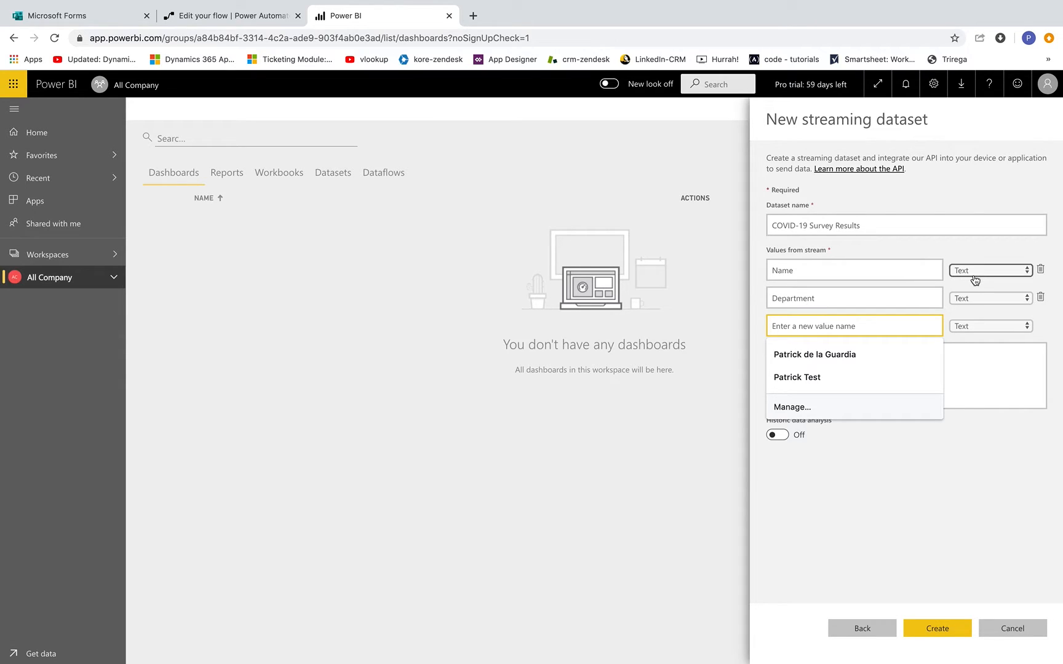
{"action": "left_click", "coordinate": [974, 271]}
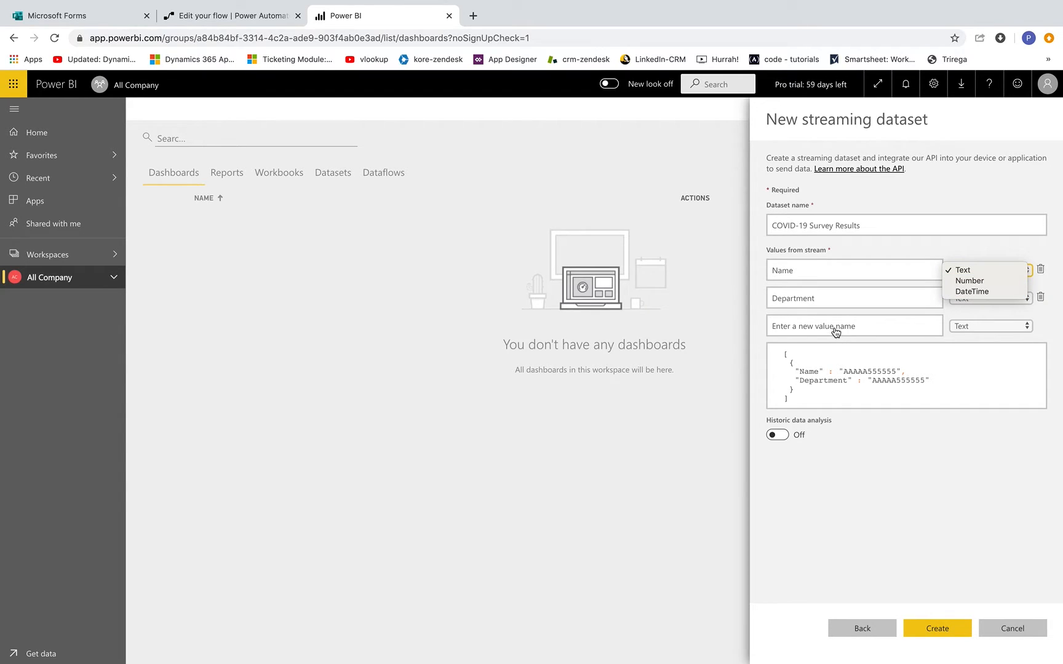
{"action": "left_click", "coordinate": [827, 325]}
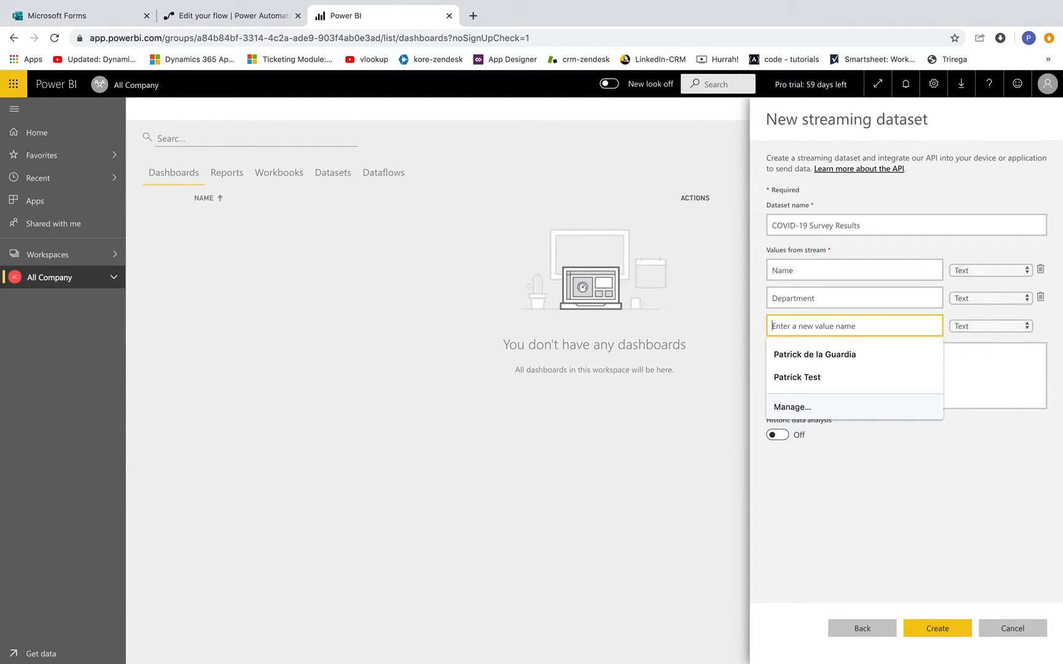
{"action": "type", "text": "How are you feeli"}
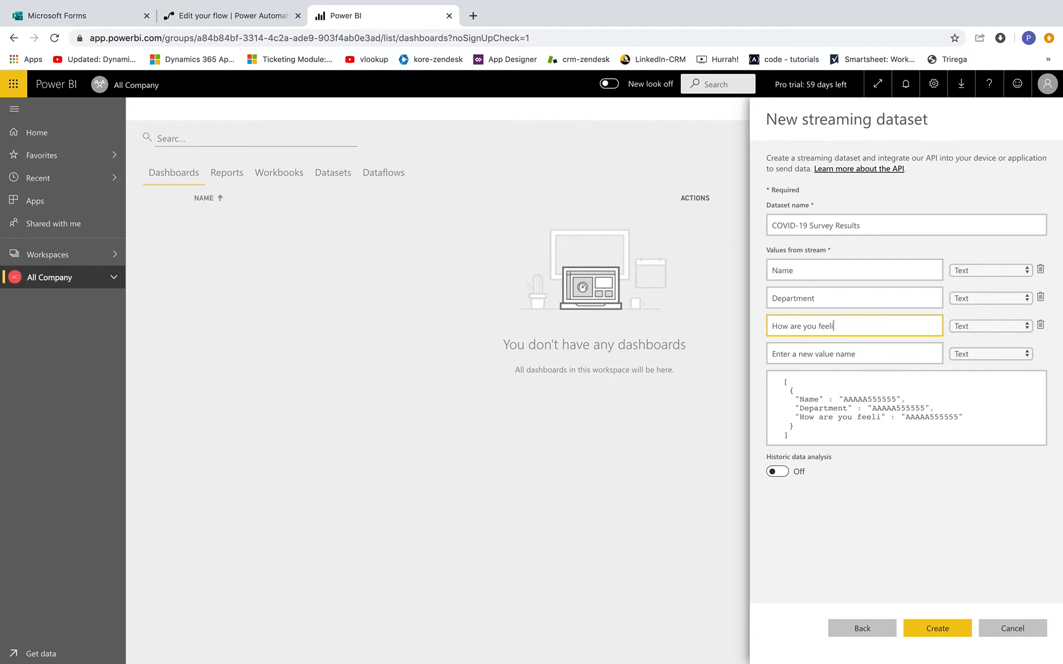
{"action": "type", "text": "ng?"}
{"action": "left_click", "coordinate": [808, 354]}
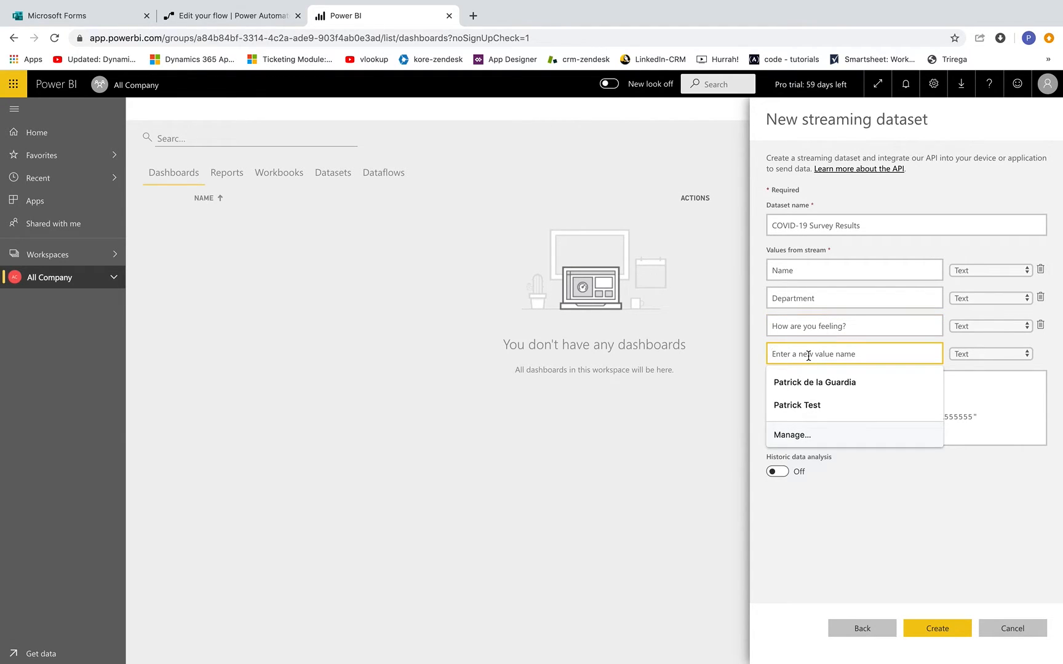
{"action": "type", "text": "Social Dist"}
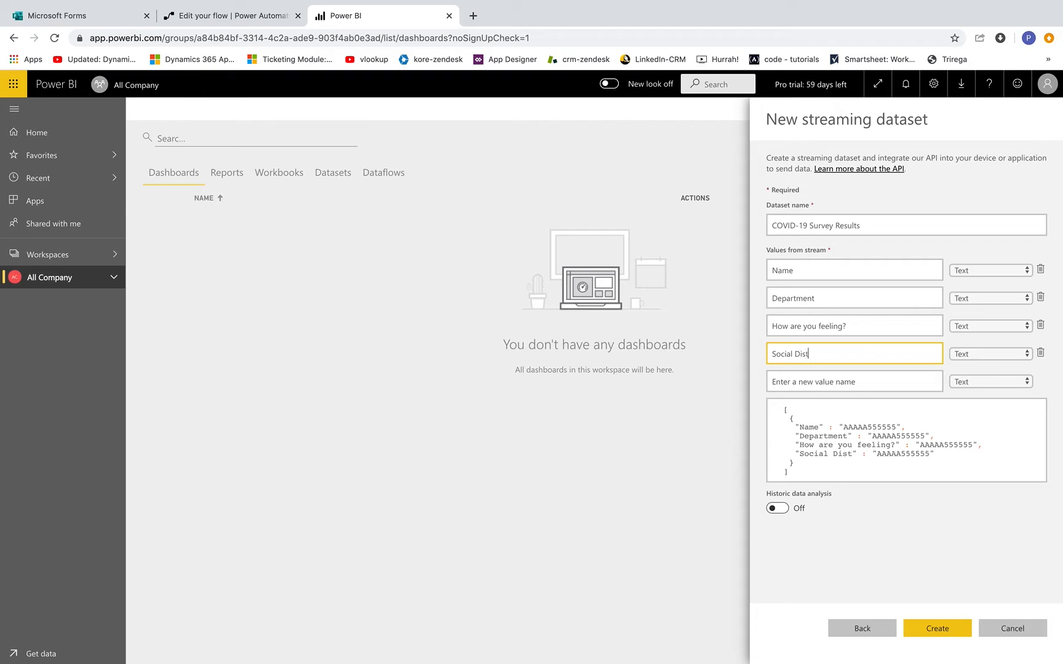
{"action": "type", "text": "ancing"}
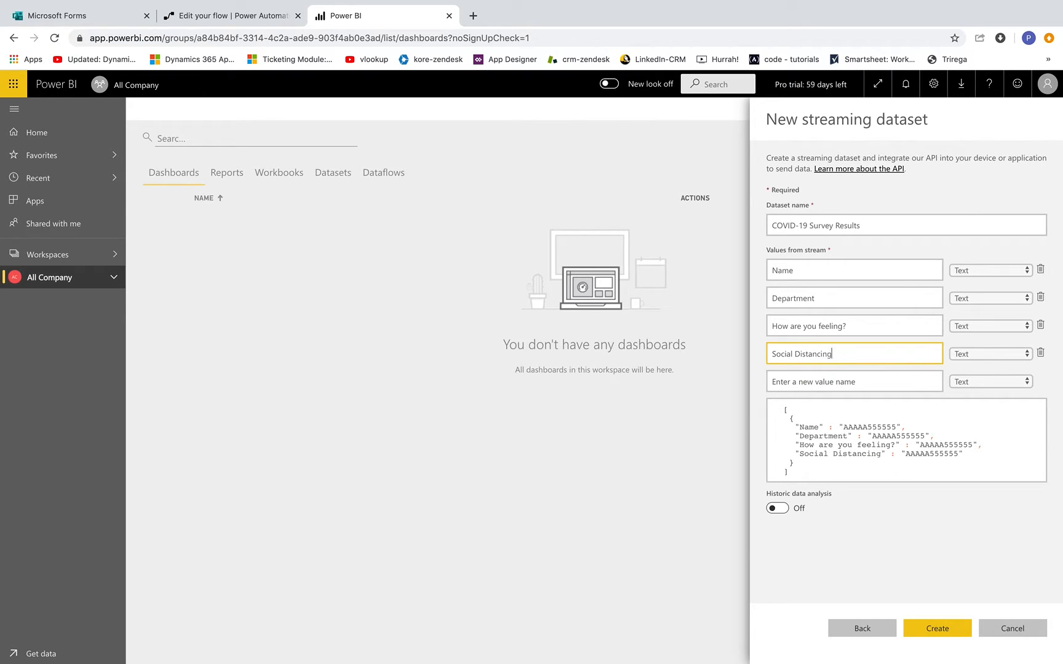
{"action": "left_click", "coordinate": [808, 381]}
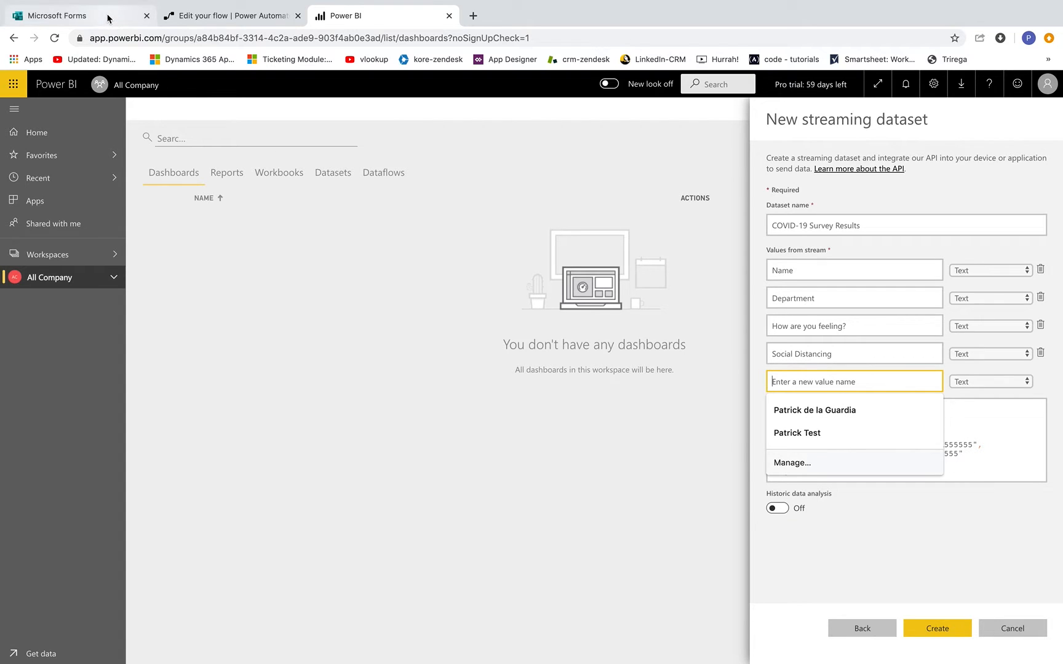
{"action": "left_click", "coordinate": [80, 15]}
{"action": "scroll", "coordinate": [546, 527], "scroll_direction": "down", "scroll_amount": 5}
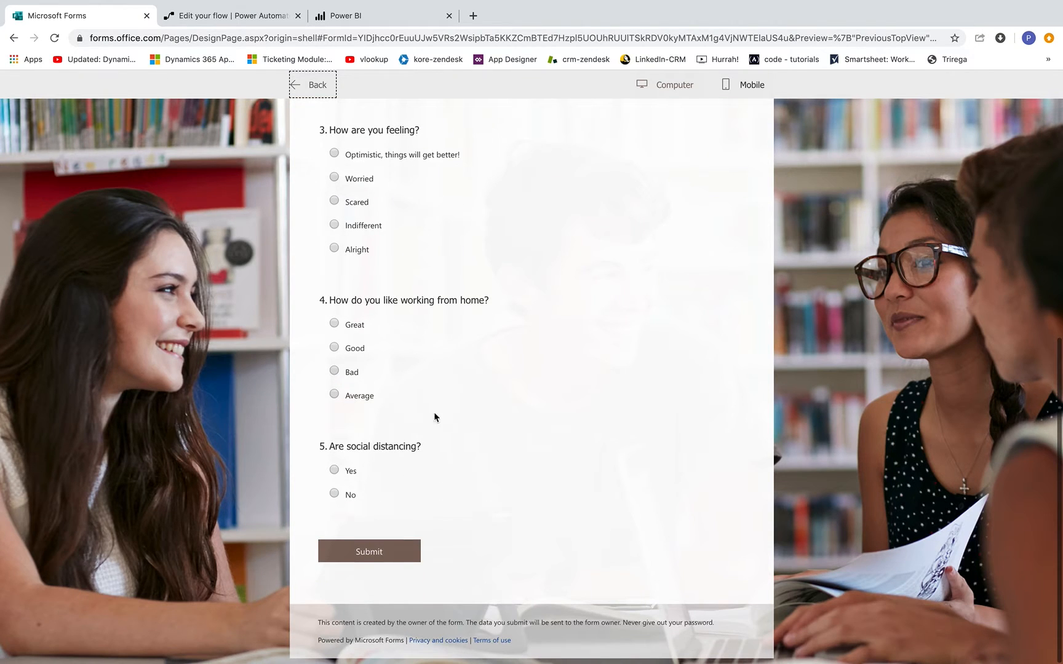
{"action": "left_click", "coordinate": [358, 17]}
{"action": "type", "text": "W"}
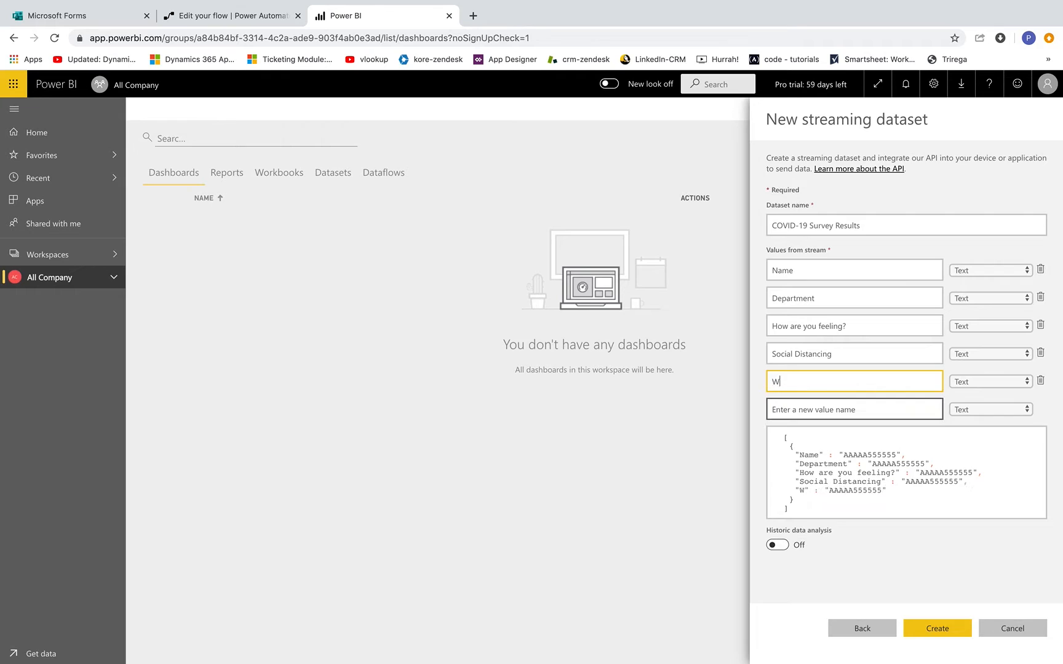
{"action": "type", "text": "orking from home"}
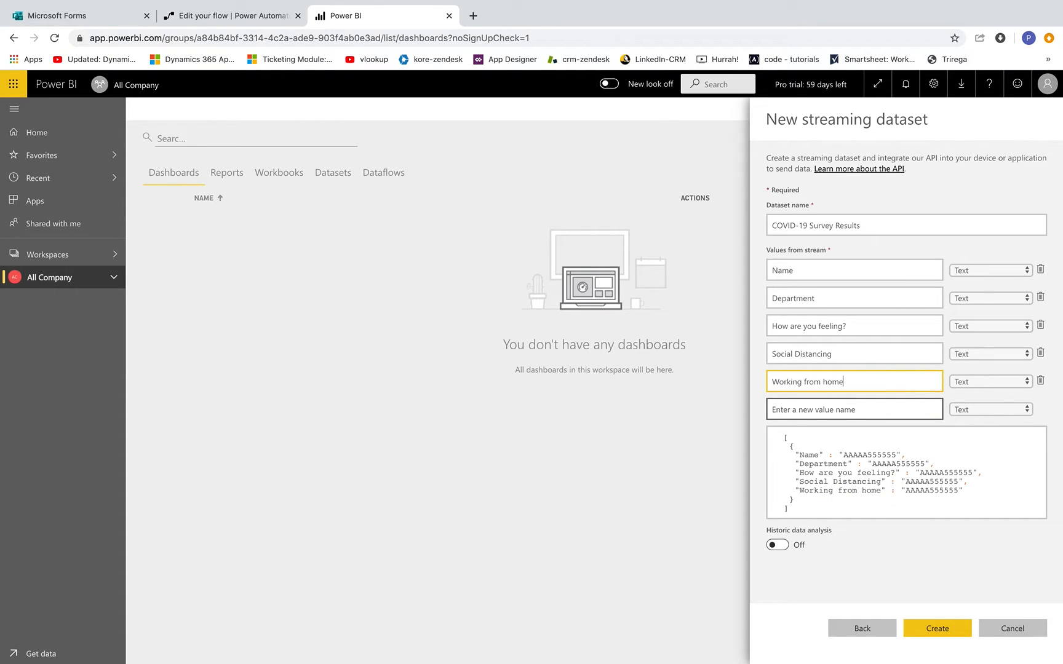
{"action": "left_click", "coordinate": [774, 545]}
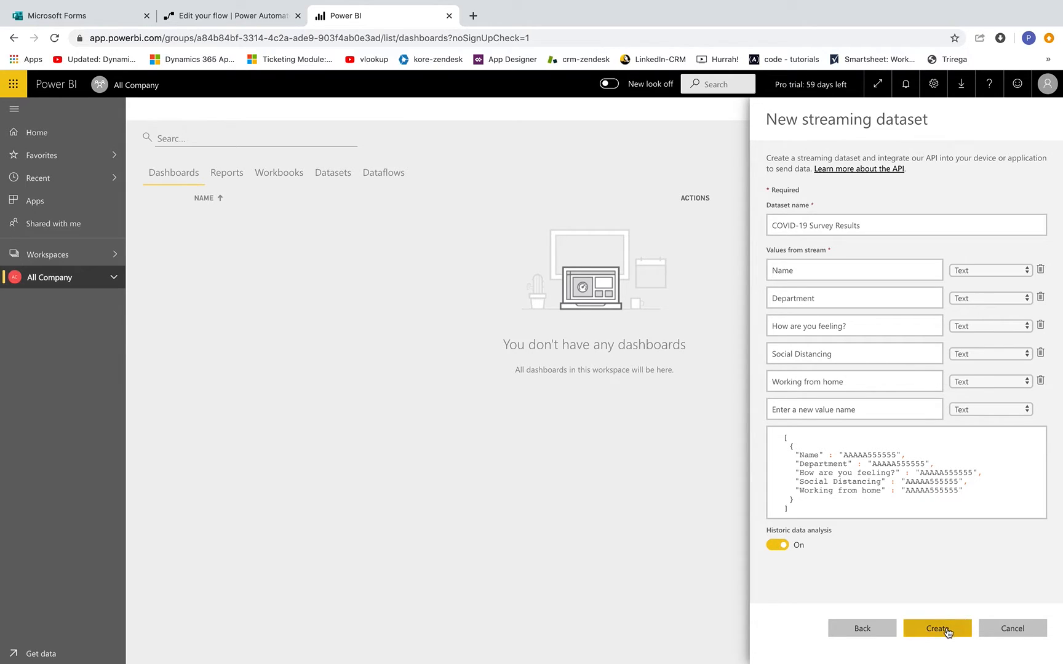
- Create the streaming dataset, confirm it in the Datasets list, and return to Power Automate
{"action": "left_click", "coordinate": [945, 629]}
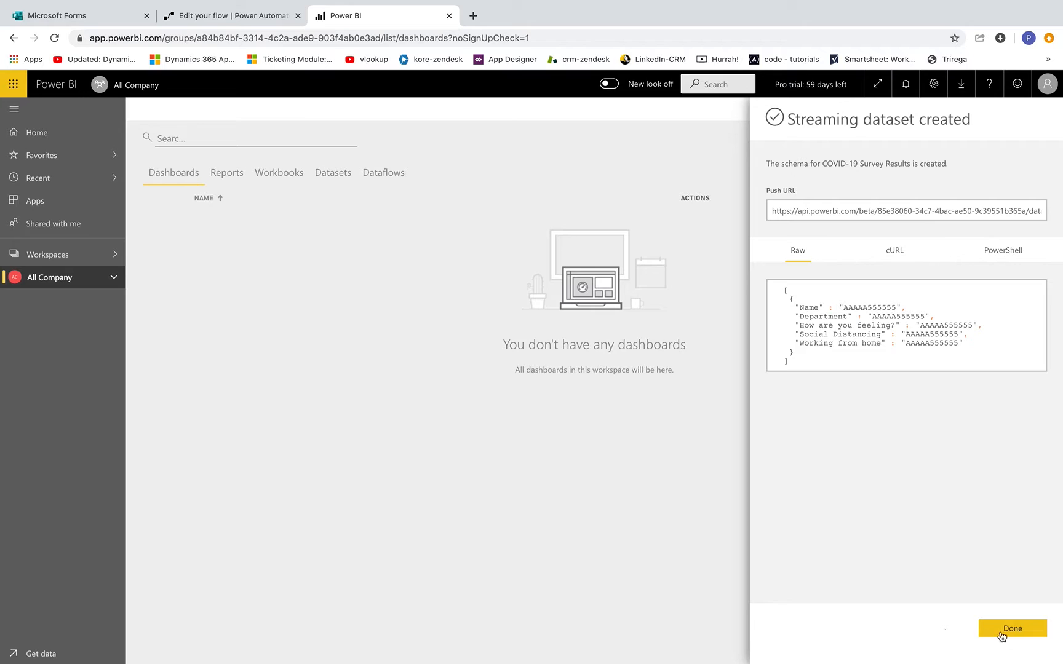
{"action": "left_click", "coordinate": [1013, 632]}
{"action": "left_click", "coordinate": [332, 174]}
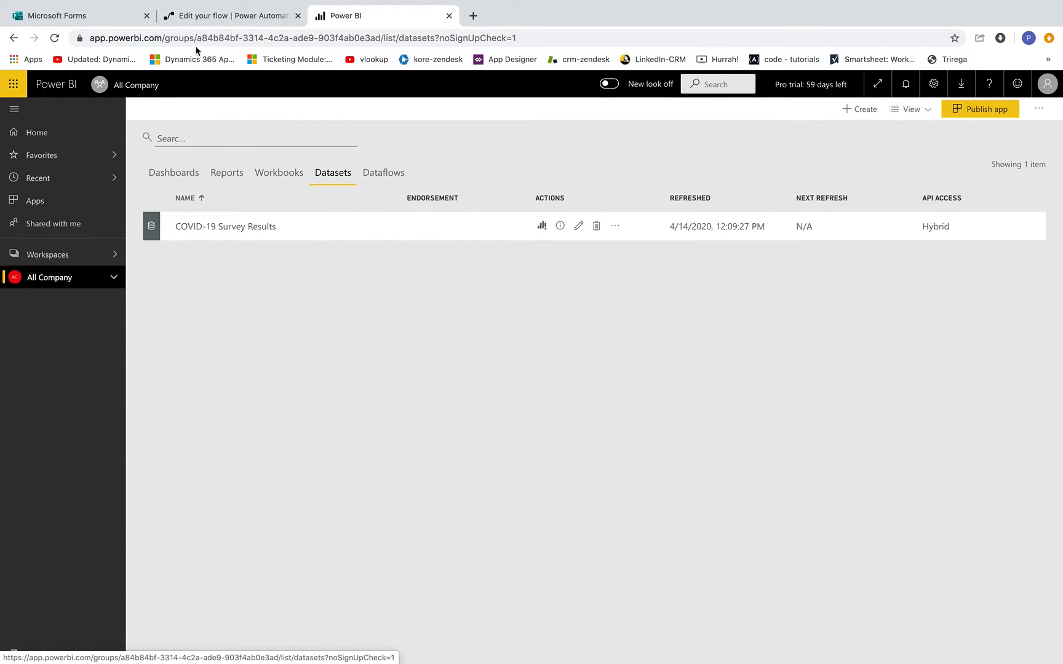
{"action": "left_click", "coordinate": [220, 21]}
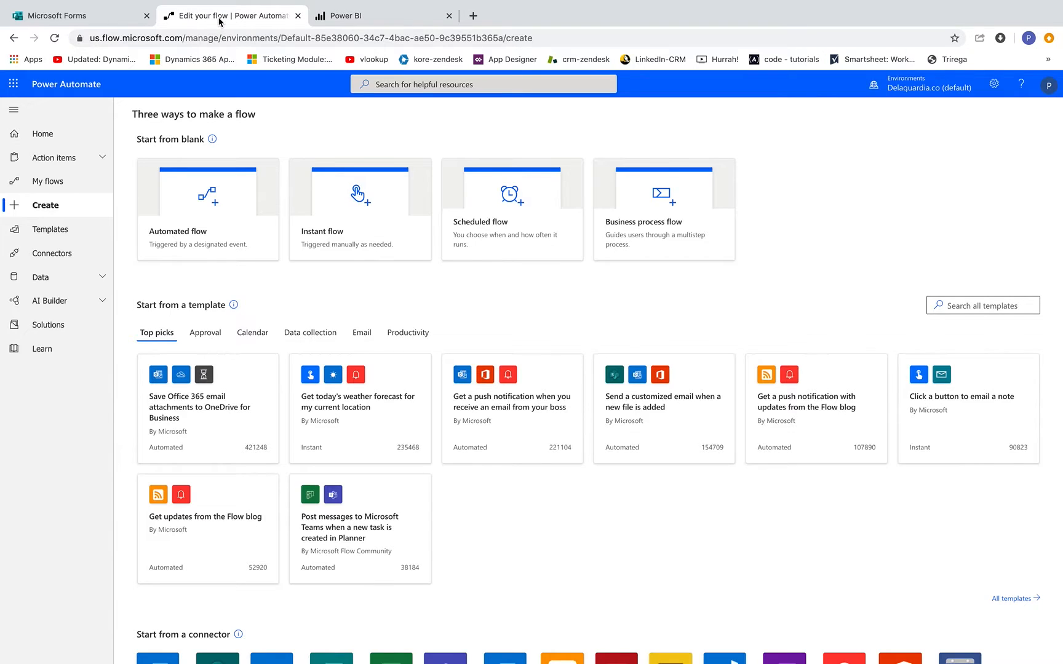
- Create the automated flow 'COVID-19 Survey Flow' triggered by a new Microsoft Forms response
{"action": "left_click", "coordinate": [208, 209]}
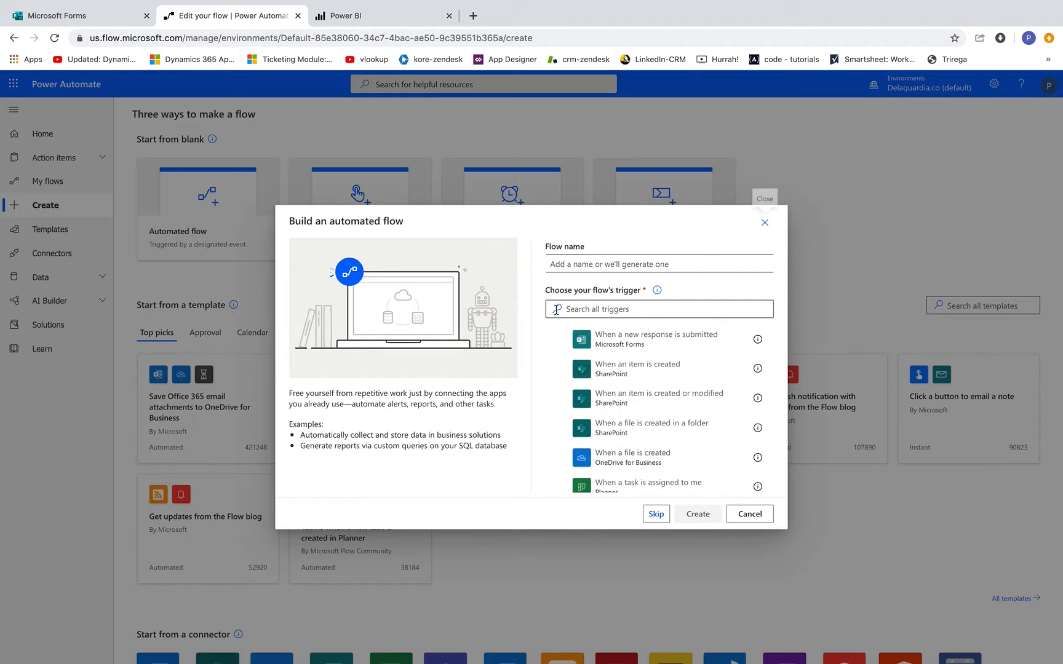
{"action": "left_click", "coordinate": [593, 257]}
{"action": "type", "text": "COVID-19 Survey Flow"}
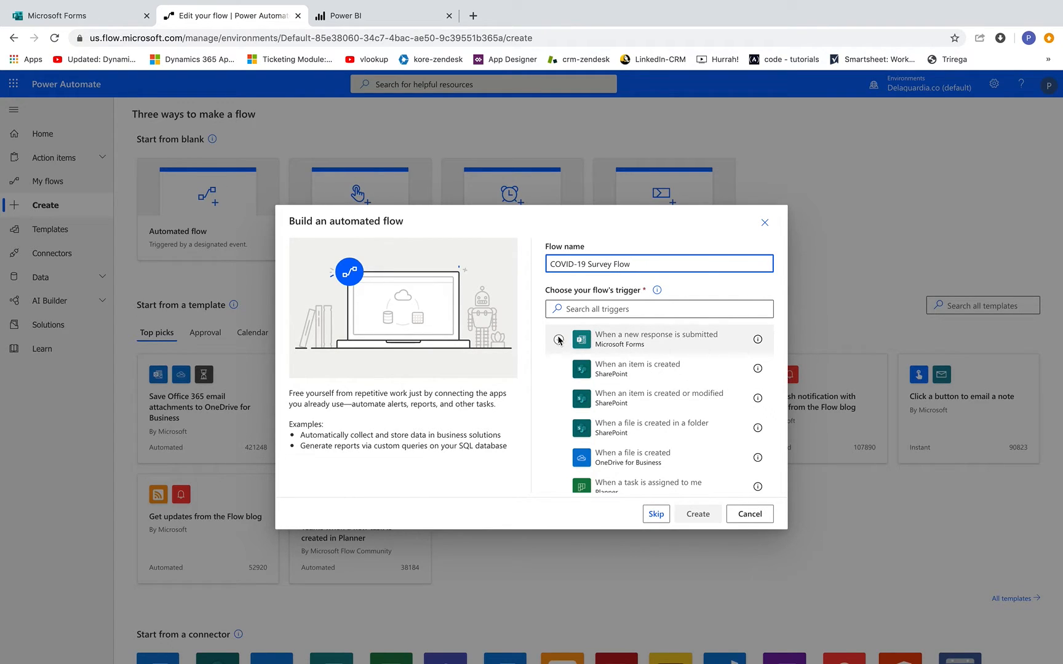
{"action": "left_click", "coordinate": [558, 340]}
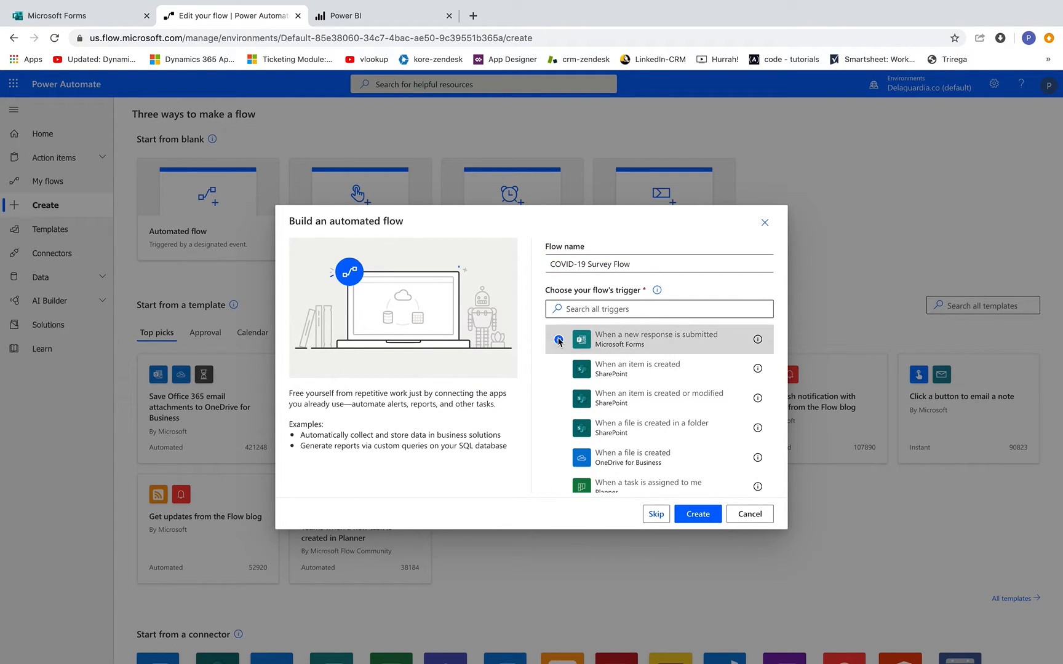
{"action": "left_click", "coordinate": [699, 514]}
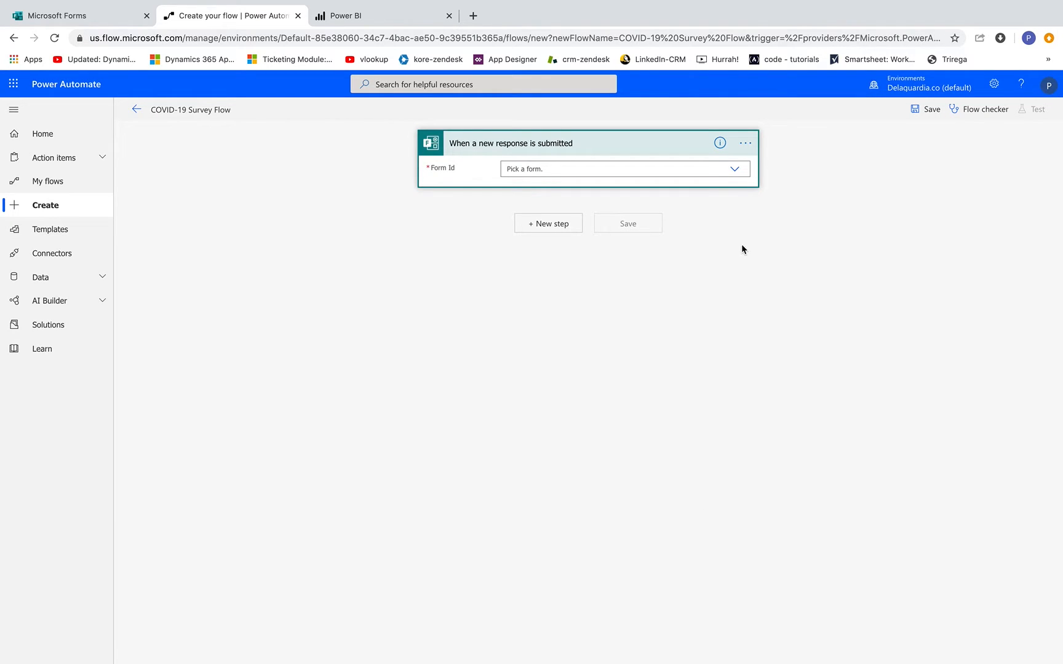
- Set the trigger to the COVID-19 Employee Survey form and add a Get response details action
{"action": "left_click", "coordinate": [707, 168]}
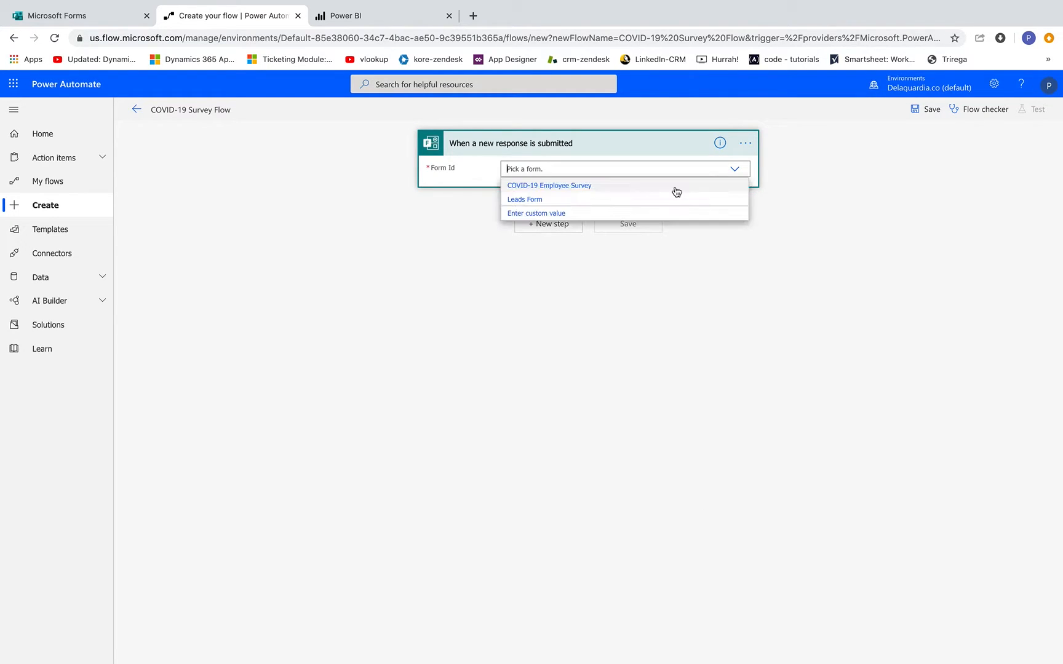
{"action": "left_click", "coordinate": [571, 187]}
{"action": "left_click", "coordinate": [546, 223]}
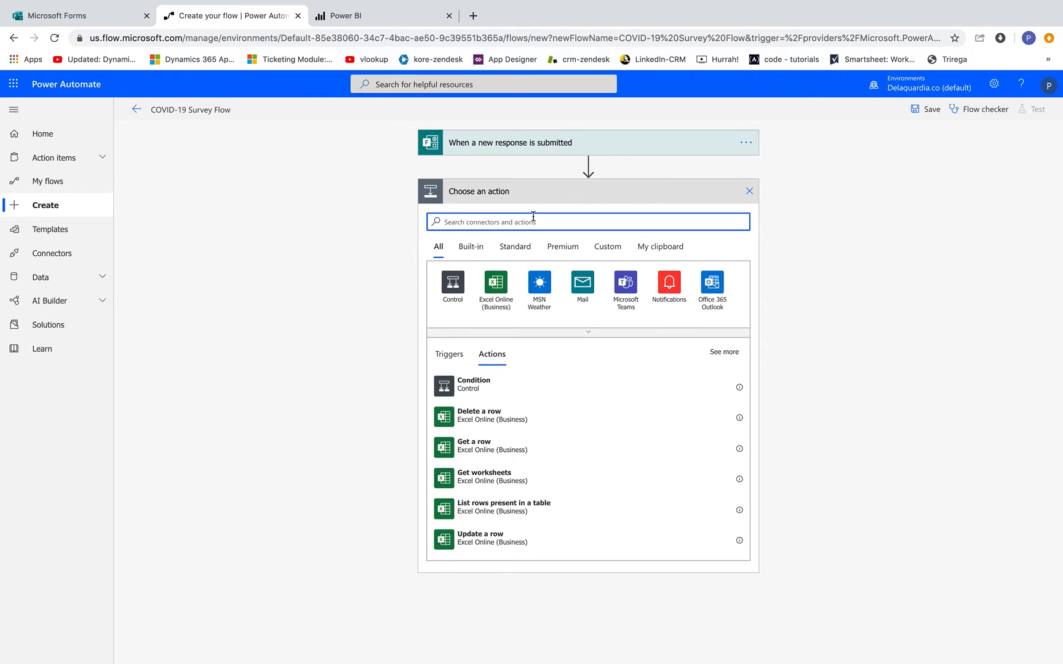
{"action": "type", "text": "get"}
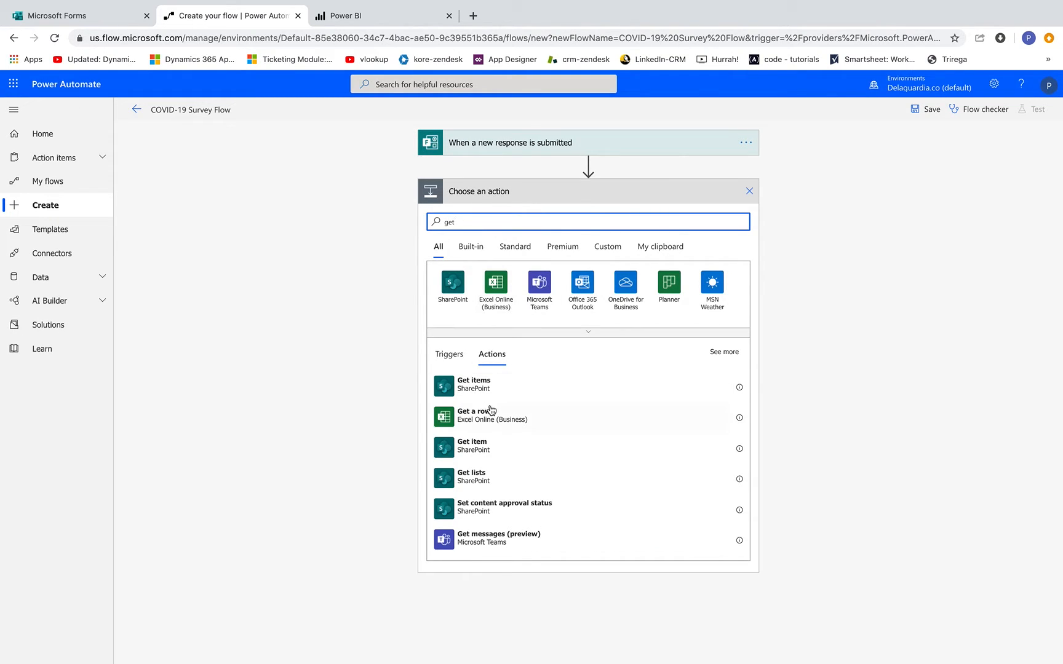
{"action": "key", "text": "BackSpace"}
{"action": "key", "text": "BackSpace"}
{"action": "key", "text": "BackSpace"}
{"action": "type", "text": "forms"}
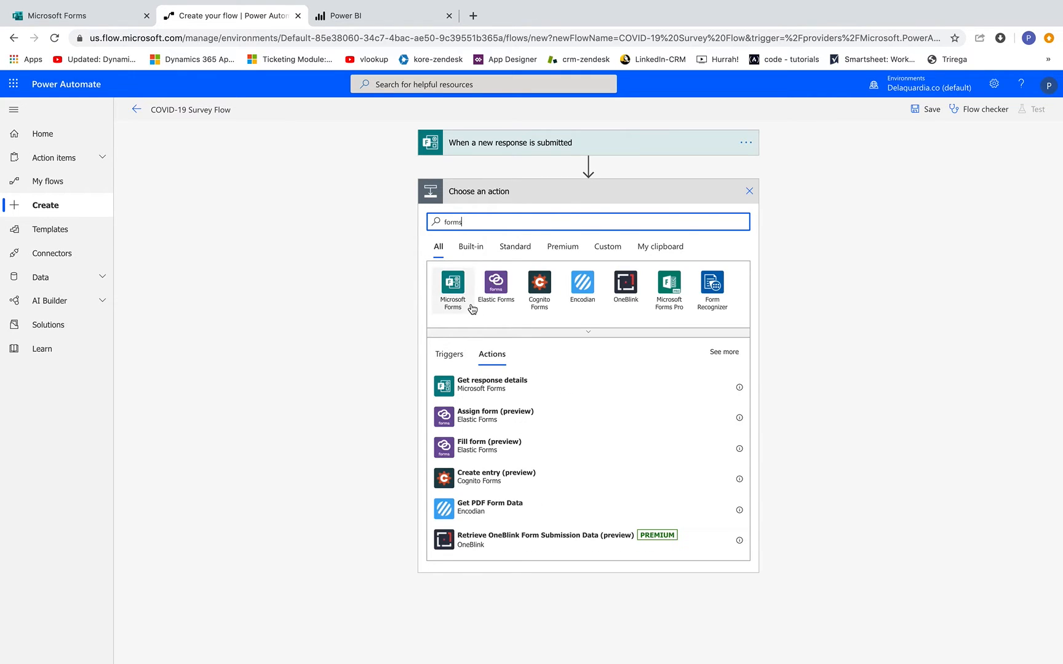
{"action": "left_click", "coordinate": [471, 386]}
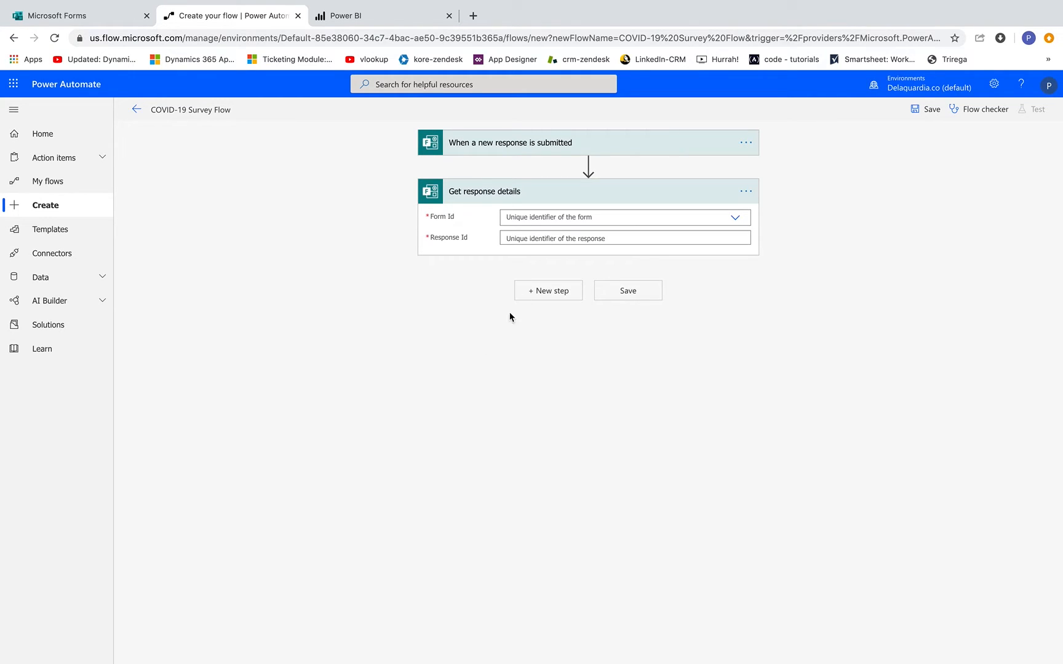
- Point Get response details at the COVID-19 Employee Survey form and the trigger's response ID
{"action": "left_click", "coordinate": [734, 216]}
{"action": "left_click", "coordinate": [555, 233]}
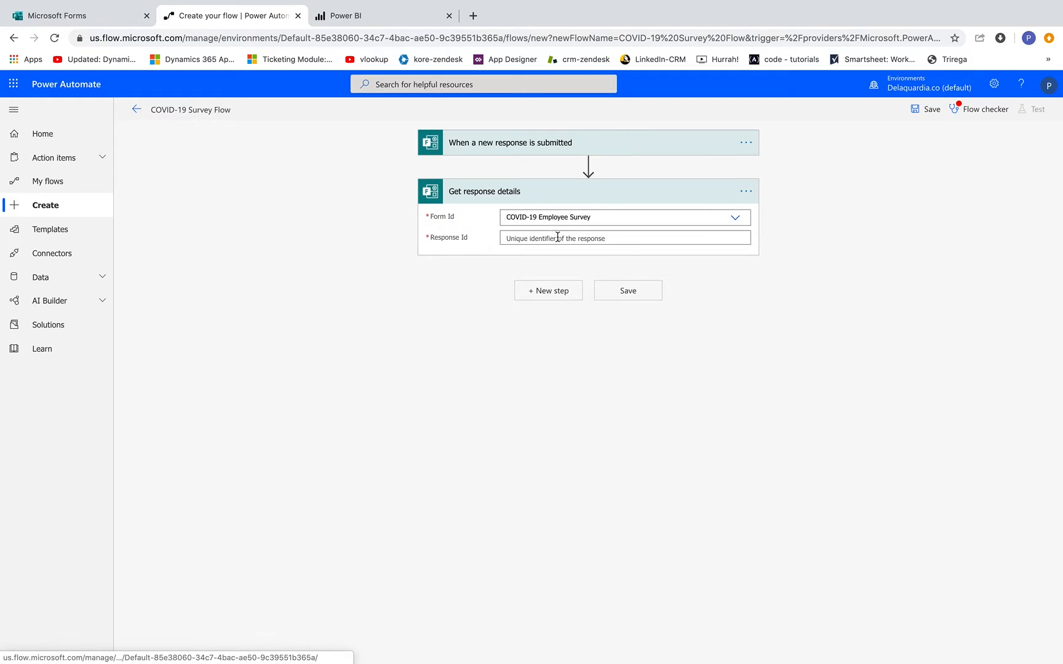
{"action": "left_click", "coordinate": [557, 237]}
{"action": "left_click", "coordinate": [794, 339]}
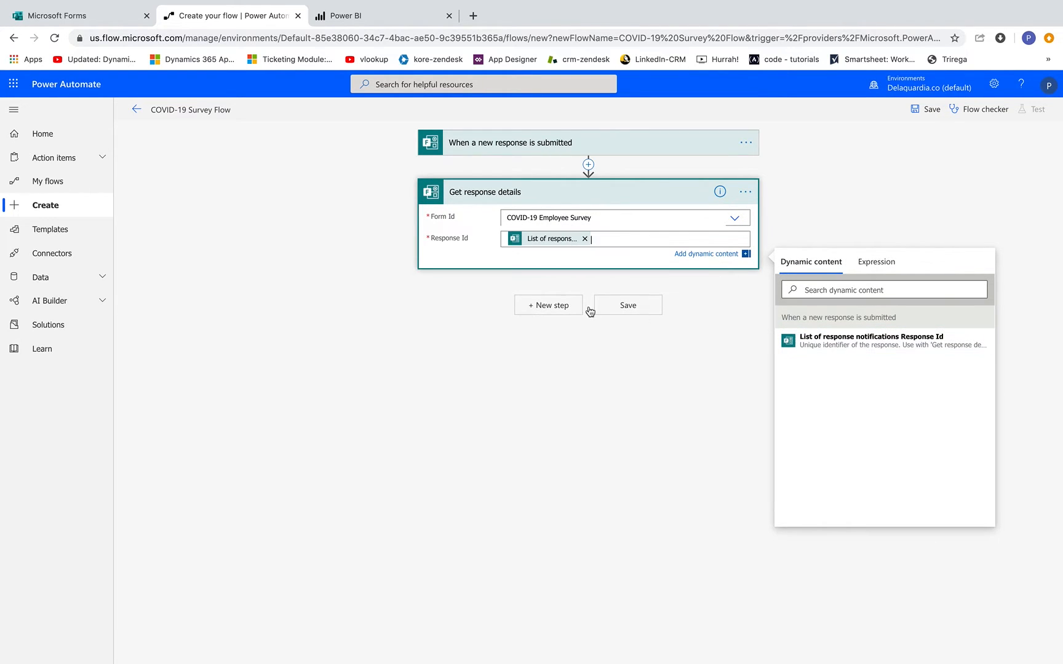
{"action": "left_click", "coordinate": [544, 305]}
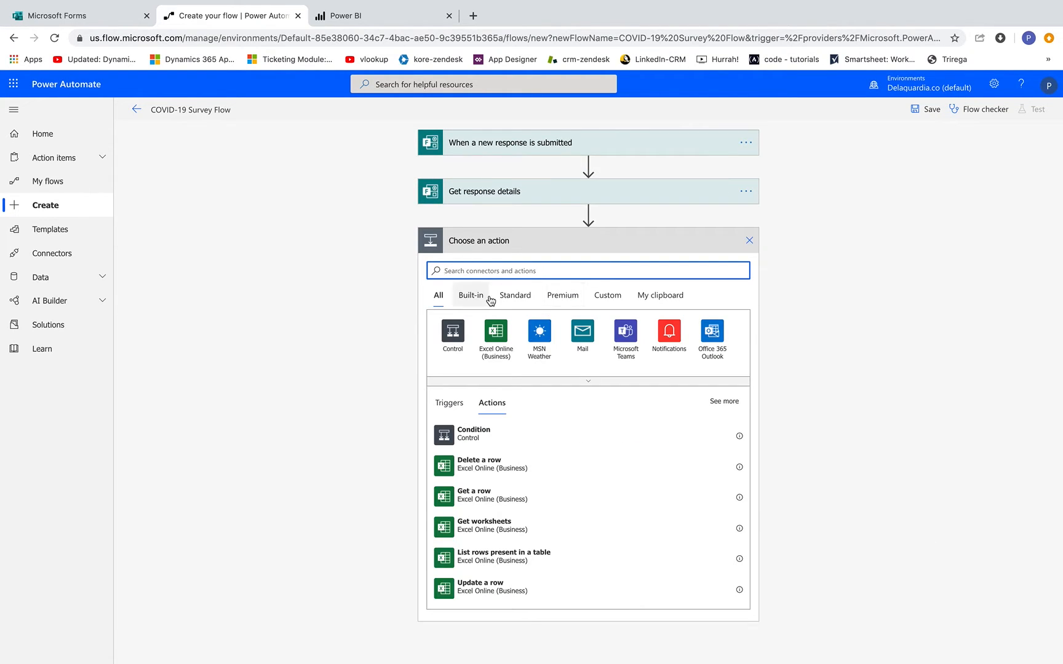
{"action": "type", "text": "power bi"}
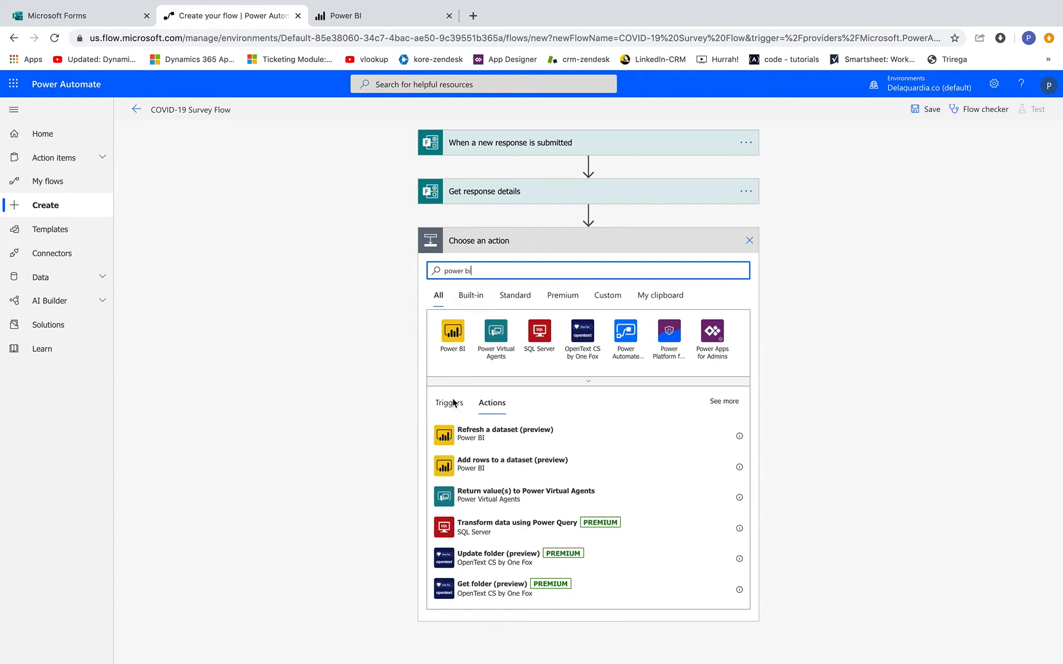
- Add an 'Add rows to a dataset' step for All Company, COVID-19 Survey Results, table RealTimeData
{"action": "left_click", "coordinate": [499, 470]}
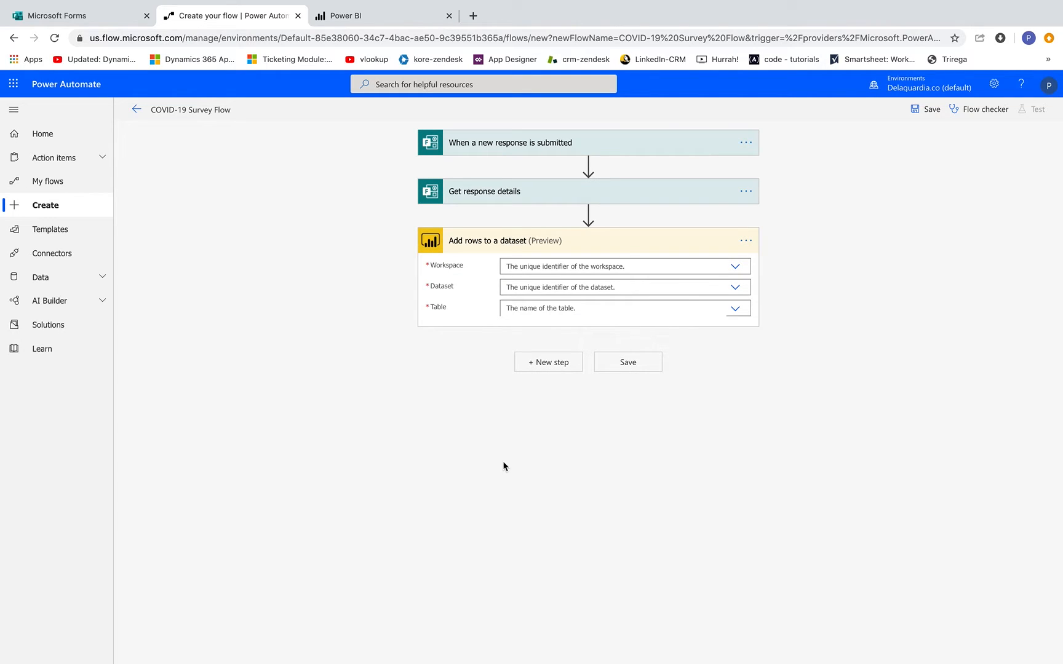
{"action": "left_click", "coordinate": [735, 266]}
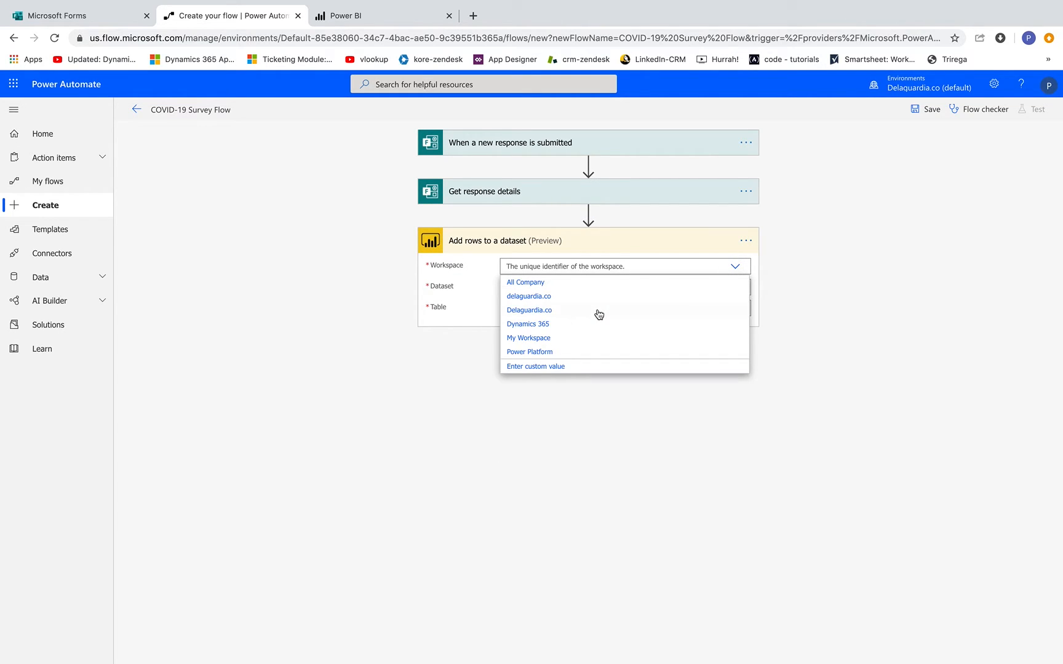
{"action": "left_click", "coordinate": [528, 283]}
{"action": "left_click", "coordinate": [564, 288]}
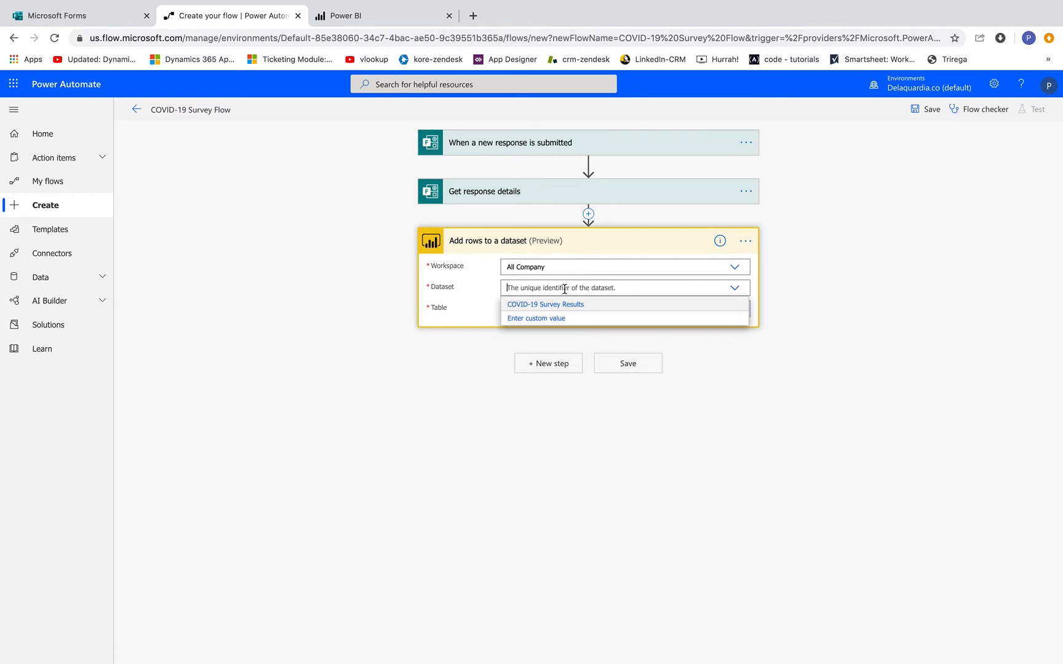
{"action": "left_click", "coordinate": [548, 305]}
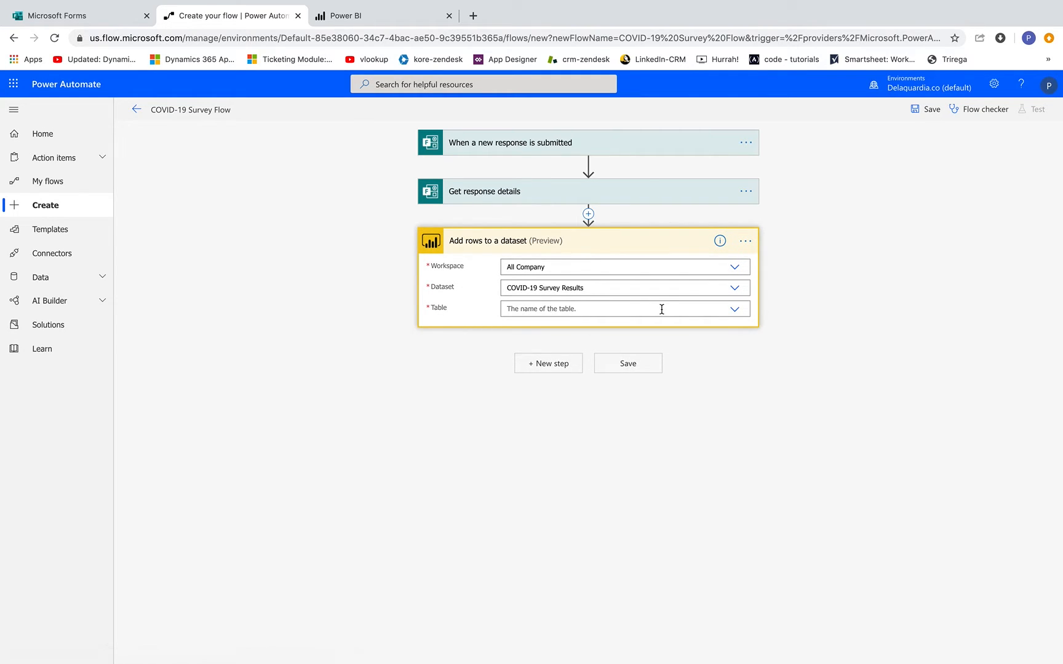
{"action": "left_click", "coordinate": [735, 311]}
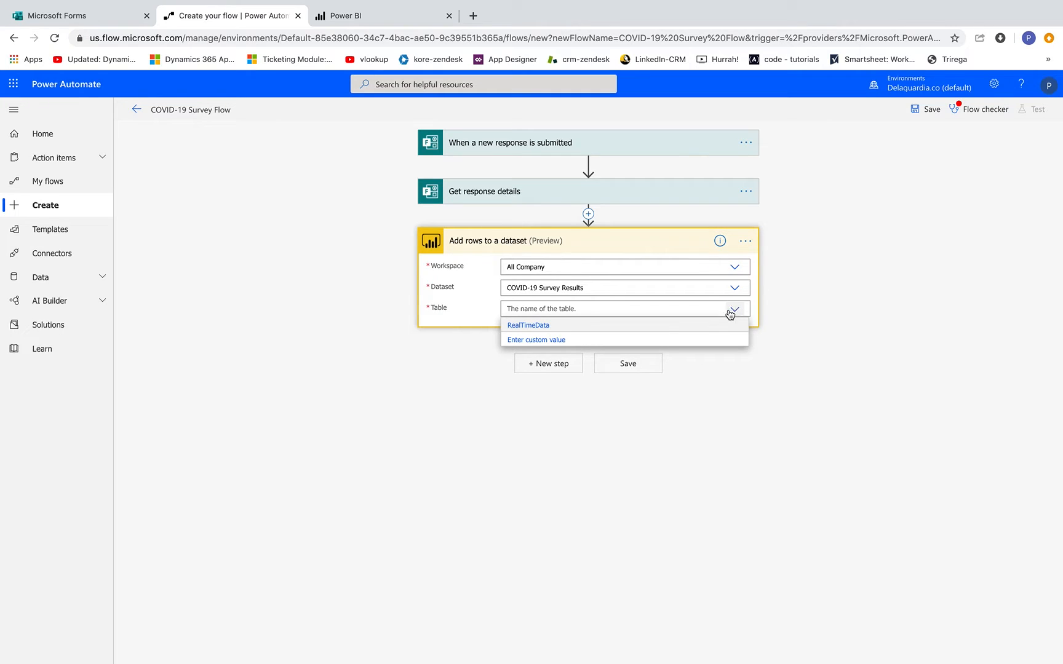
{"action": "left_click", "coordinate": [541, 326]}
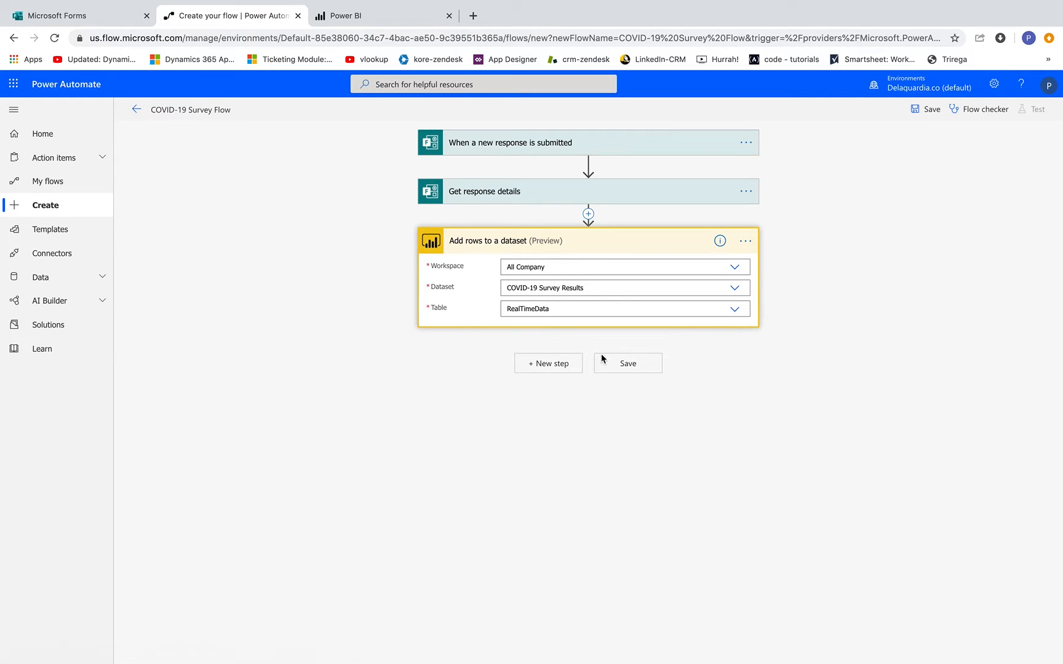
{"action": "left_click", "coordinate": [625, 364]}
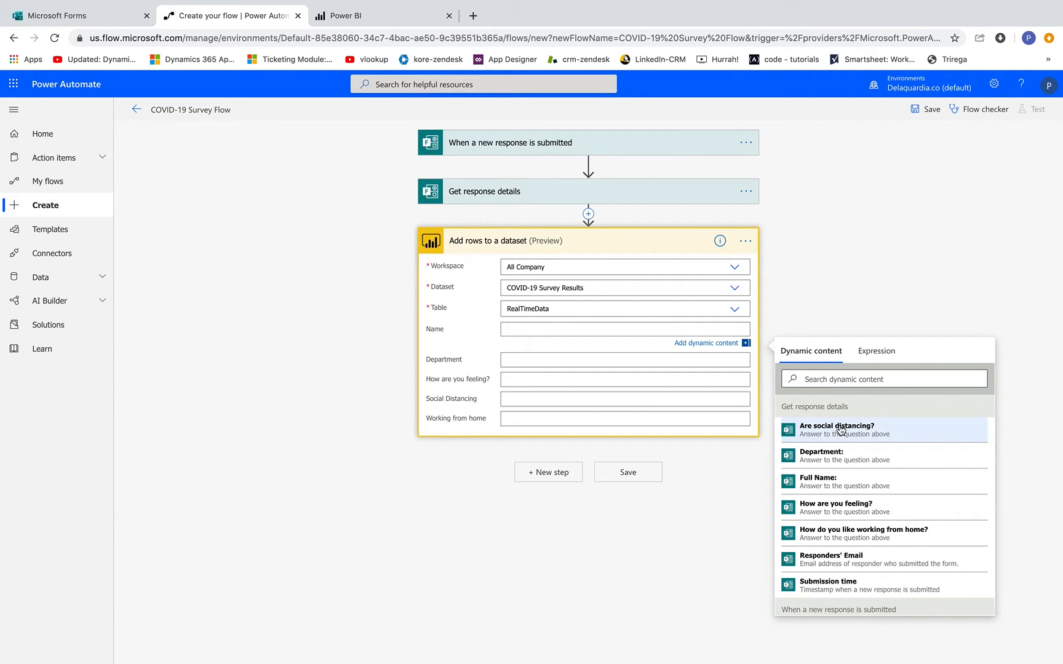
- Map the Name, Department and How are you feeling? columns to their matching survey answers
{"action": "left_click", "coordinate": [854, 483]}
{"action": "left_click", "coordinate": [581, 357]}
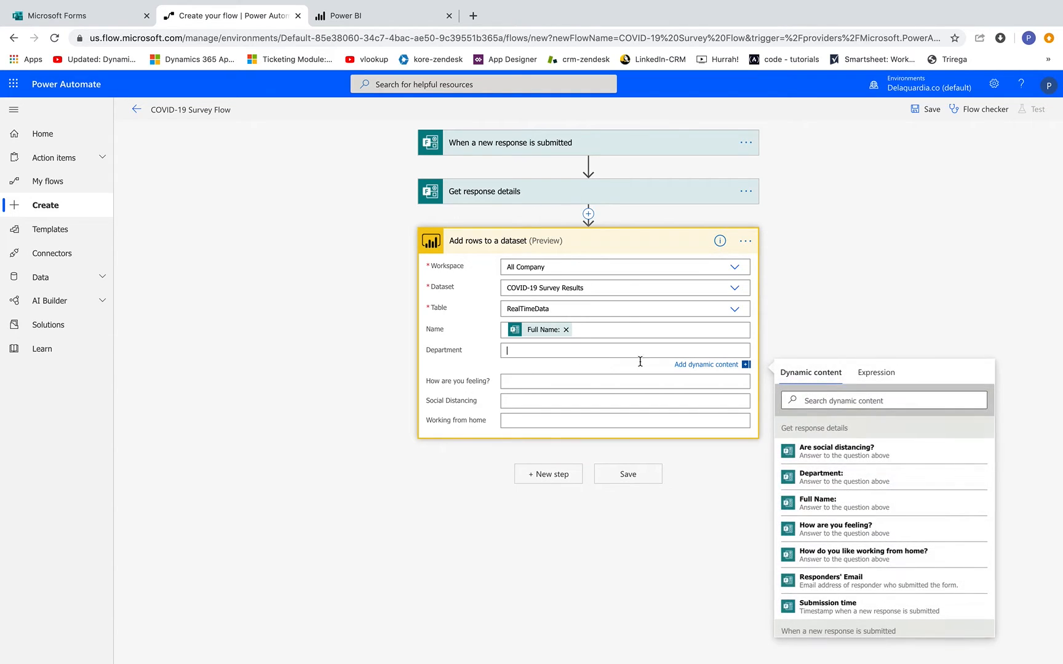
{"action": "left_click", "coordinate": [808, 479]}
{"action": "left_click", "coordinate": [559, 383]}
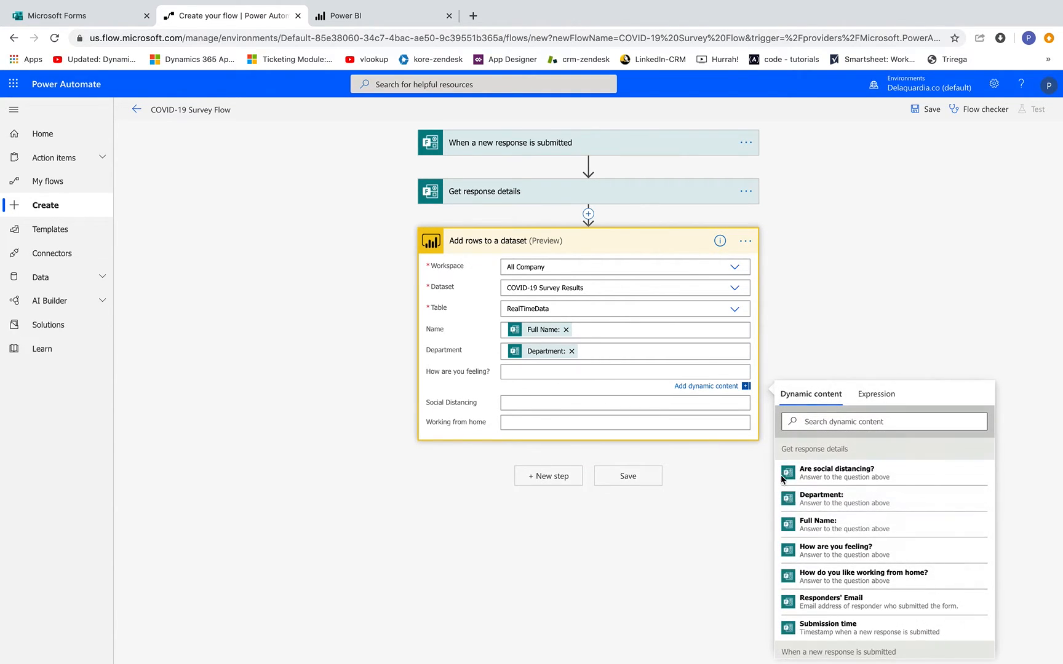
{"action": "left_click", "coordinate": [846, 552]}
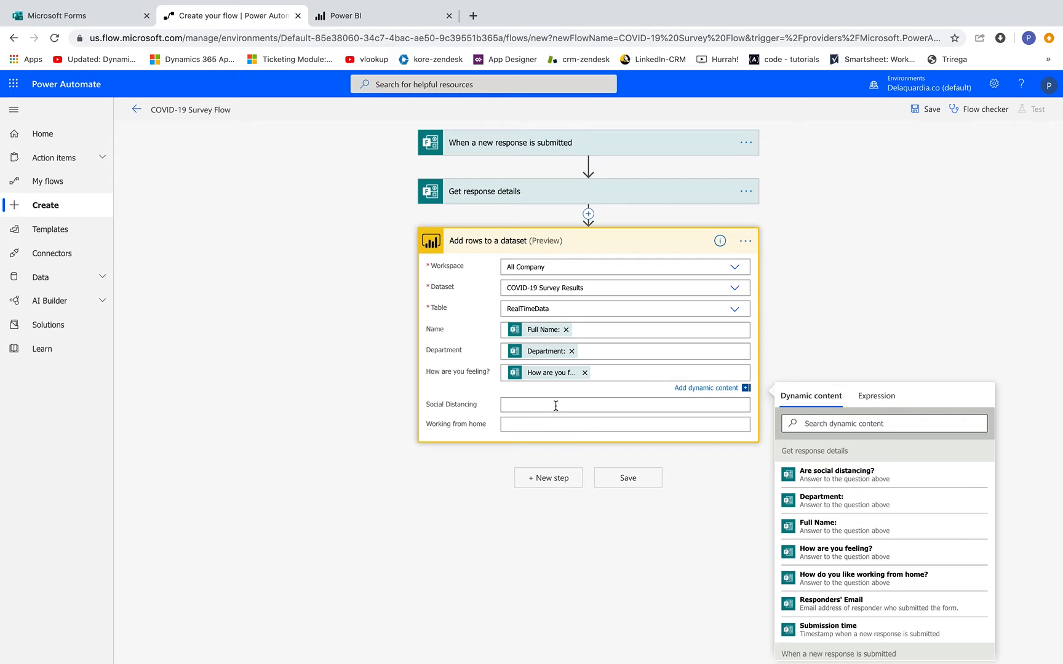
- Map Social Distancing and Working from home to their survey answers and save the flow
{"action": "left_click", "coordinate": [555, 406]}
{"action": "left_click", "coordinate": [859, 481]}
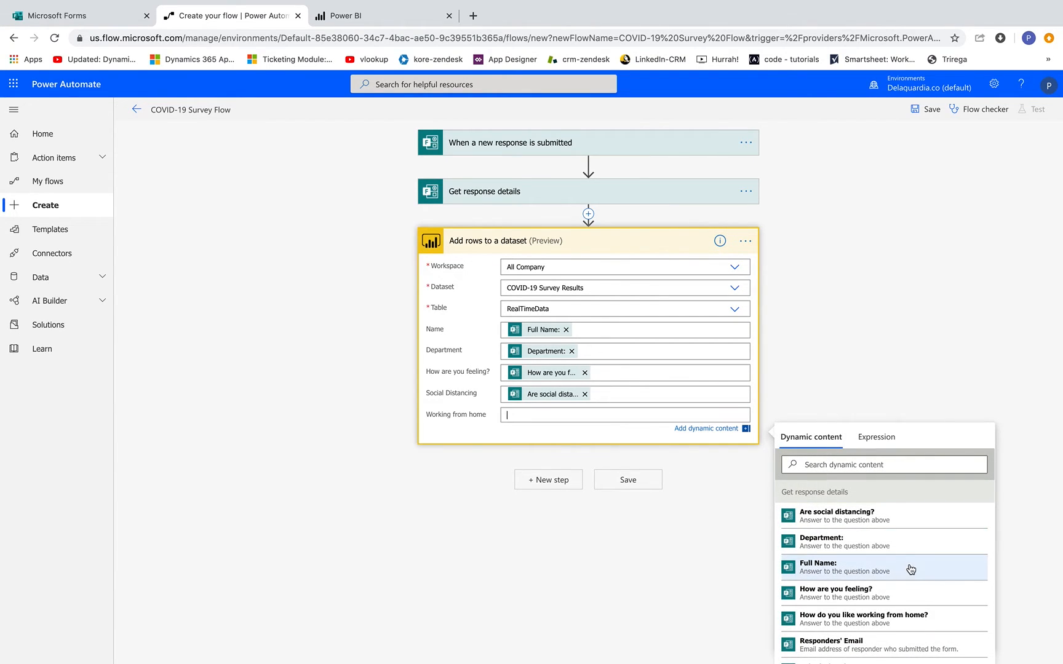
{"action": "scroll", "coordinate": [910, 573], "scroll_direction": "down", "scroll_amount": 1}
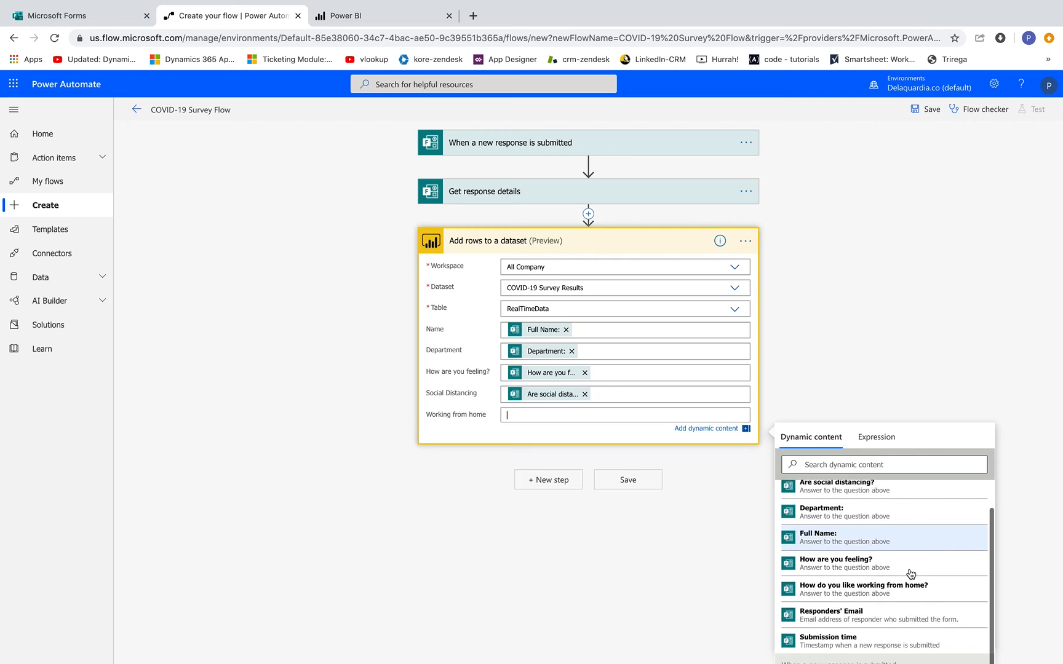
{"action": "left_click", "coordinate": [872, 592]}
{"action": "left_click", "coordinate": [864, 324]}
{"action": "left_click", "coordinate": [927, 111]}
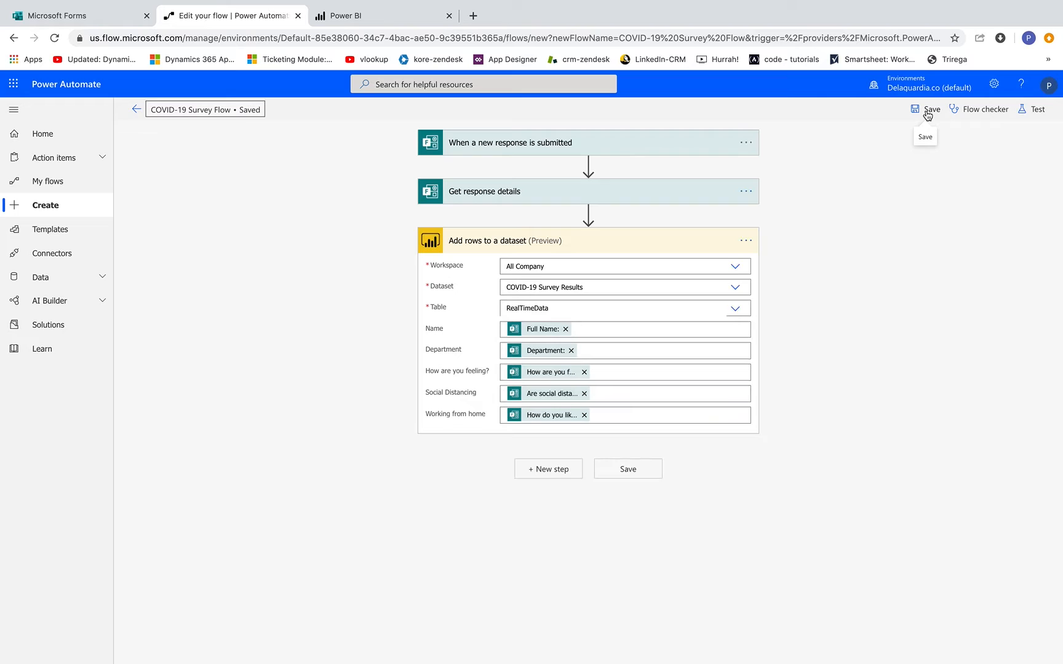
{"action": "left_click", "coordinate": [414, 23]}
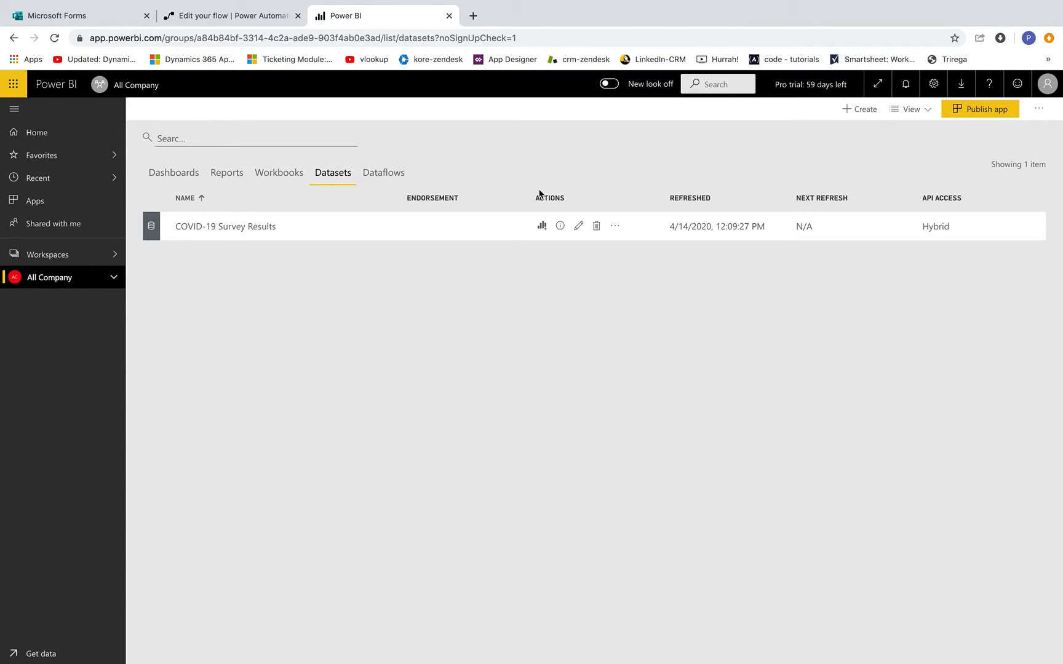
- Create a report from the COVID-19 Survey Results dataset with a resized table visual at bottom-left
{"action": "left_click", "coordinate": [541, 228]}
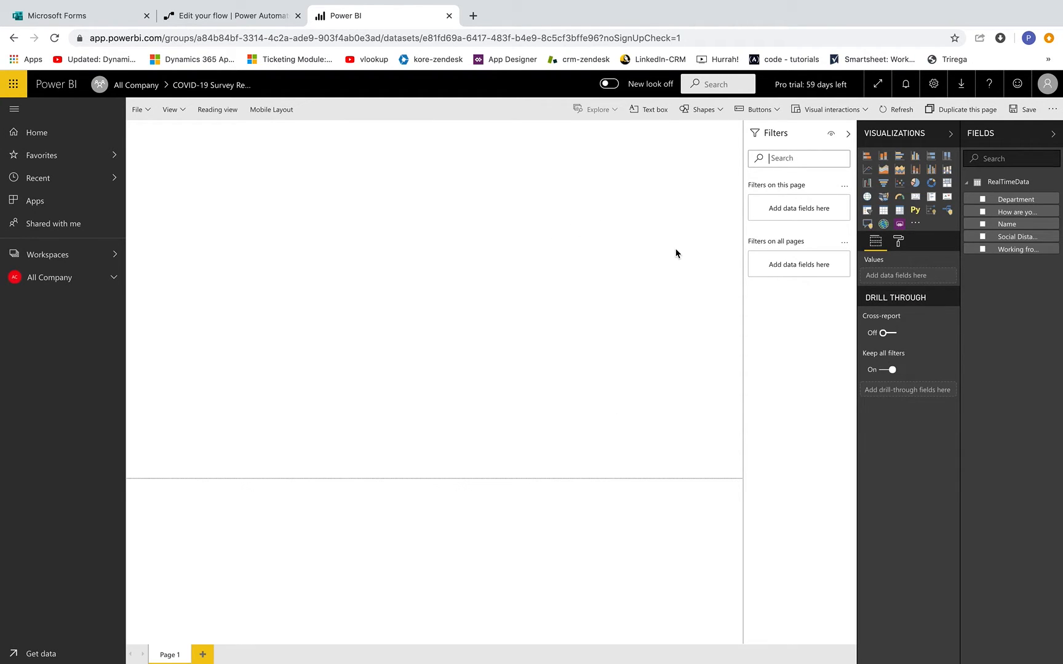
{"action": "left_click", "coordinate": [883, 211]}
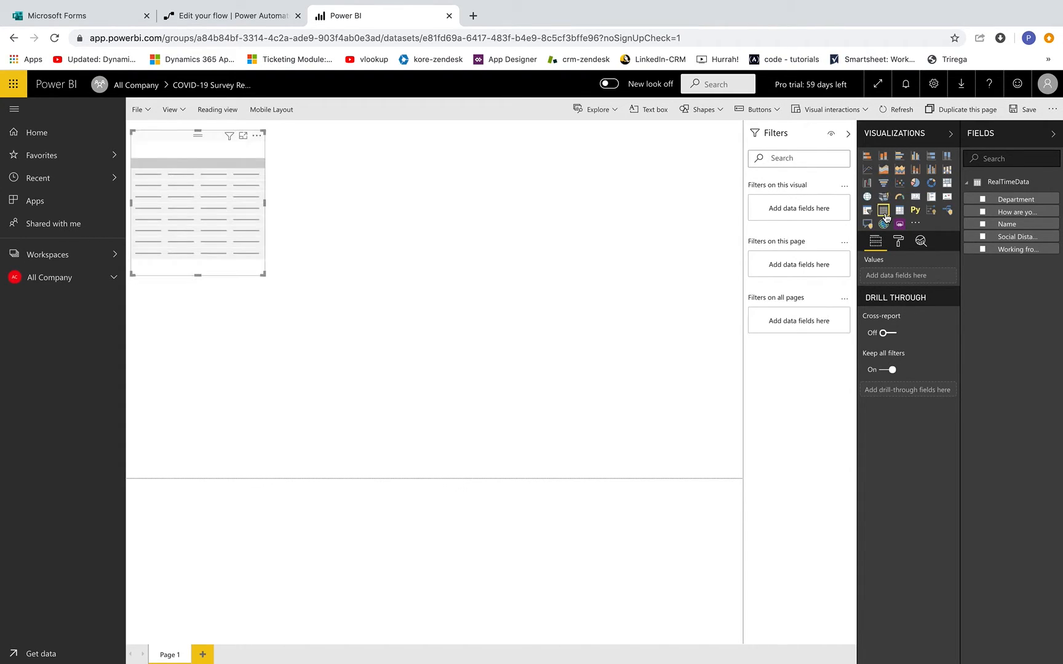
{"action": "left_click_drag", "start_coordinate": [196, 240], "coordinate": [169, 438]}
{"action": "left_click_drag", "start_coordinate": [193, 333], "coordinate": [193, 262]}
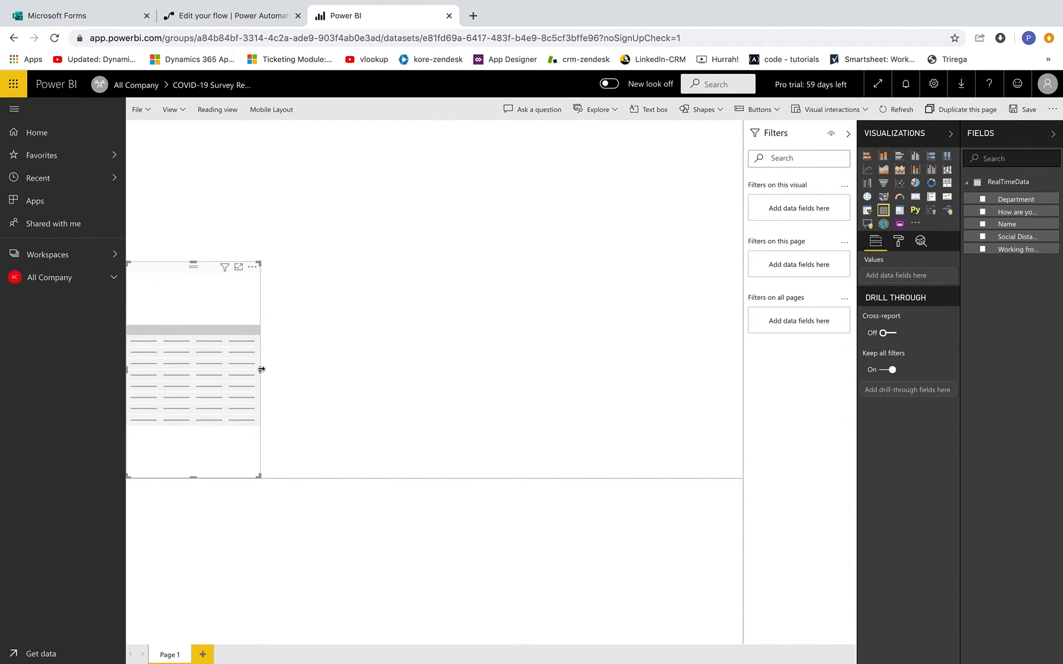
{"action": "left_click_drag", "start_coordinate": [260, 370], "coordinate": [362, 372]}
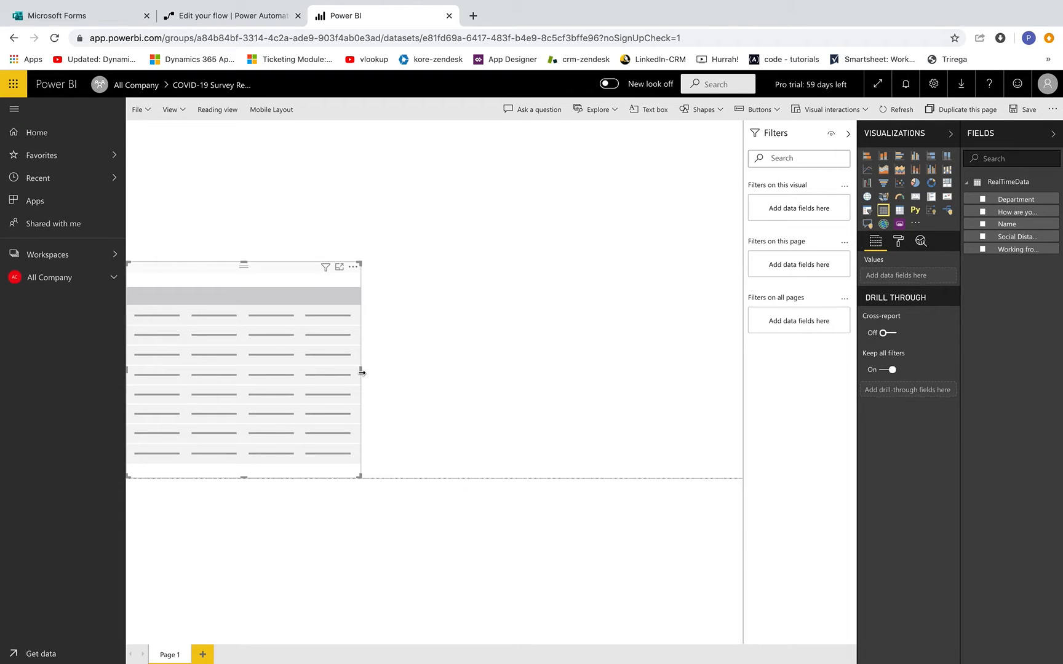
- Fill the table with Department, Name, How are you feeling?, Social Distancing and Working from home
{"action": "left_click", "coordinate": [981, 199]}
{"action": "left_click", "coordinate": [981, 225]}
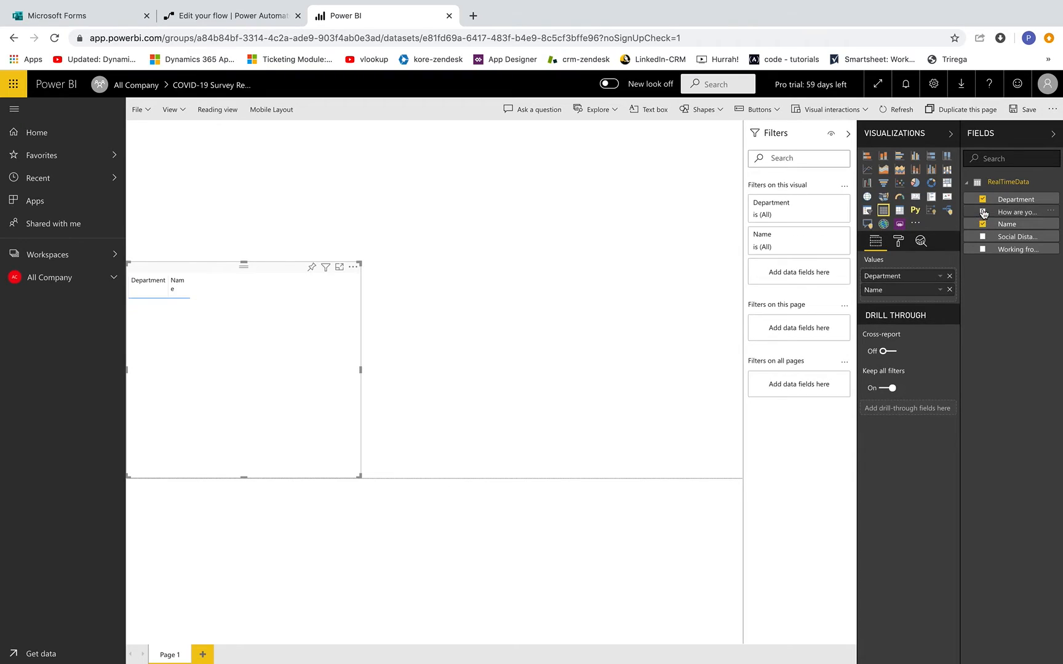
{"action": "left_click", "coordinate": [982, 212]}
{"action": "left_click", "coordinate": [982, 236]}
{"action": "left_click", "coordinate": [982, 249]}
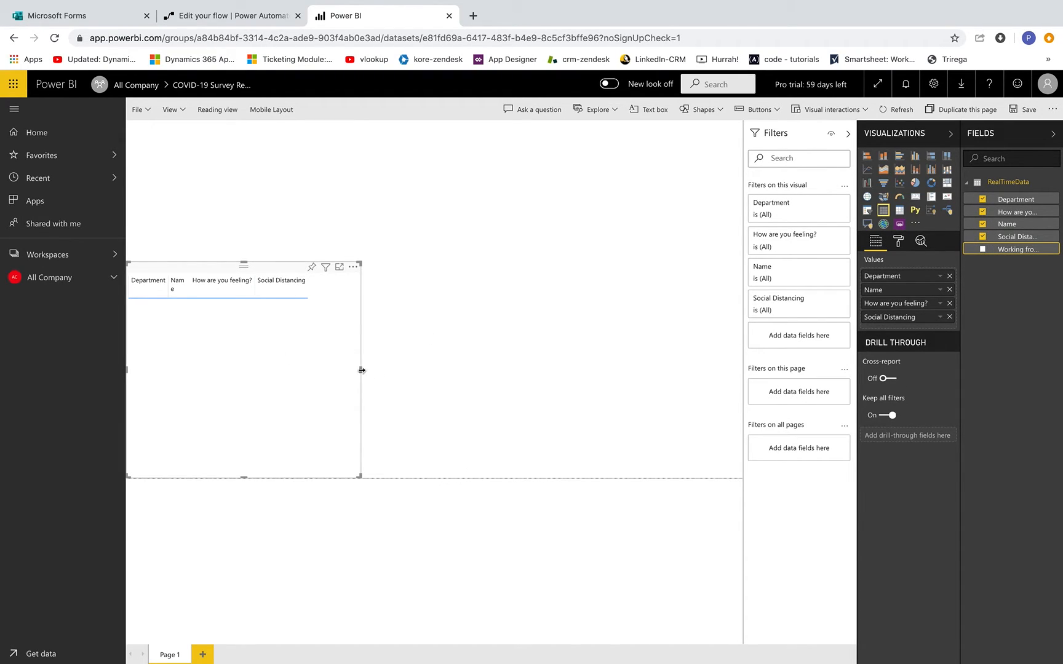
{"action": "left_click_drag", "start_coordinate": [361, 370], "coordinate": [437, 365]}
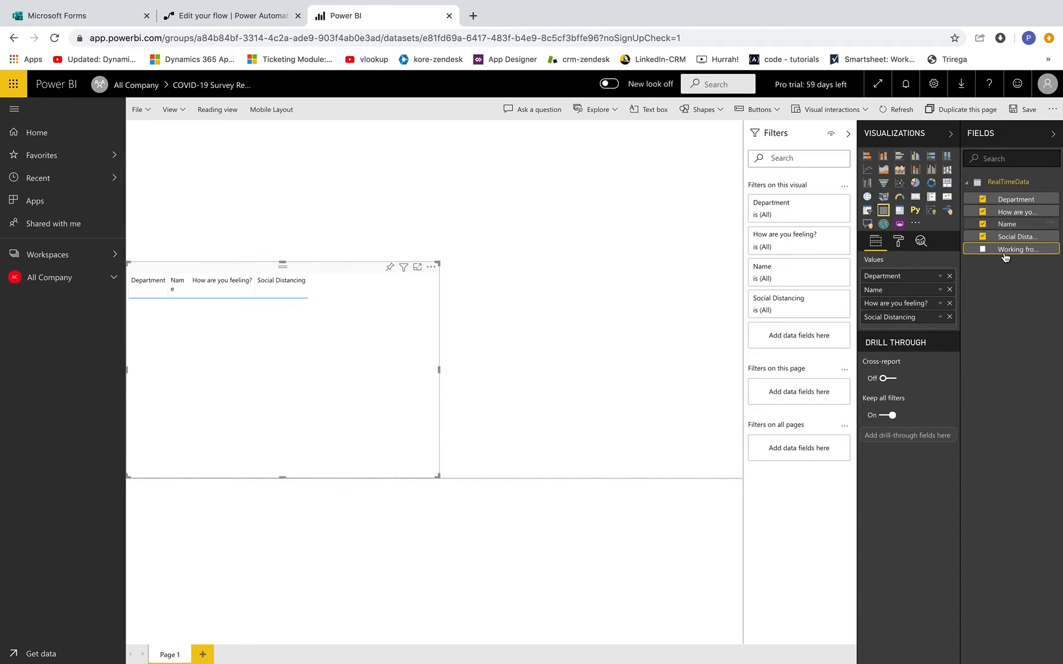
{"action": "left_click", "coordinate": [984, 251]}
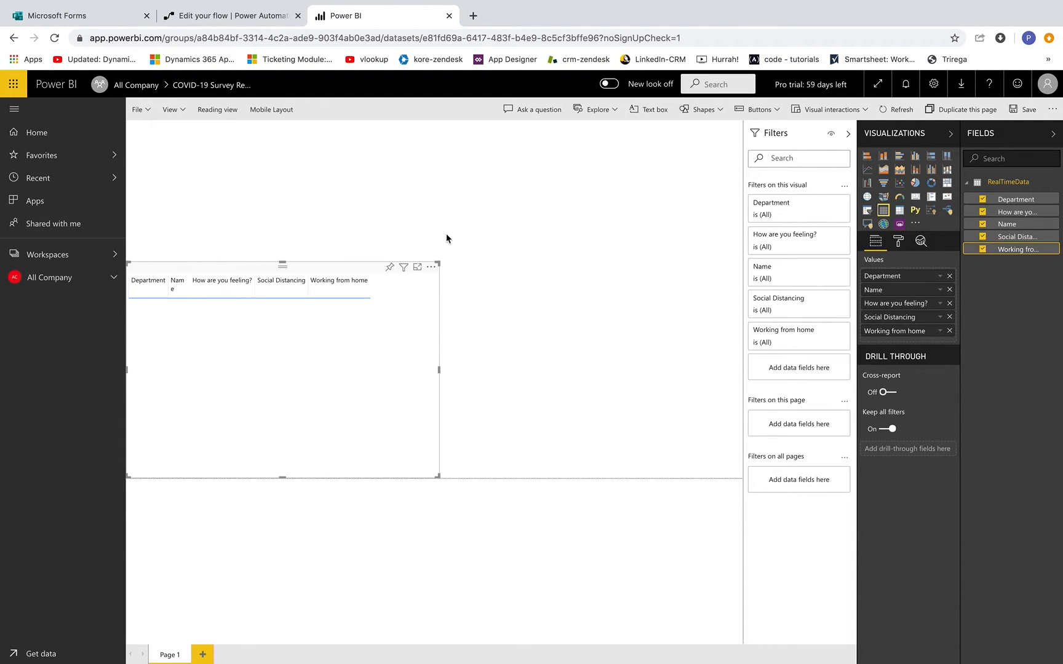
{"action": "left_click", "coordinate": [70, 19]}
{"action": "scroll", "coordinate": [377, 171], "scroll_direction": "up", "scroll_amount": 7}
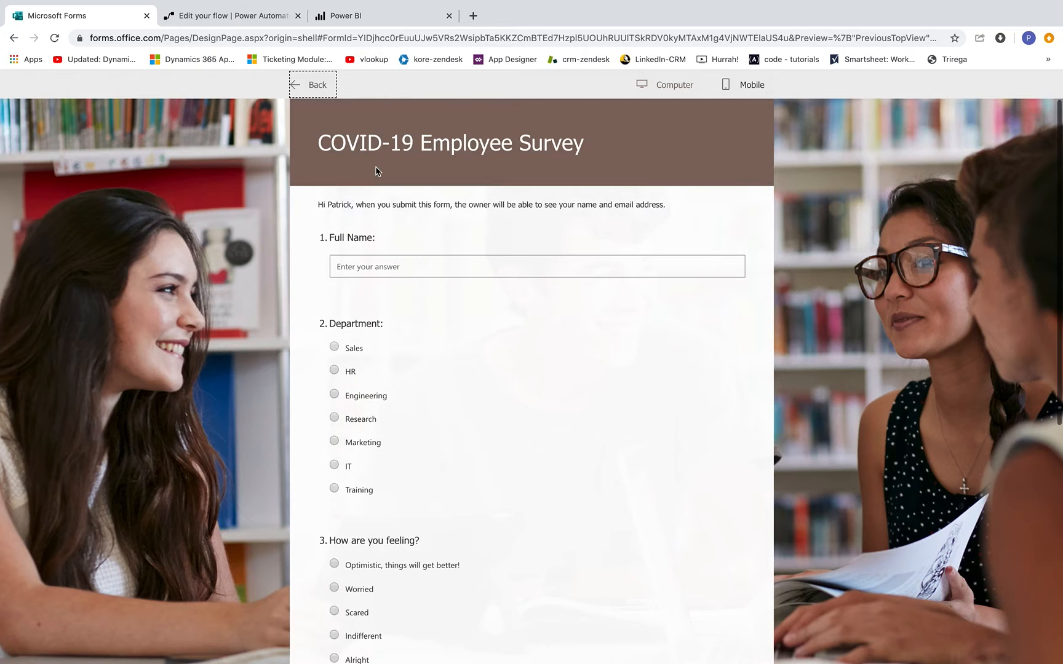
- Submit a survey response with a full name, department IT, Optimistic, Great working from home, and Yes
{"action": "left_click", "coordinate": [374, 268]}
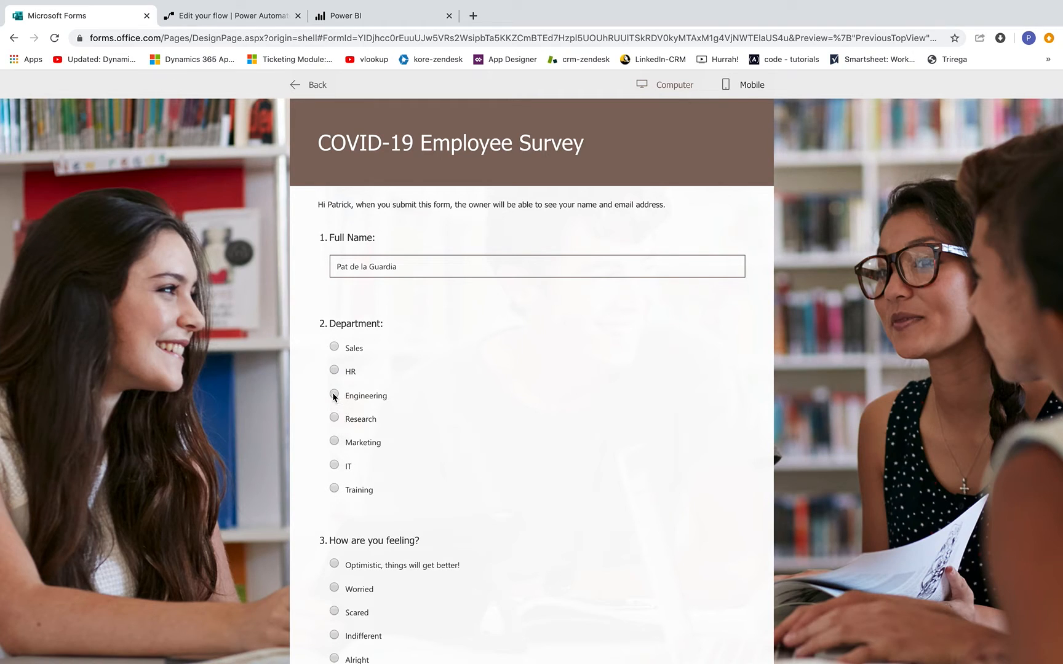
{"action": "left_click", "coordinate": [334, 467]}
{"action": "scroll", "coordinate": [458, 418], "scroll_direction": "down", "scroll_amount": 3}
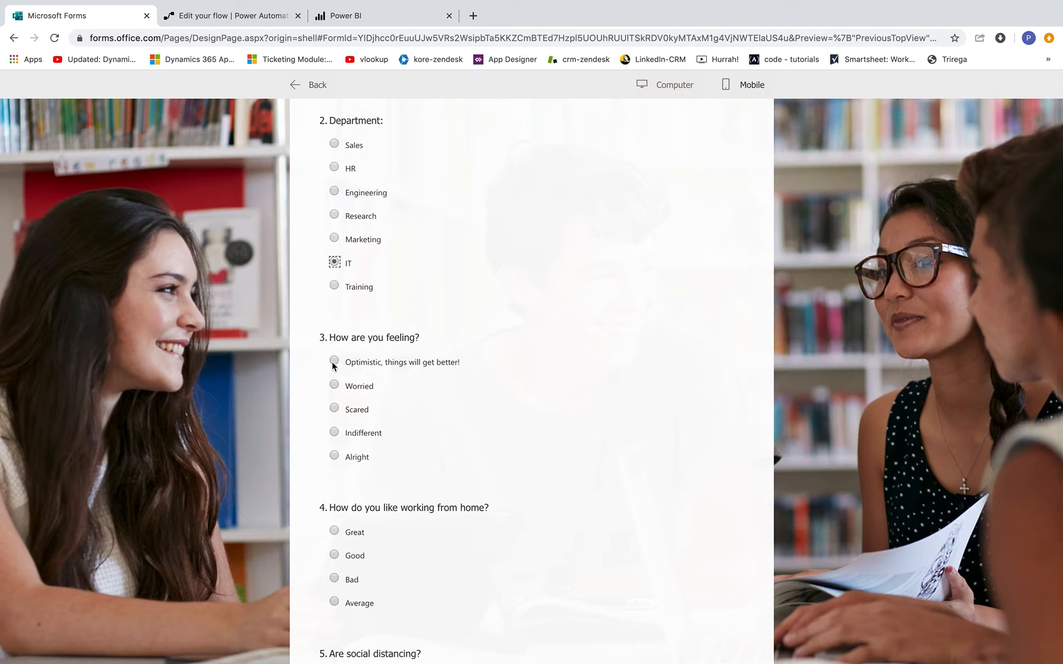
{"action": "left_click", "coordinate": [334, 362]}
{"action": "scroll", "coordinate": [457, 403], "scroll_direction": "down", "scroll_amount": 3}
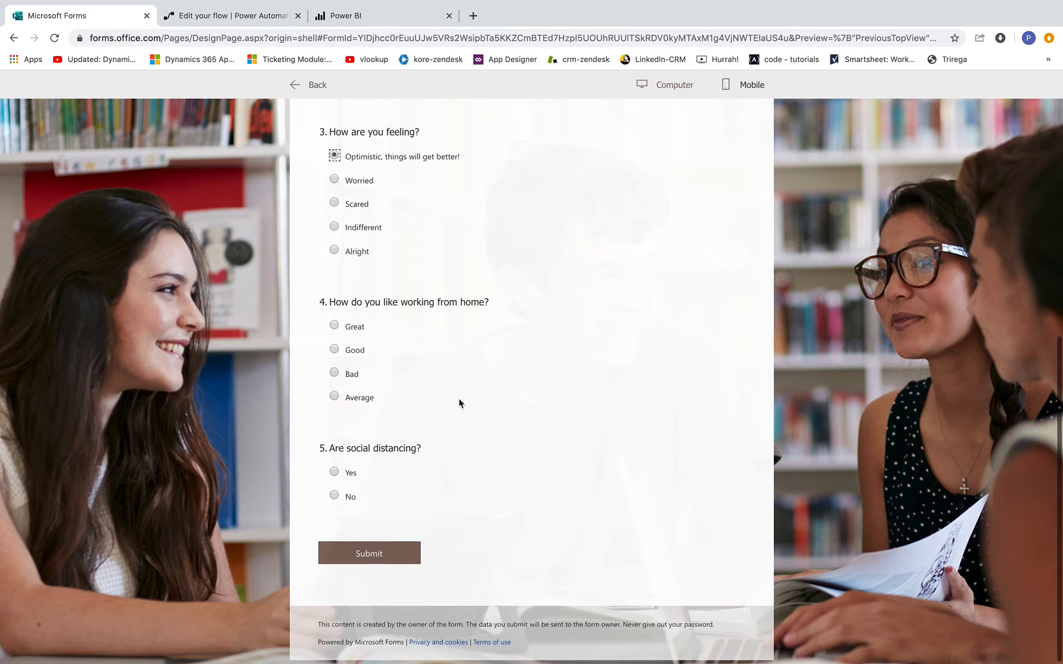
{"action": "left_click", "coordinate": [335, 326]}
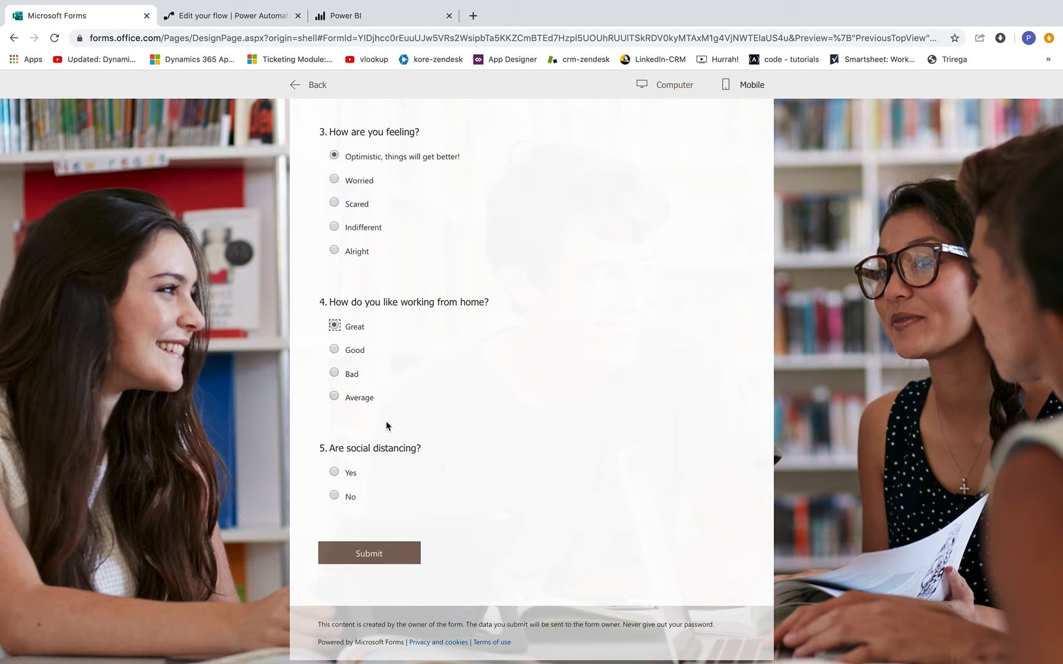
{"action": "left_click", "coordinate": [335, 472]}
{"action": "left_click", "coordinate": [370, 556]}
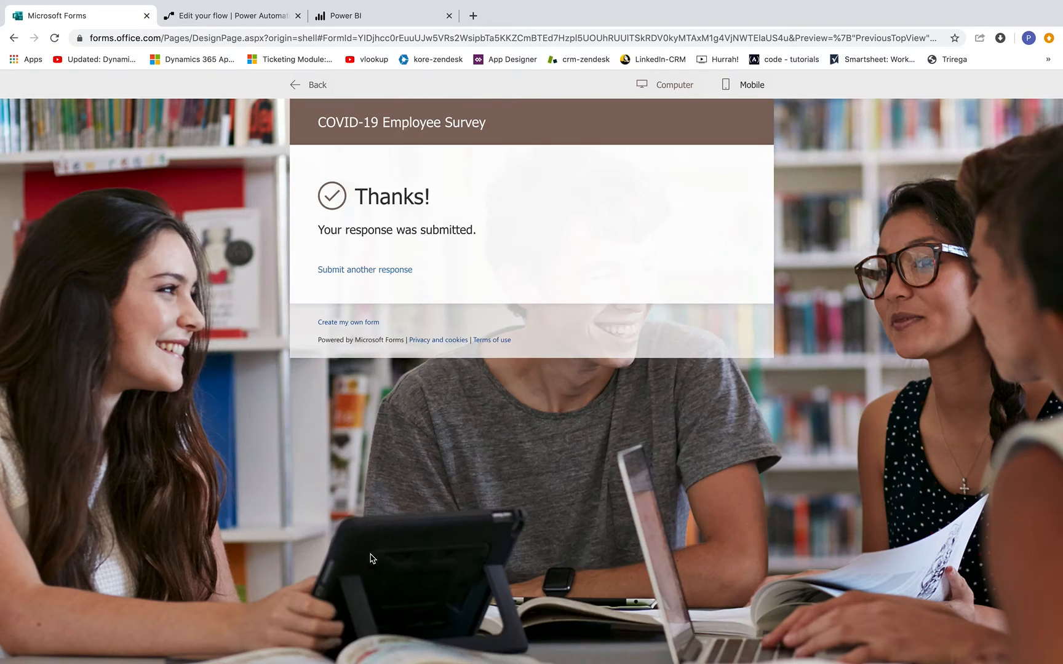
{"action": "left_click", "coordinate": [363, 17]}
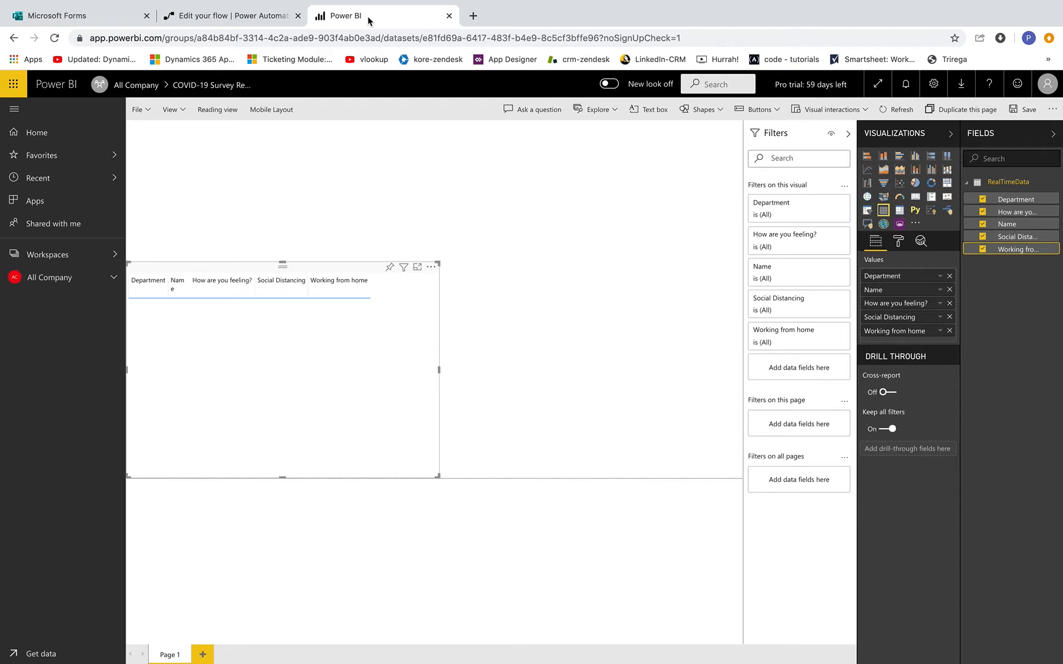
- Exit the flow editor, confirming the prompt, and check the COVID-19 Survey Flow's succeeded run
{"action": "left_click", "coordinate": [230, 18]}
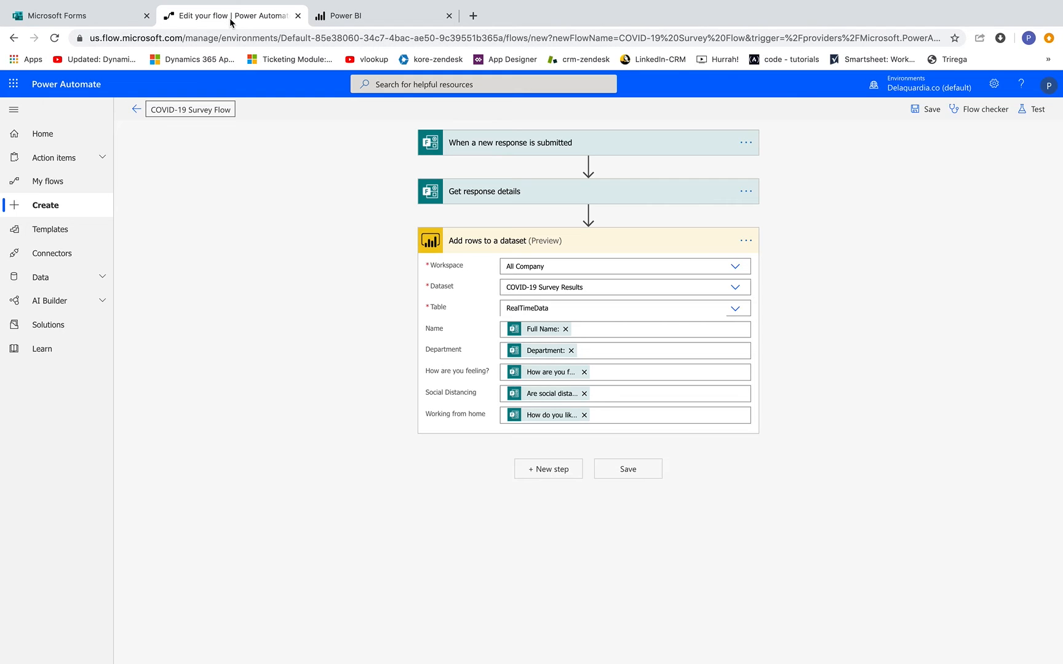
{"action": "left_click", "coordinate": [137, 108]}
{"action": "left_click", "coordinate": [643, 148]}
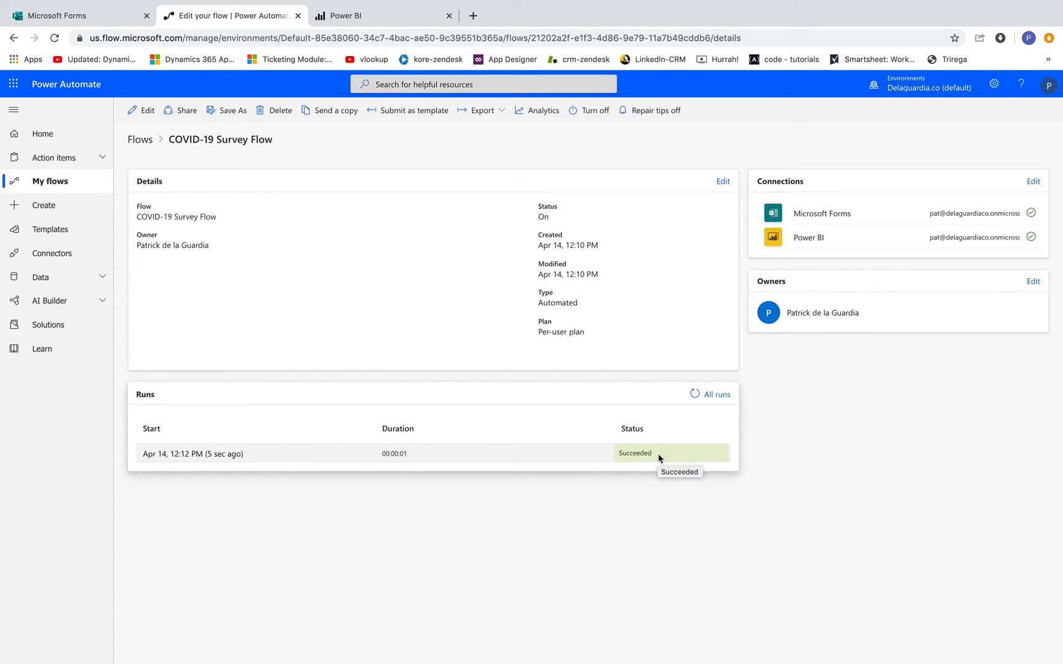
{"action": "left_click", "coordinate": [390, 24]}
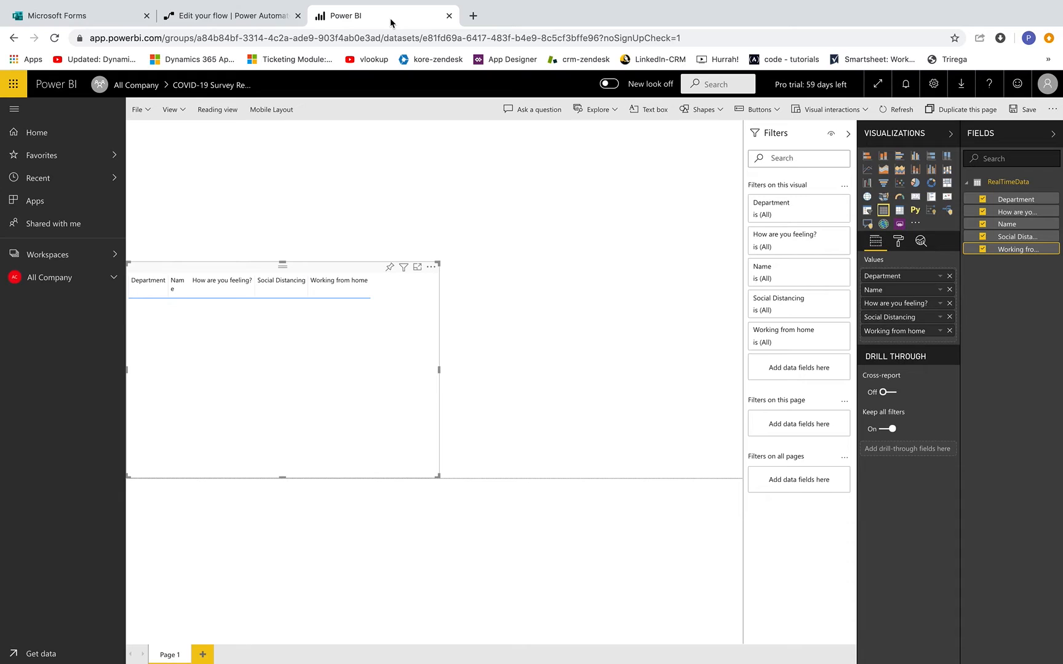
- Refresh the report so the new survey response appears, and shorten the table
{"action": "left_click", "coordinate": [897, 115]}
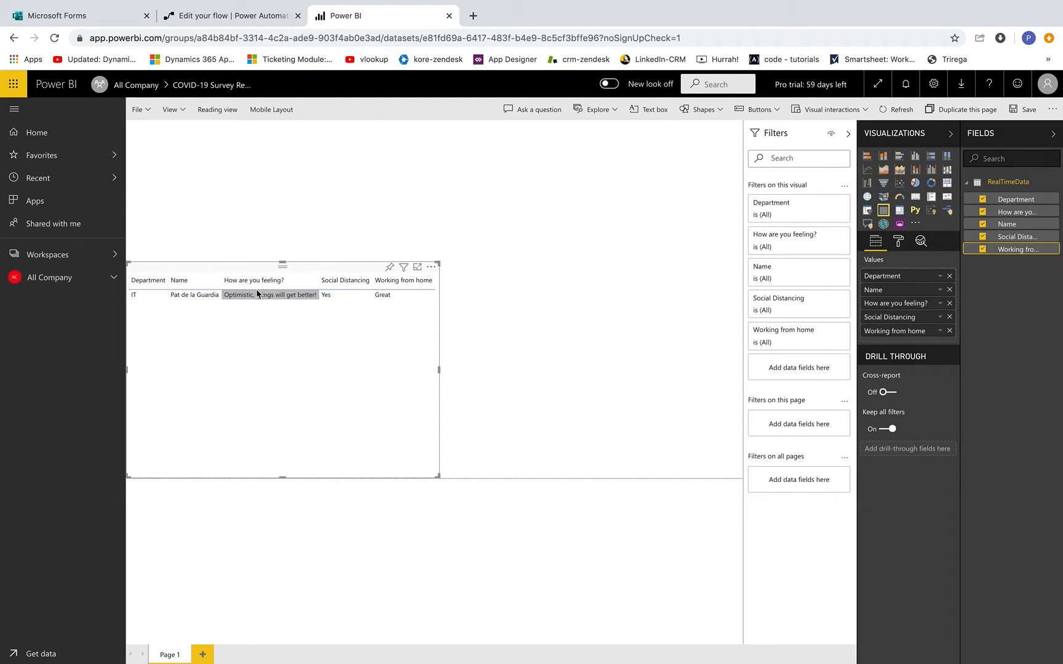
{"action": "left_click_drag", "start_coordinate": [284, 263], "coordinate": [280, 356]}
{"action": "left_click", "coordinate": [697, 259]}
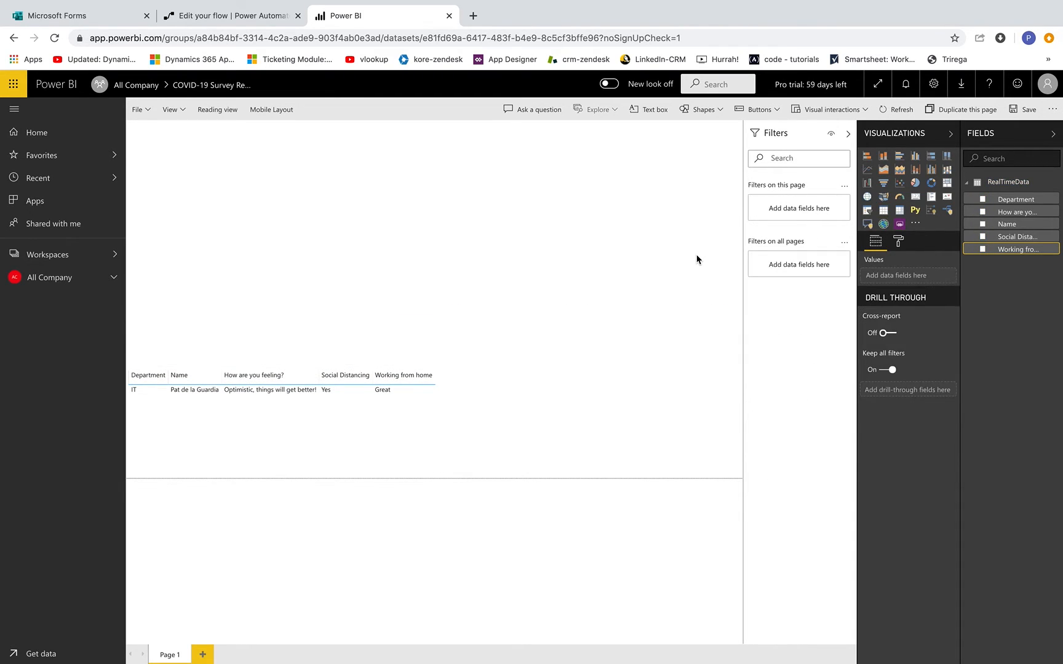
- Add a pie chart beside the table: Social Distancing legend, count of Department values, Name details
{"action": "left_click", "coordinate": [915, 183]}
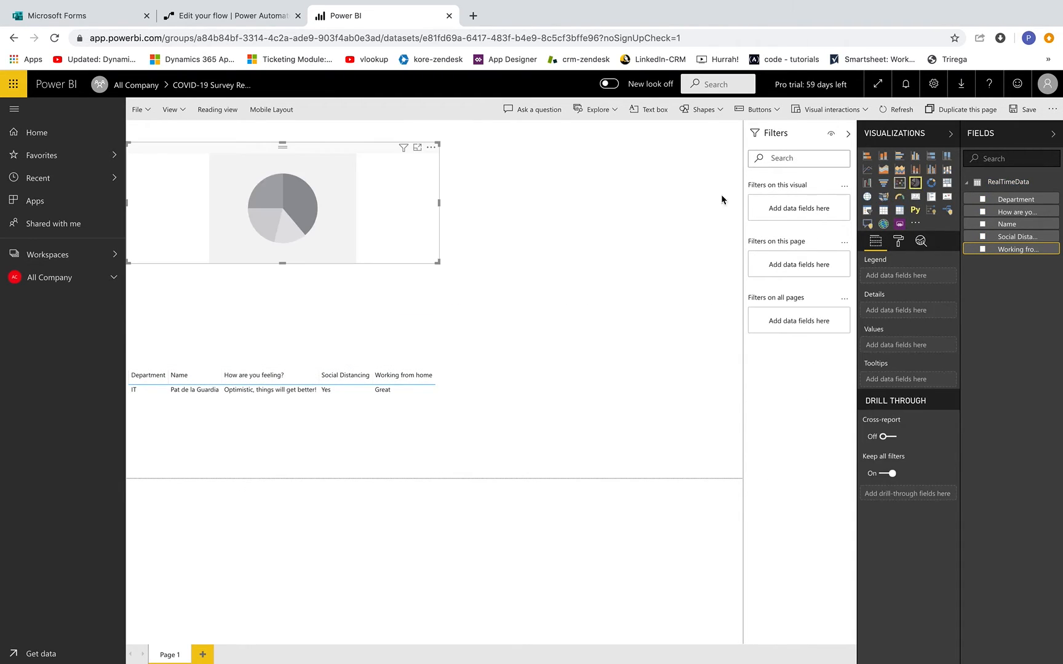
{"action": "left_click_drag", "start_coordinate": [333, 213], "coordinate": [719, 439]}
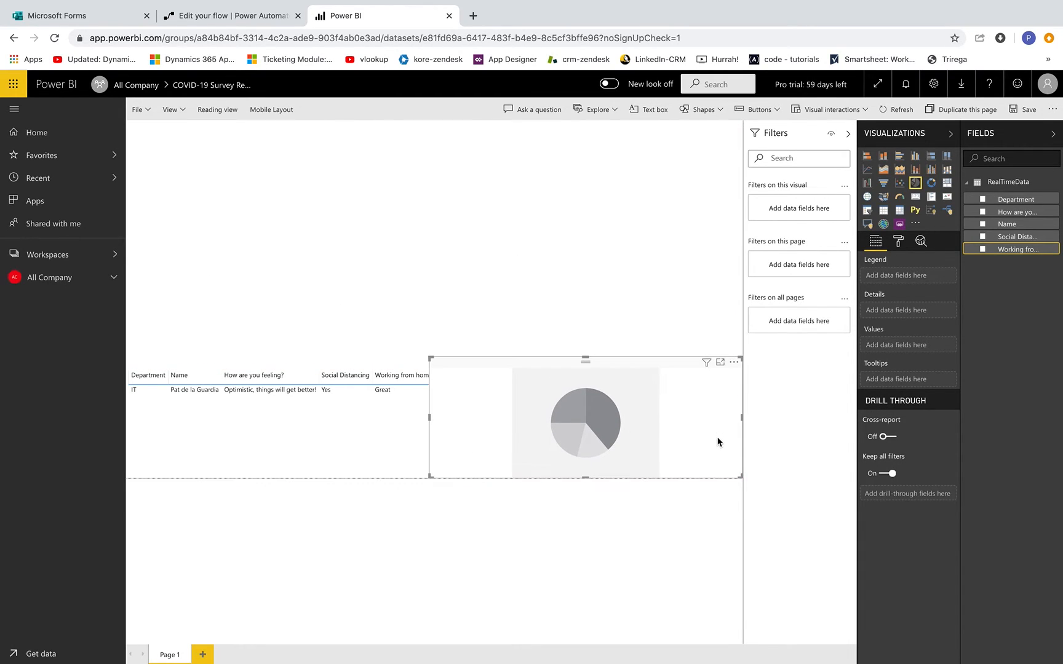
{"action": "left_click_drag", "start_coordinate": [431, 421], "coordinate": [445, 420]}
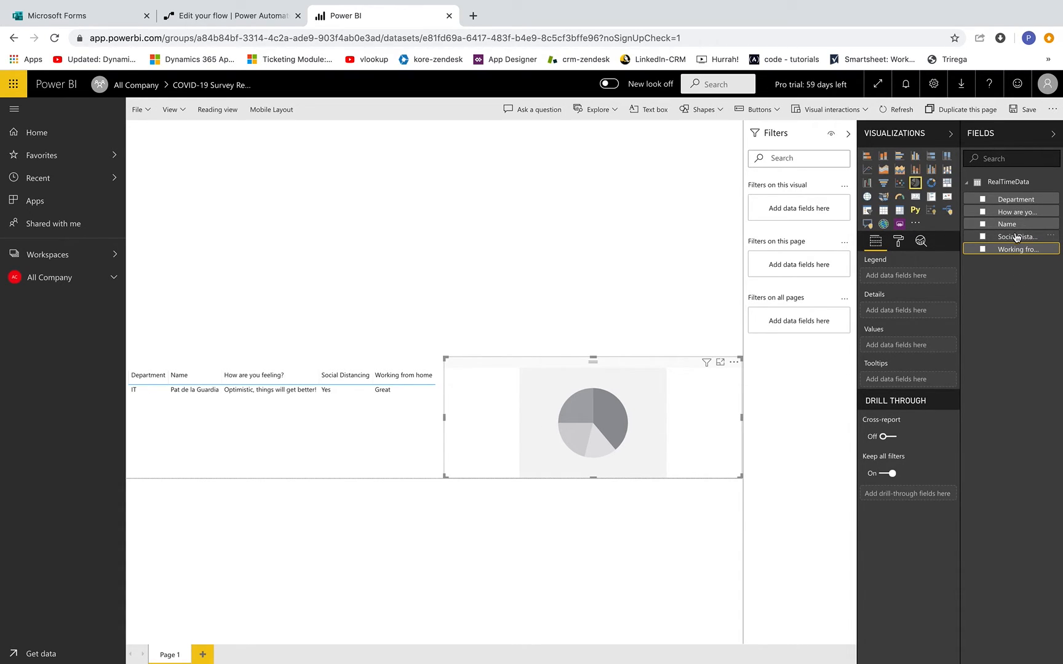
{"action": "left_click_drag", "start_coordinate": [1016, 237], "coordinate": [904, 281]}
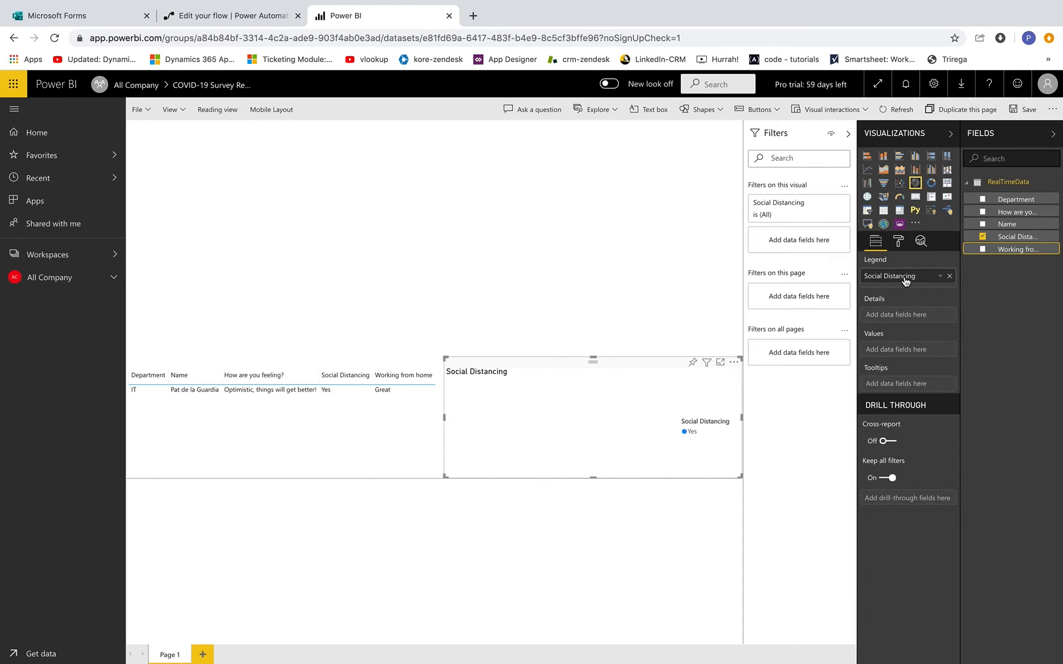
{"action": "left_click_drag", "start_coordinate": [1011, 200], "coordinate": [914, 349]}
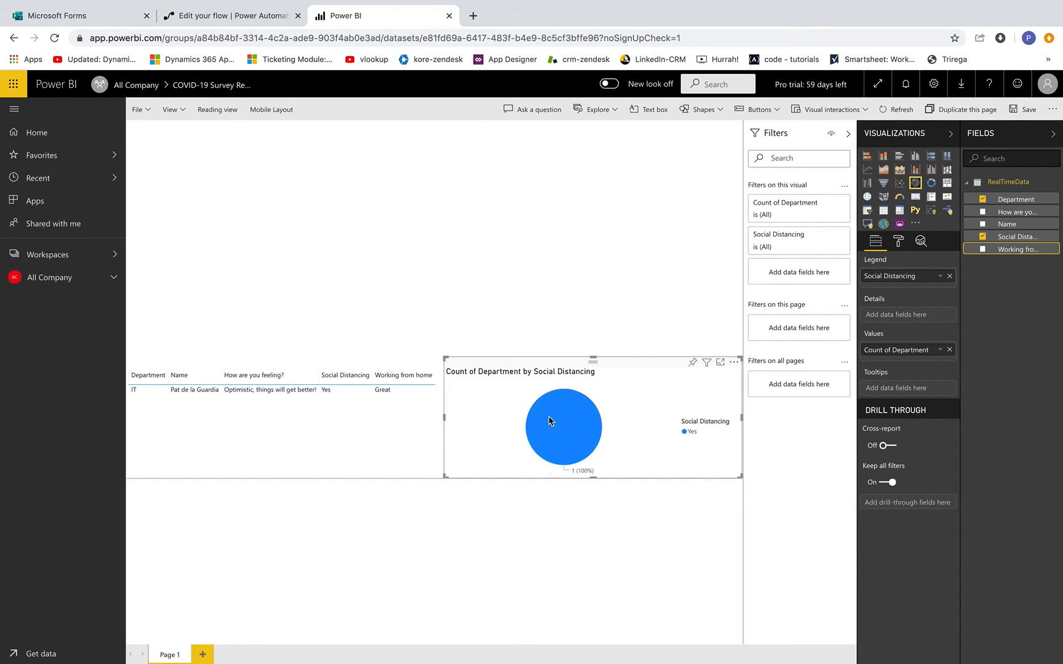
{"action": "left_click_drag", "start_coordinate": [1011, 225], "coordinate": [911, 316]}
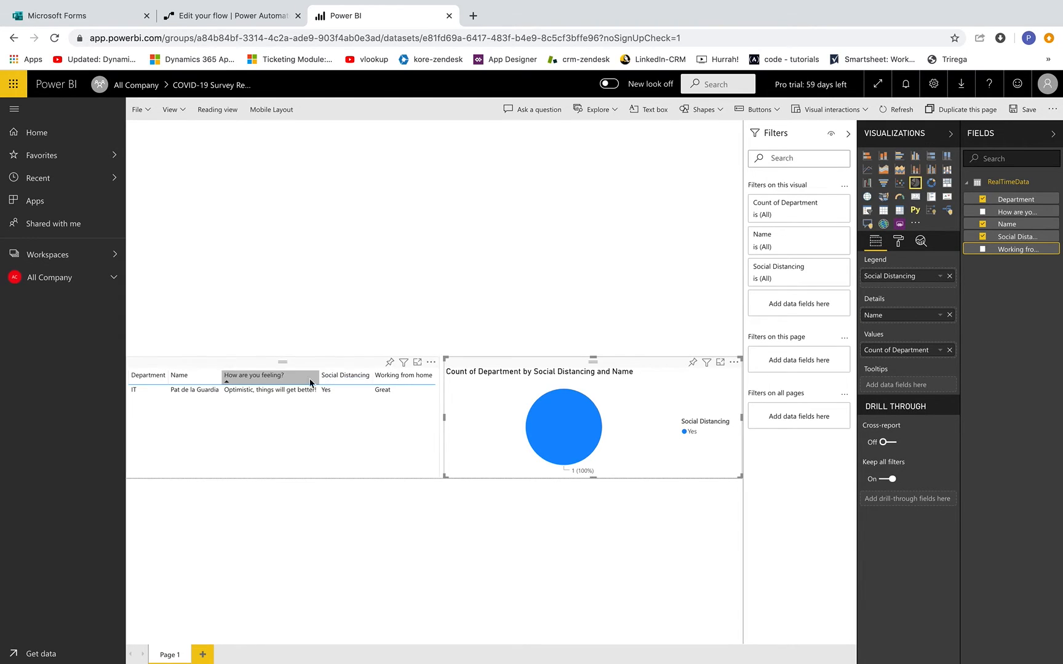
{"action": "left_click", "coordinate": [282, 361]}
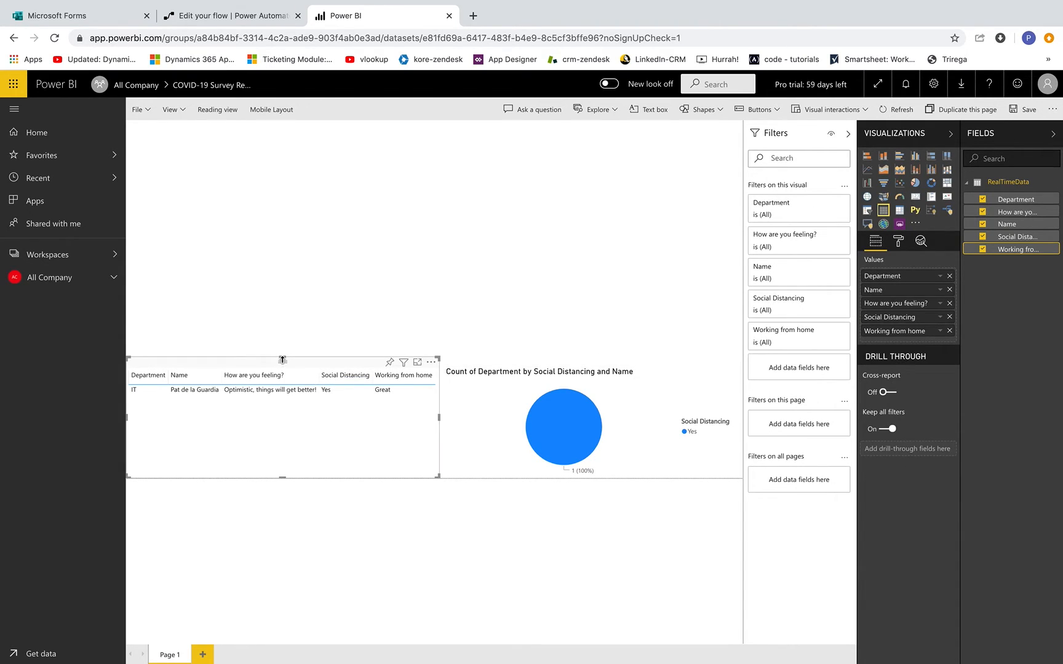
{"action": "left_click", "coordinate": [618, 206]}
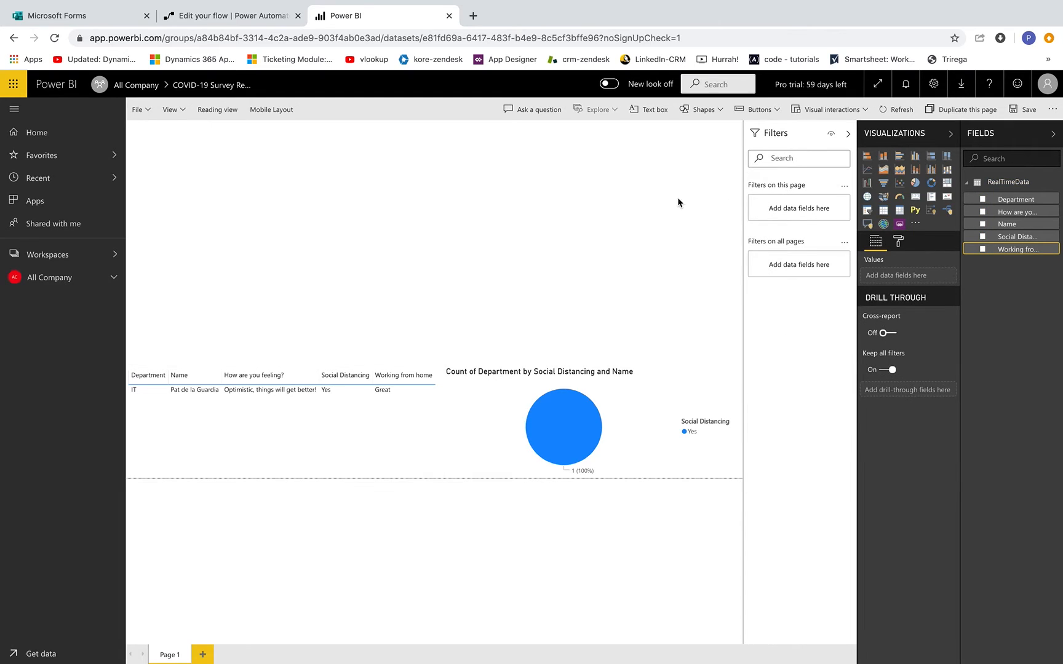
- Add a clustered column chart: Department axis, How are you feeling? legend, count of Department values
{"action": "left_click", "coordinate": [913, 159]}
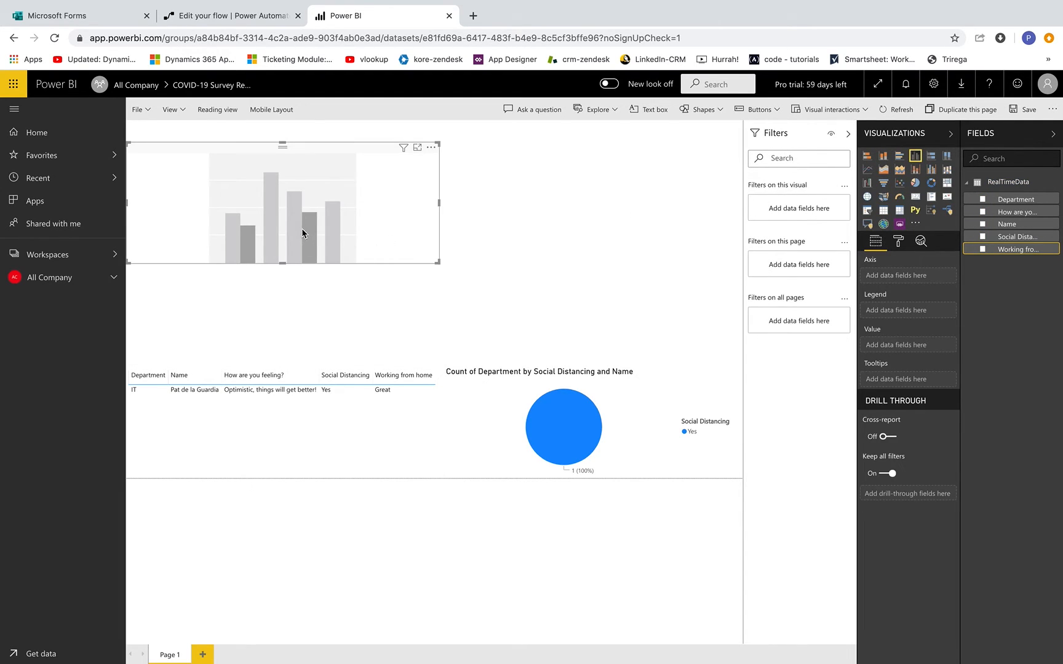
{"action": "left_click_drag", "start_coordinate": [301, 232], "coordinate": [282, 340]}
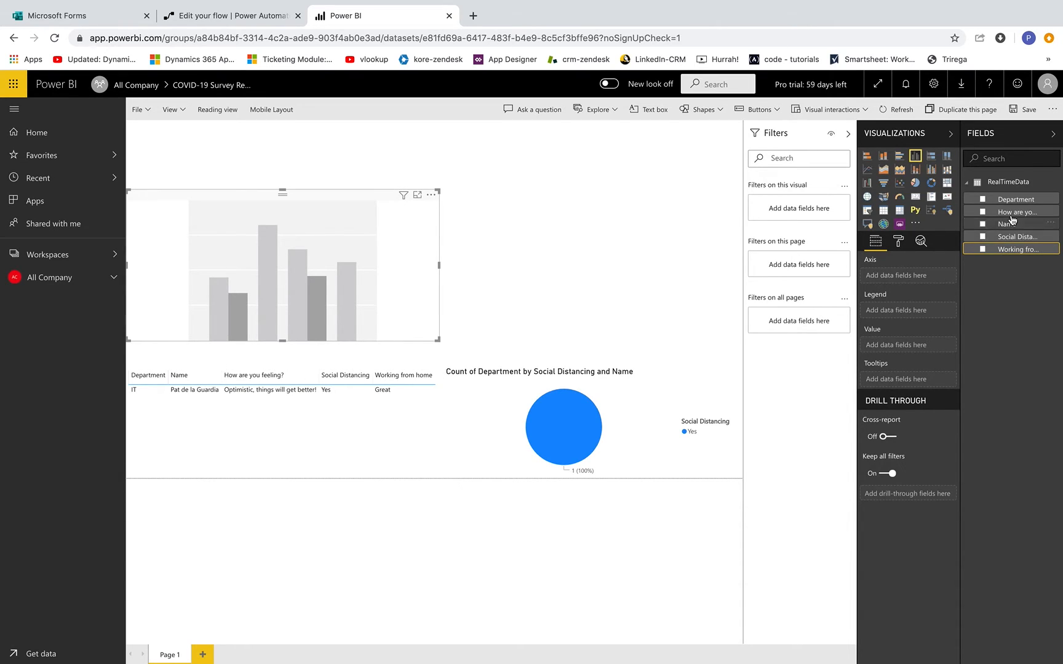
{"action": "left_click_drag", "start_coordinate": [1018, 203], "coordinate": [919, 278]}
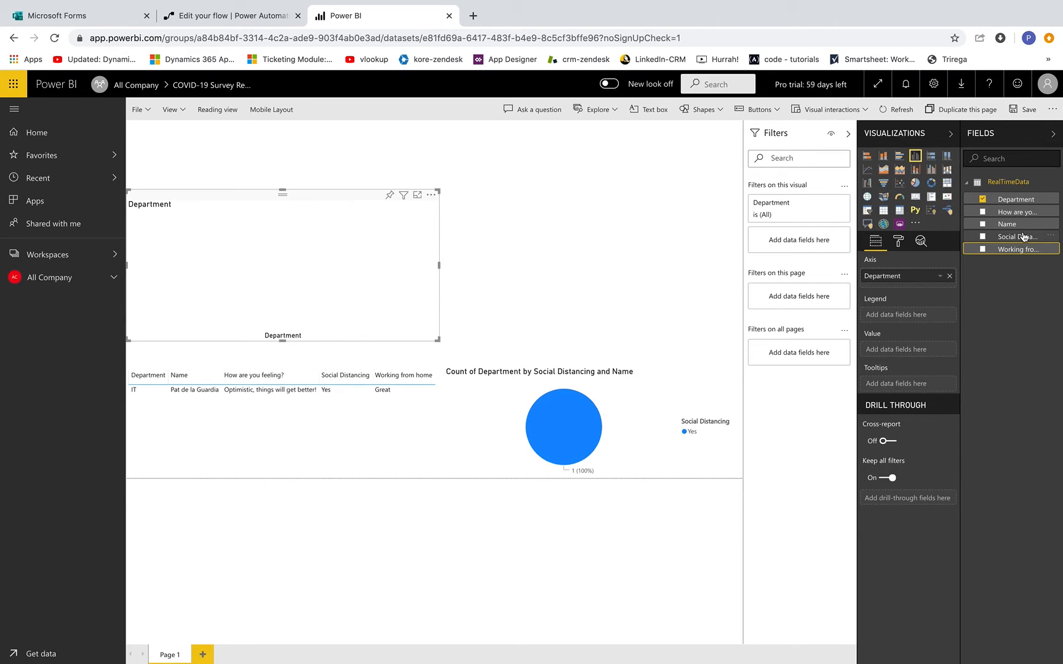
{"action": "left_click_drag", "start_coordinate": [1021, 215], "coordinate": [900, 315]}
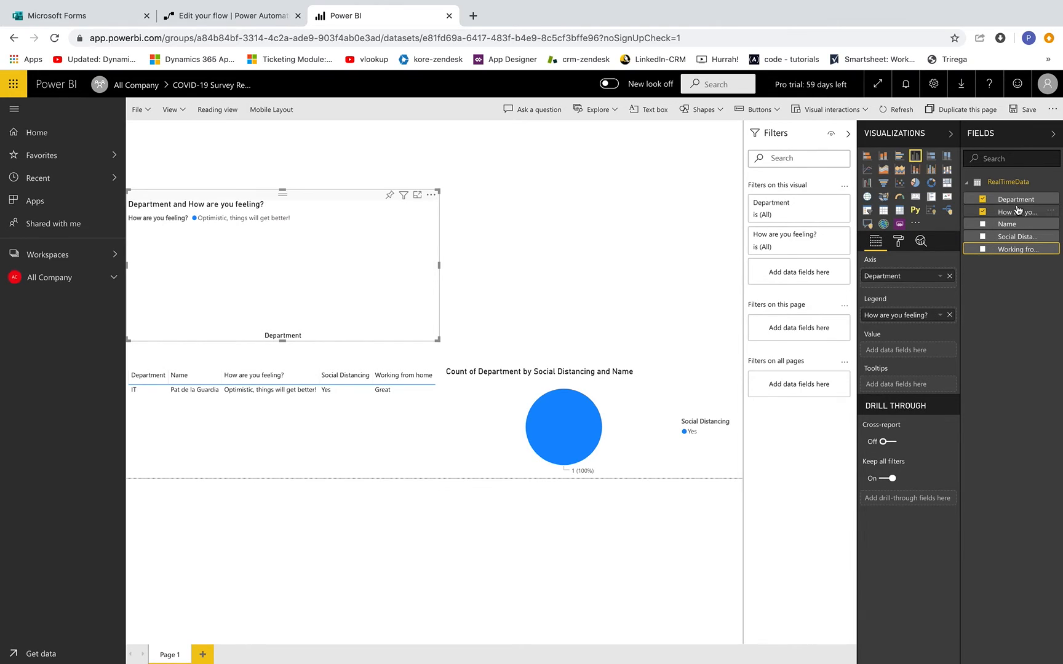
{"action": "left_click_drag", "start_coordinate": [1014, 199], "coordinate": [917, 360]}
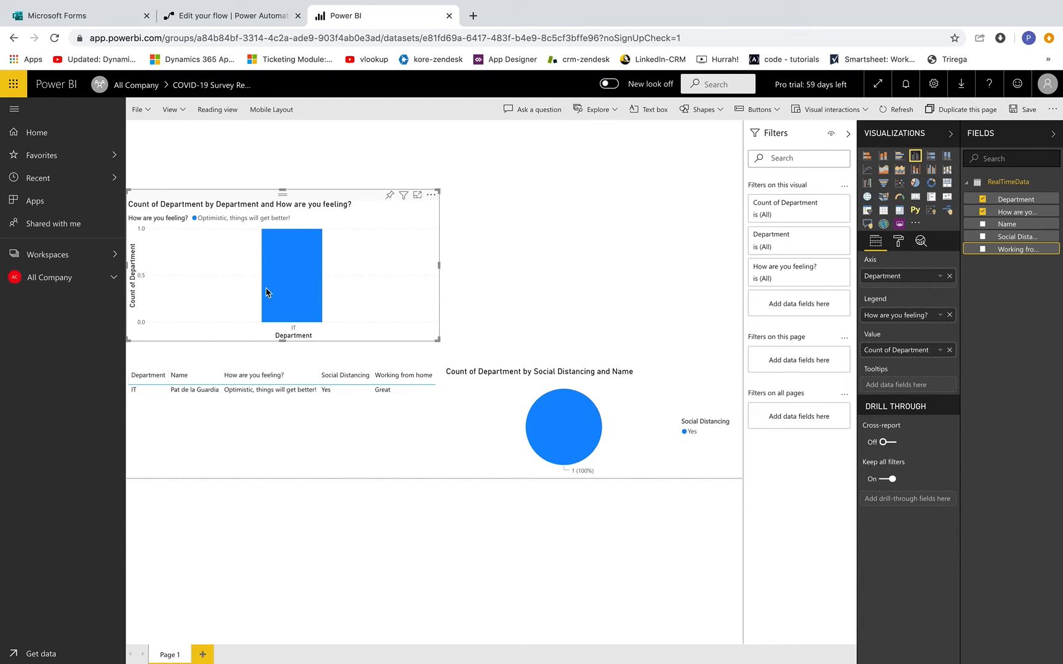
{"action": "left_click", "coordinate": [573, 238]}
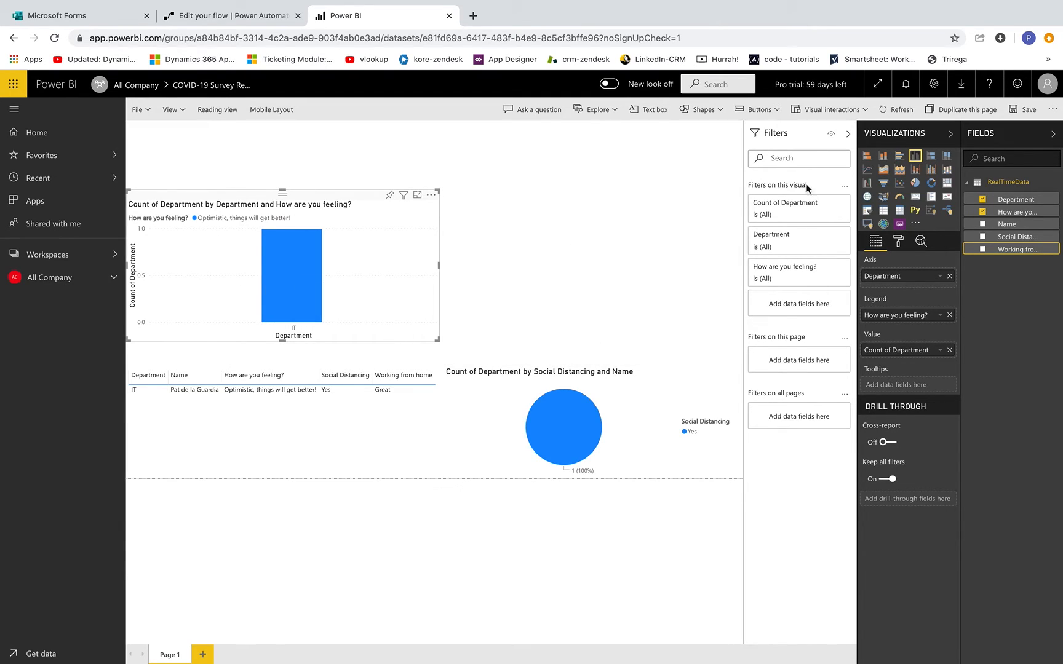
{"action": "left_click", "coordinate": [915, 182]}
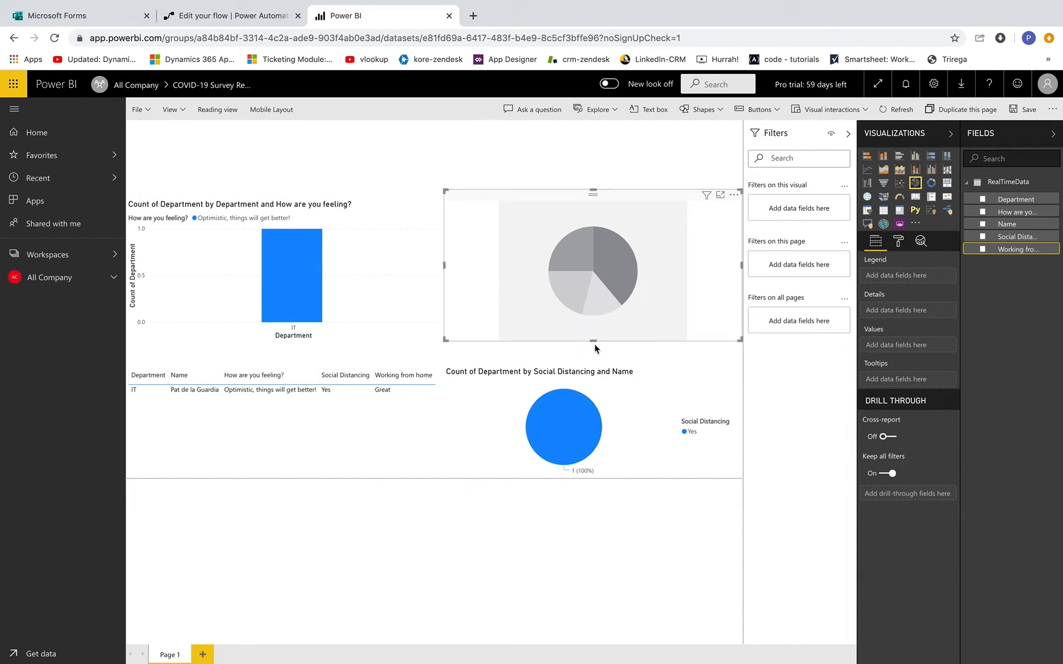
- Size the second pie chart and set Working from home legend, count of Department values, Name details
{"action": "left_click_drag", "start_coordinate": [593, 341], "coordinate": [593, 357]}
{"action": "left_click_drag", "start_coordinate": [594, 289], "coordinate": [594, 291]}
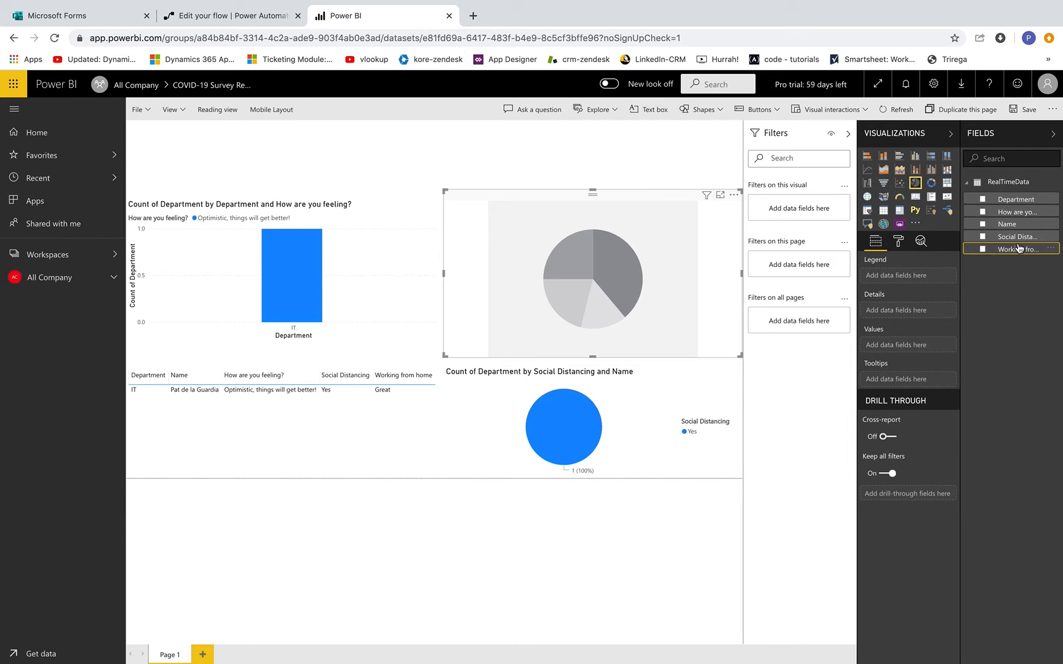
{"action": "left_click_drag", "start_coordinate": [1022, 252], "coordinate": [912, 277]}
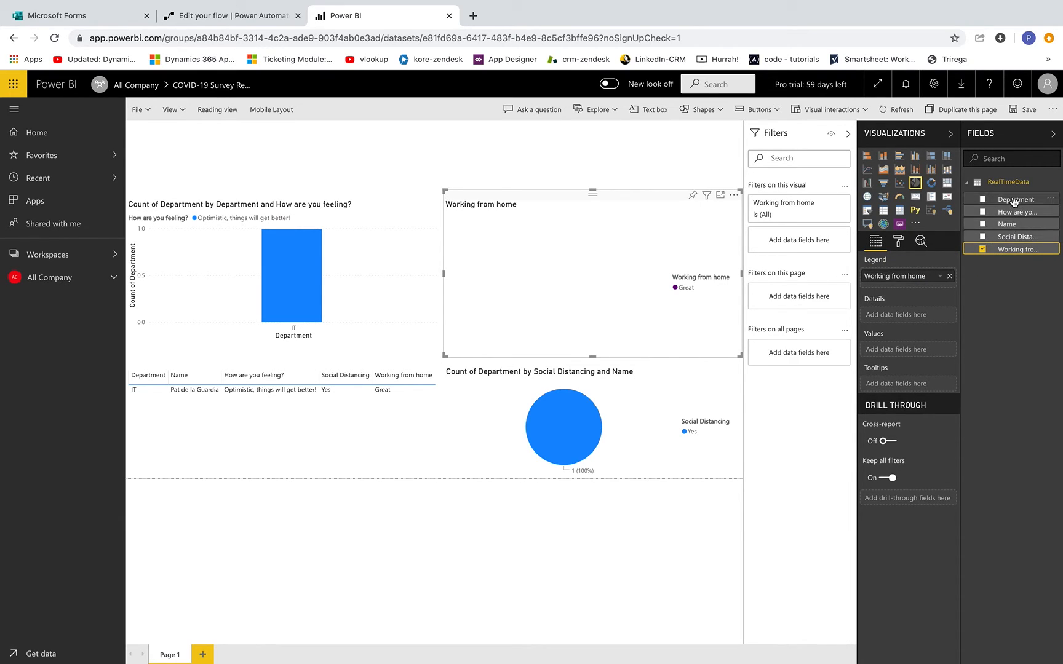
{"action": "left_click_drag", "start_coordinate": [1012, 200], "coordinate": [904, 350]}
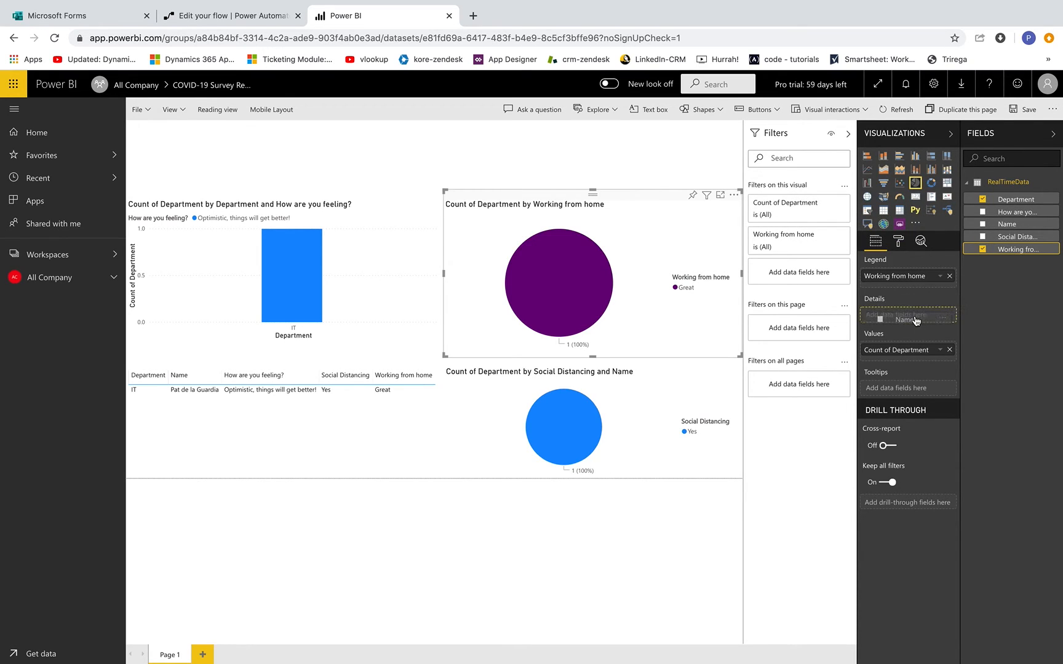
{"action": "left_click_drag", "start_coordinate": [917, 320], "coordinate": [917, 320]}
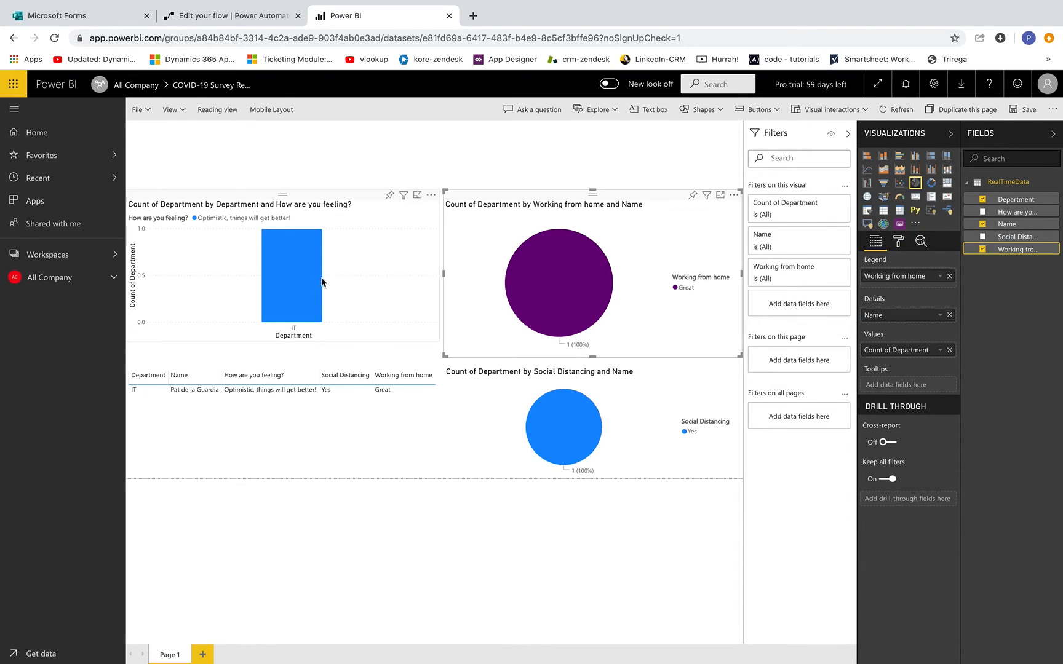
{"action": "left_click", "coordinate": [370, 264]}
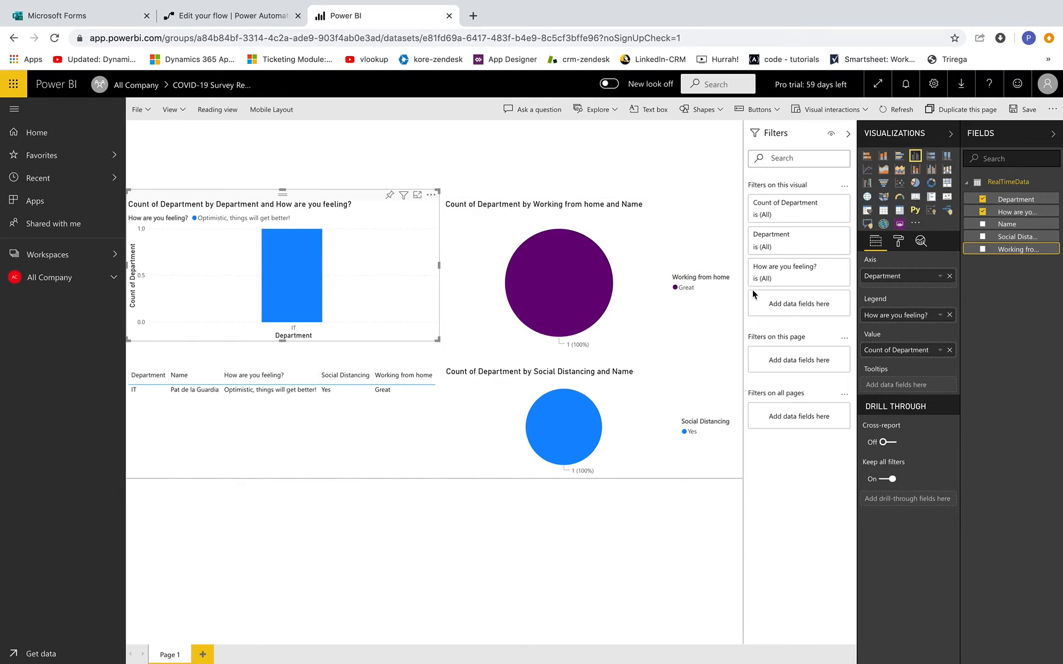
{"action": "left_click", "coordinate": [486, 134]}
{"action": "left_click", "coordinate": [649, 110]}
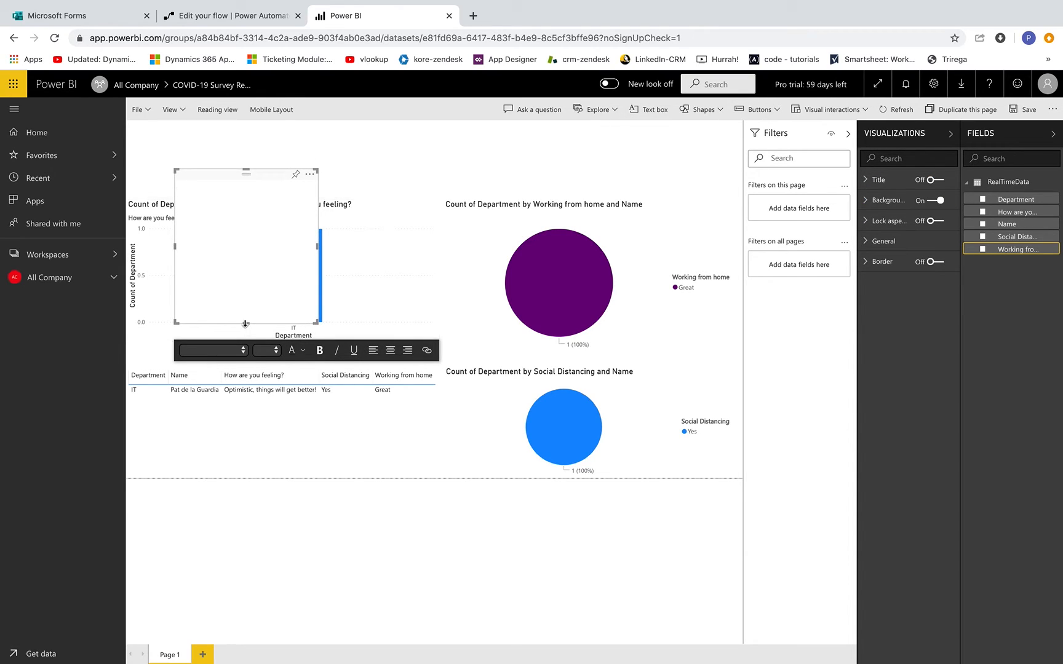
- Stretch the text box into a strip across the top of the page with font size 24
{"action": "left_click_drag", "start_coordinate": [246, 324], "coordinate": [172, 127]}
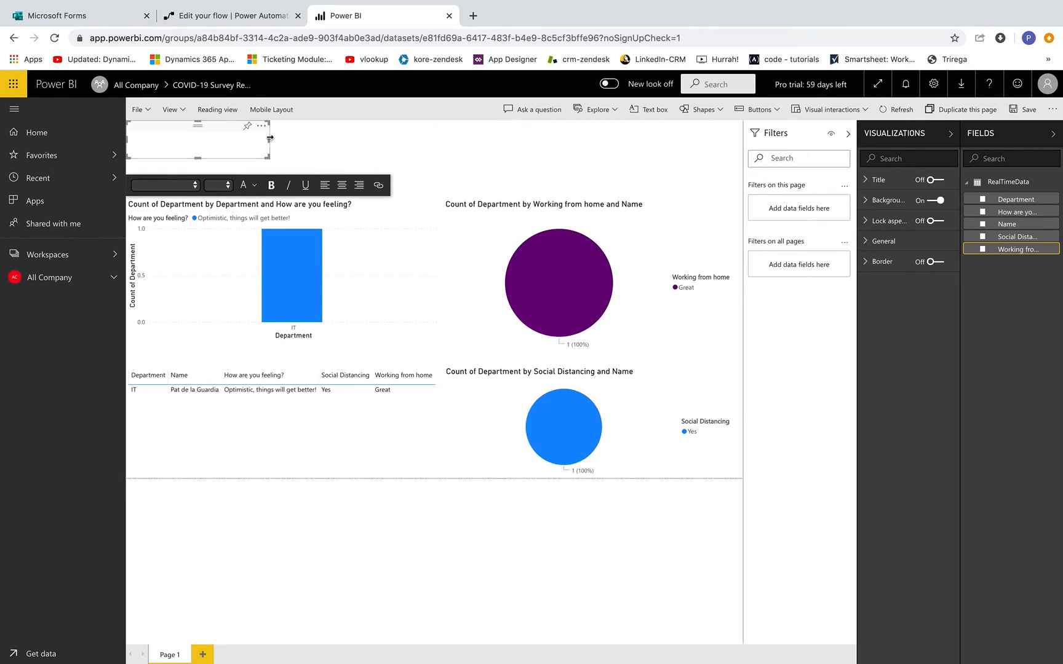
{"action": "left_click_drag", "start_coordinate": [269, 143], "coordinate": [762, 159]}
{"action": "left_click_drag", "start_coordinate": [435, 158], "coordinate": [434, 167]}
{"action": "left_click", "coordinate": [222, 196]}
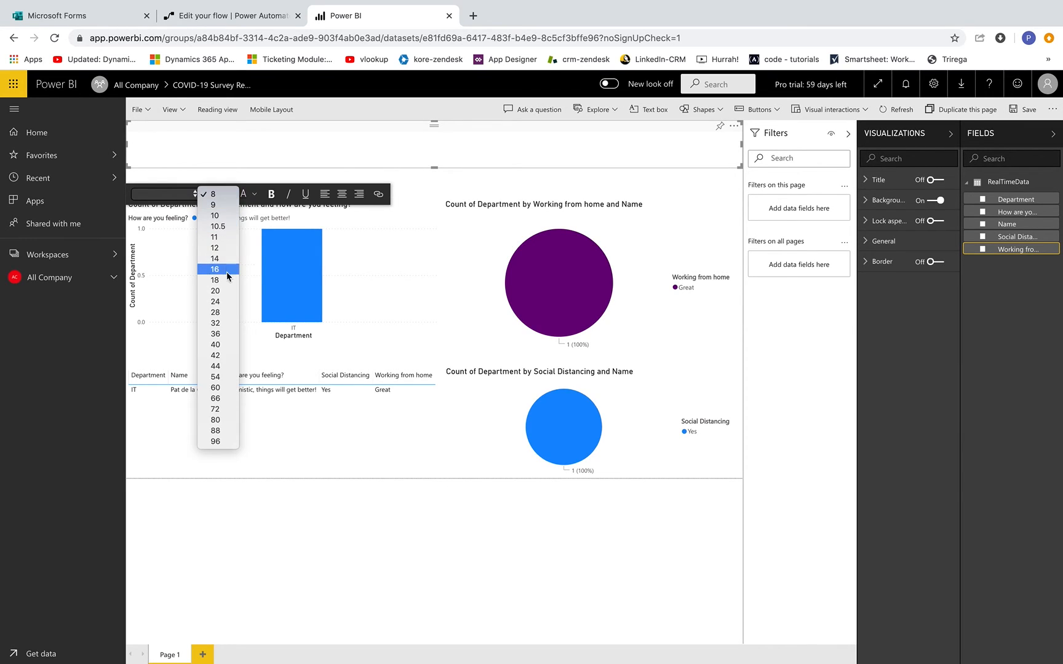
{"action": "left_click", "coordinate": [221, 301]}
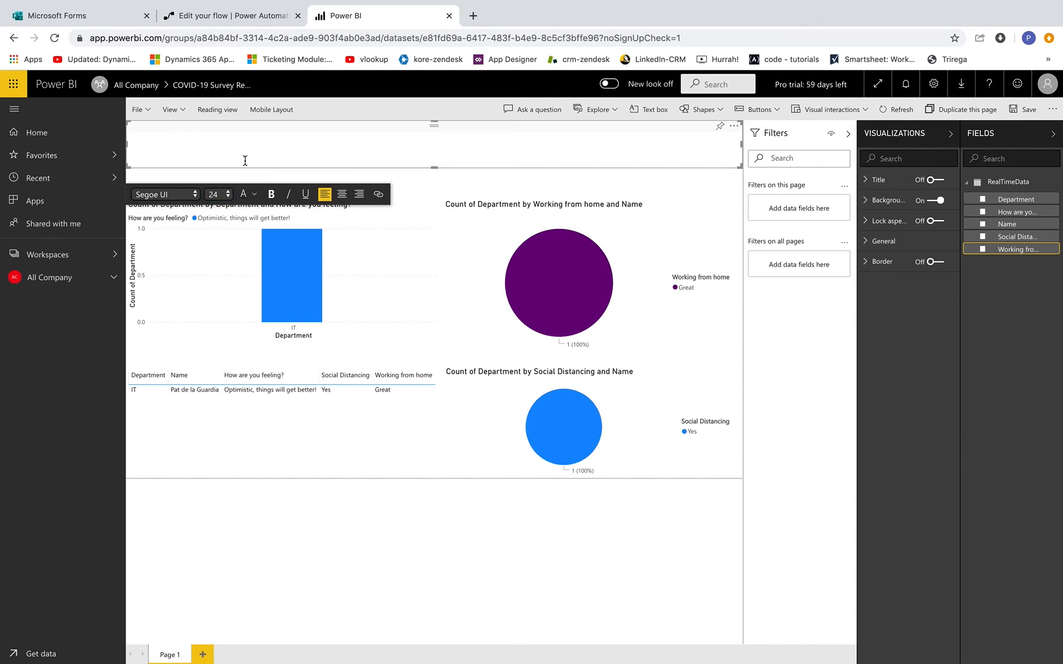
- Enter the centred title 'COVID-19 Survey Report' and enlarge it to 32 point
{"action": "type", "text": "COVID-19 Survey Report"}
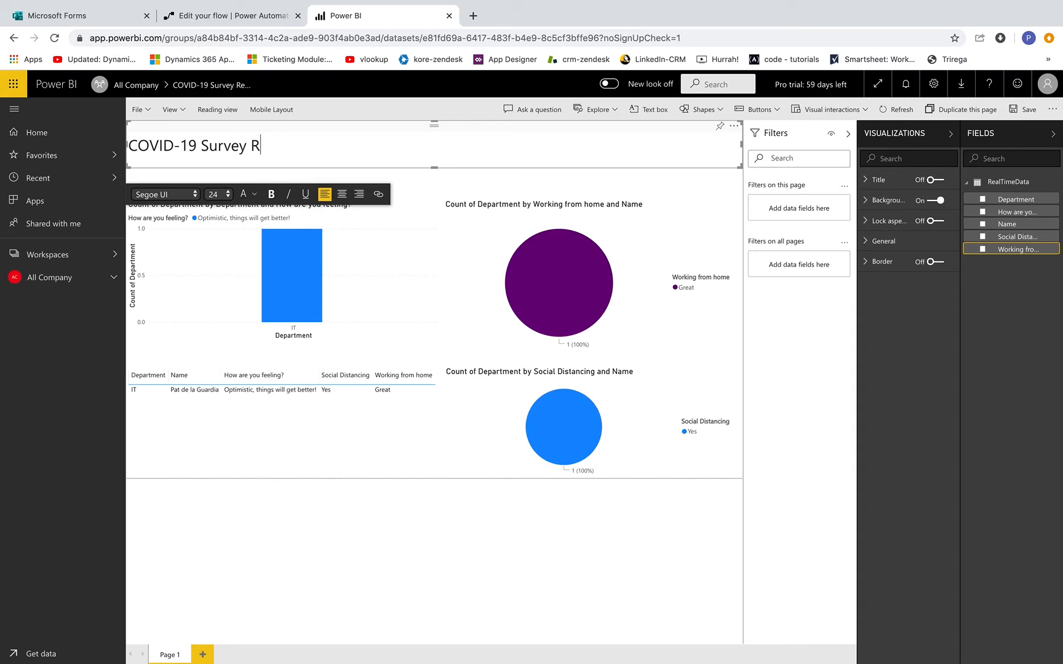
{"action": "left_click", "coordinate": [338, 196]}
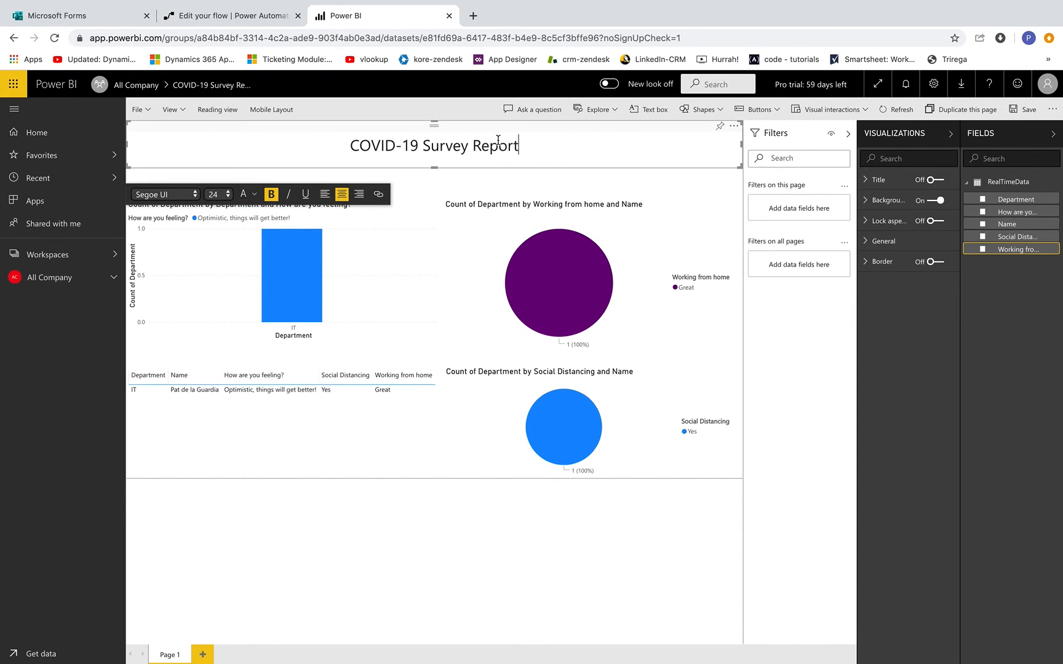
{"action": "key", "text": "ctrl+a"}
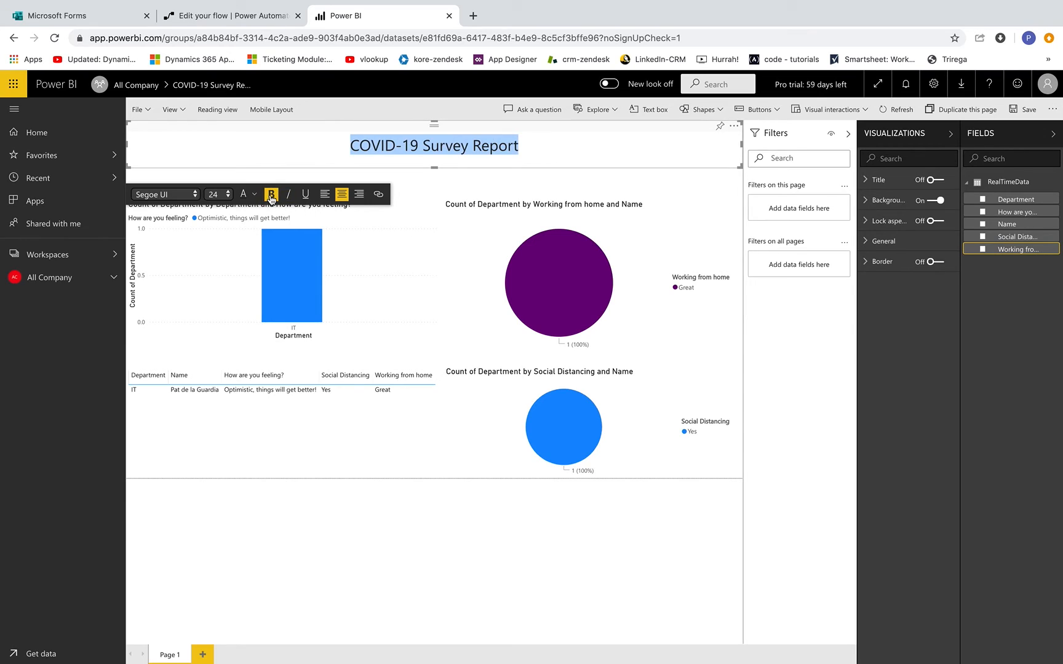
{"action": "left_click", "coordinate": [224, 195]}
{"action": "left_click", "coordinate": [221, 218]}
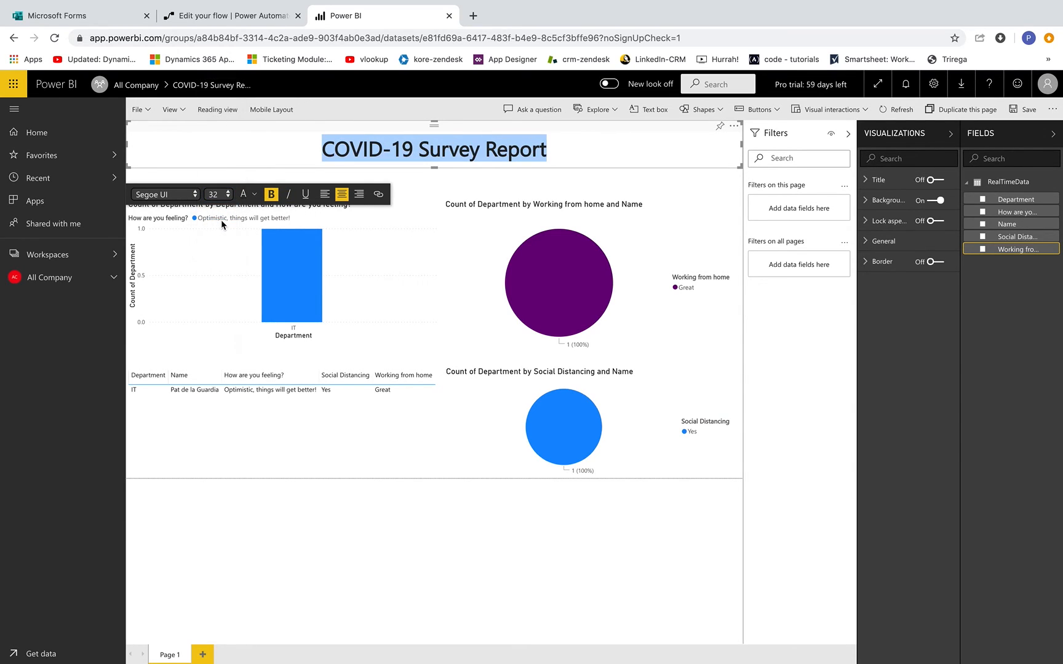
{"action": "left_click", "coordinate": [678, 161]}
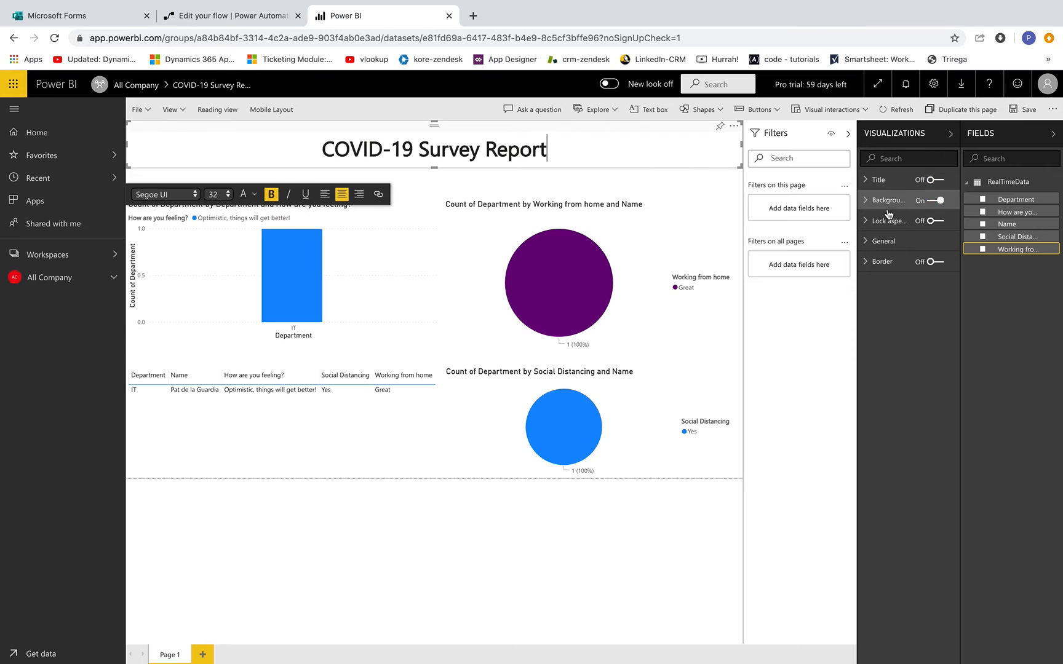
- Fill the title text box background with the light blue theme colour
{"action": "left_click", "coordinate": [867, 200]}
{"action": "left_click", "coordinate": [884, 235]}
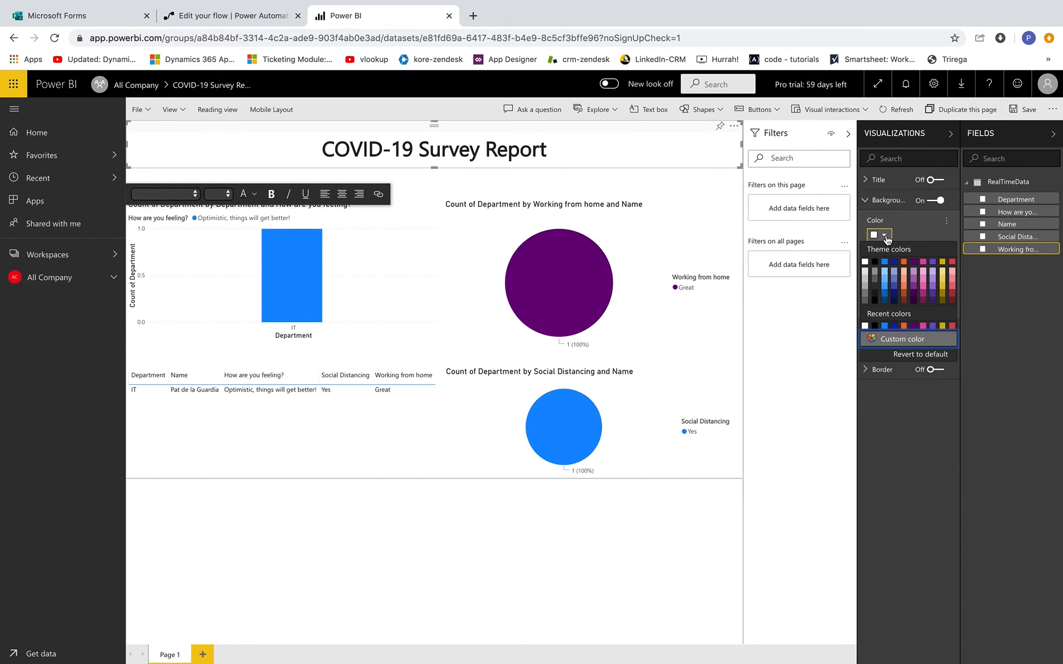
{"action": "left_click", "coordinate": [904, 273]}
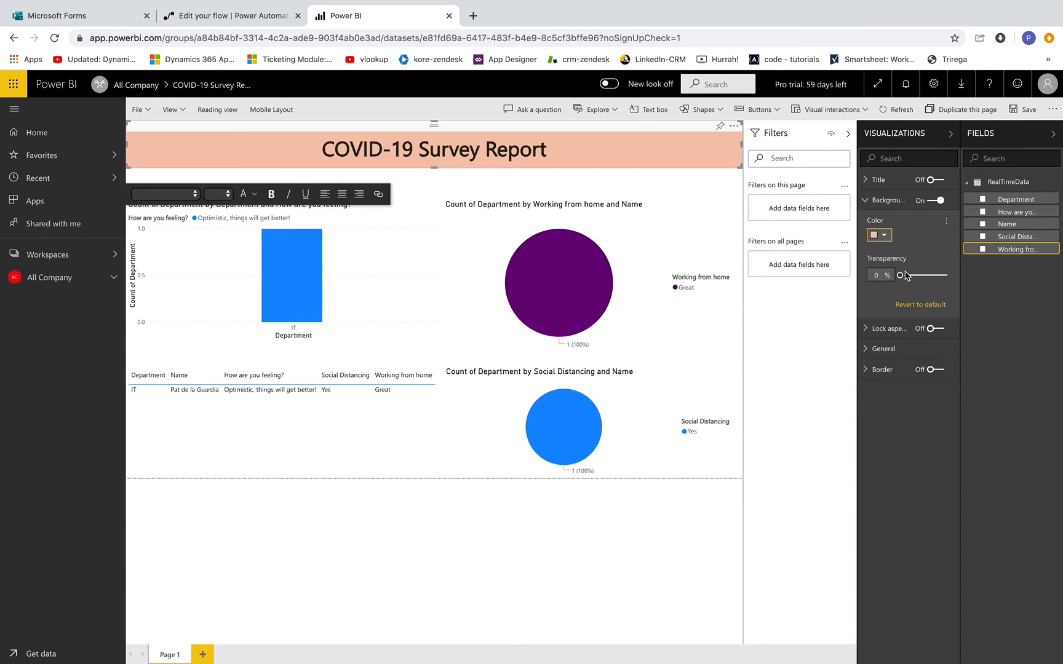
{"action": "left_click", "coordinate": [883, 235]}
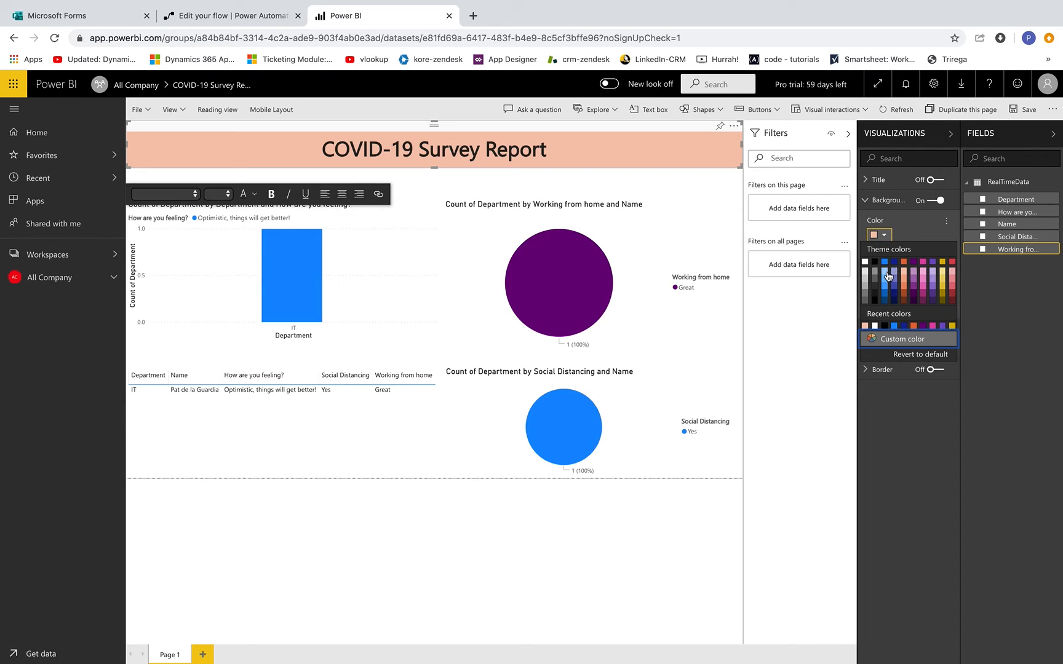
{"action": "left_click", "coordinate": [886, 274]}
{"action": "left_click", "coordinate": [675, 577]}
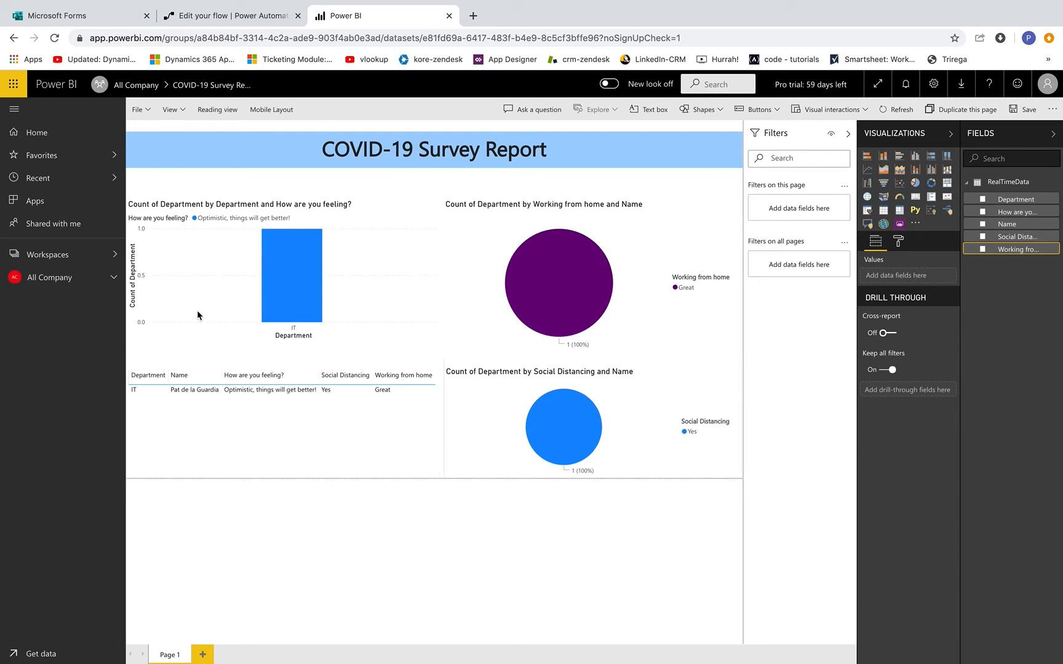
- Take the survey form back to the designer and open the survey flow's latest run details
{"action": "left_click", "coordinate": [96, 17]}
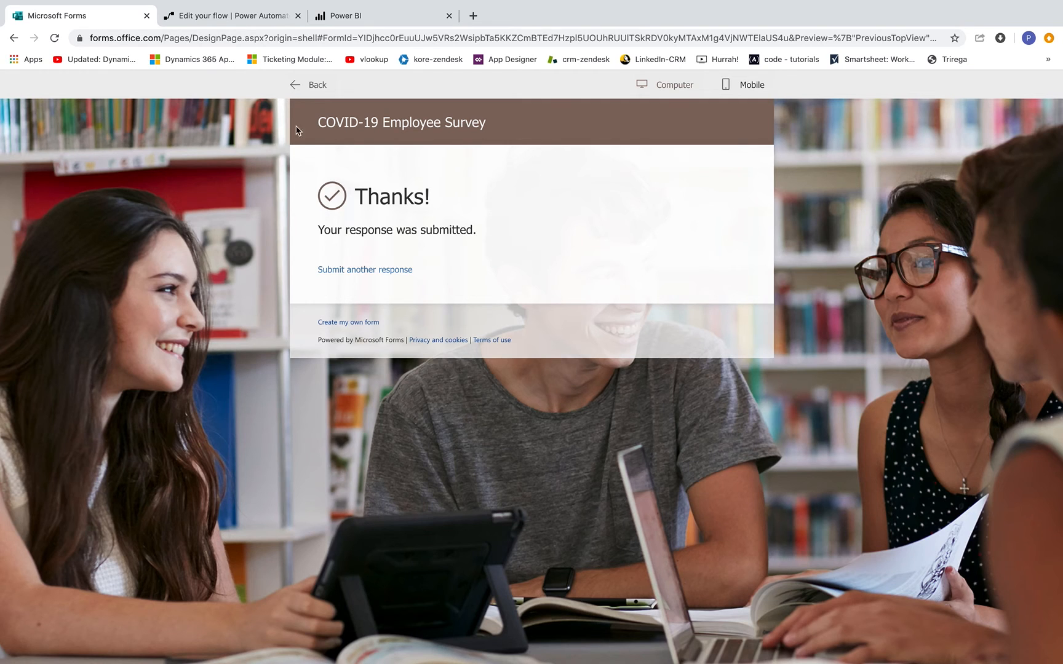
{"action": "left_click", "coordinate": [294, 87]}
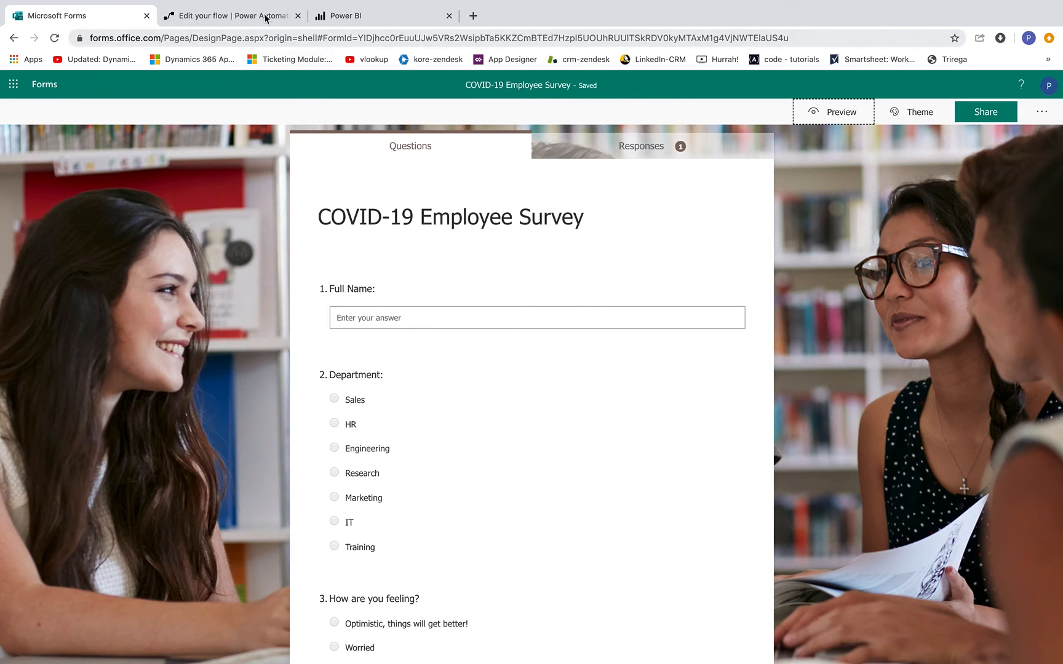
{"action": "left_click", "coordinate": [231, 15]}
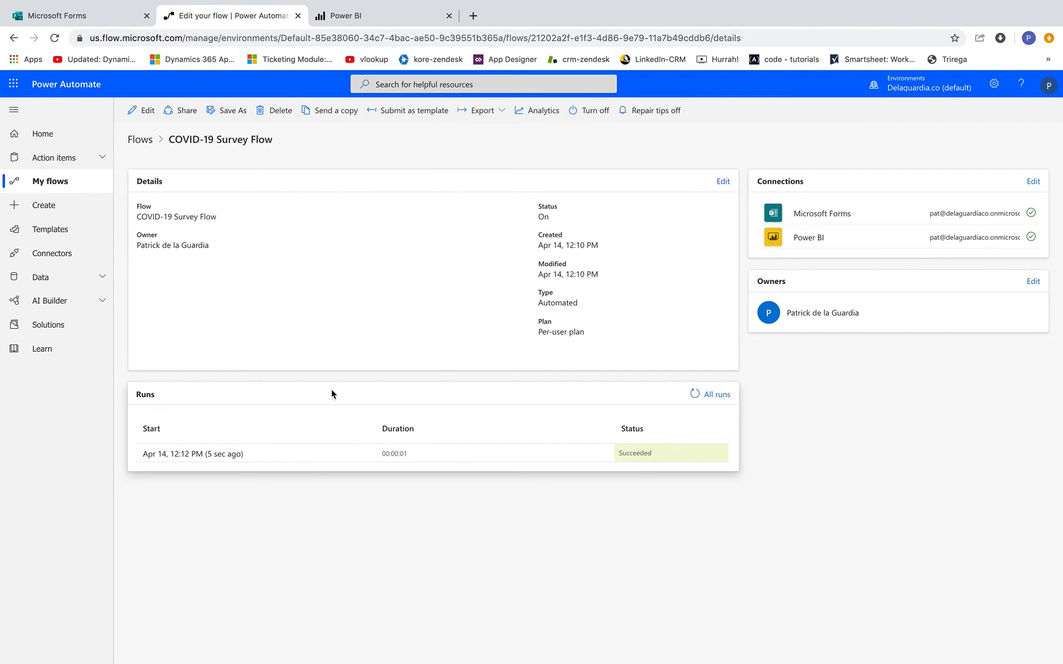
{"action": "left_click", "coordinate": [221, 452]}
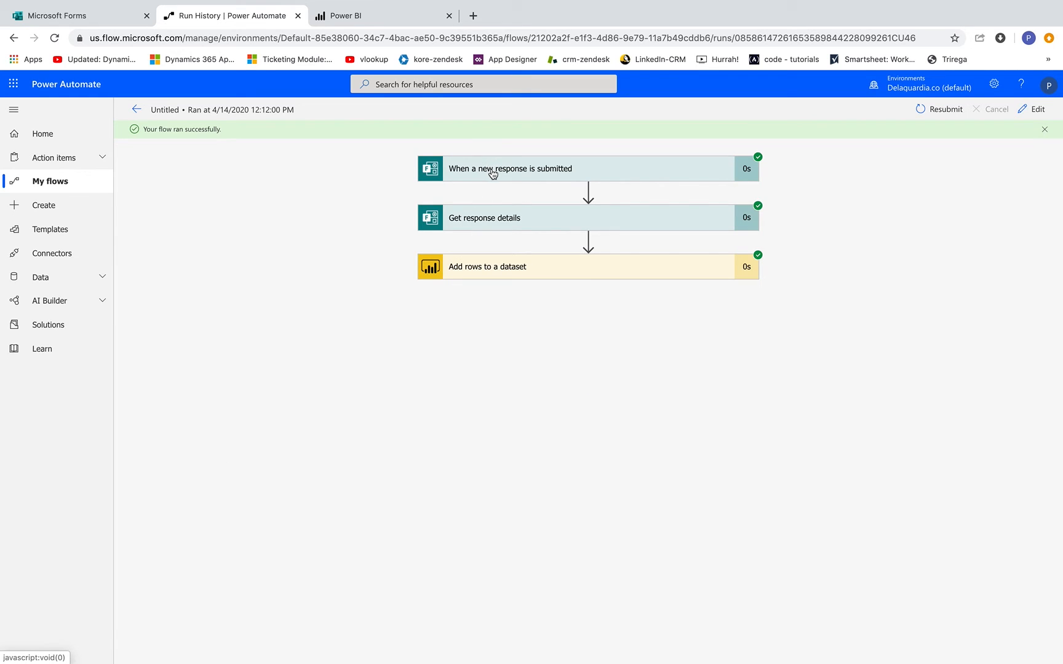
- Recheck the form and the flow run, then return to the COVID-19 Survey Report
{"action": "left_click", "coordinate": [71, 16]}
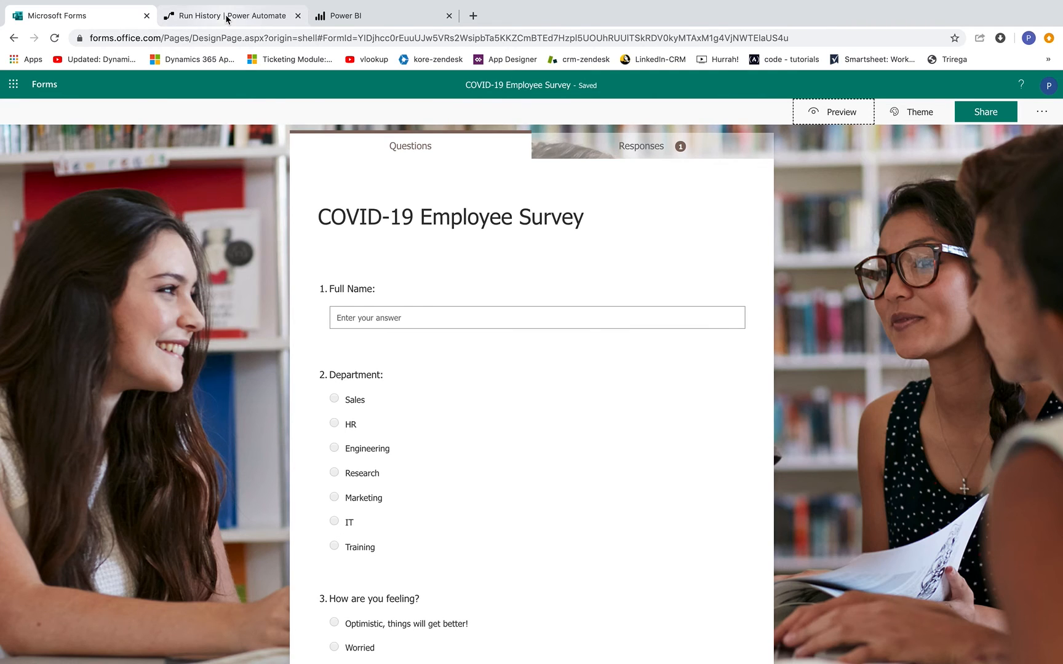
{"action": "left_click", "coordinate": [246, 17]}
{"action": "left_click", "coordinate": [347, 16]}
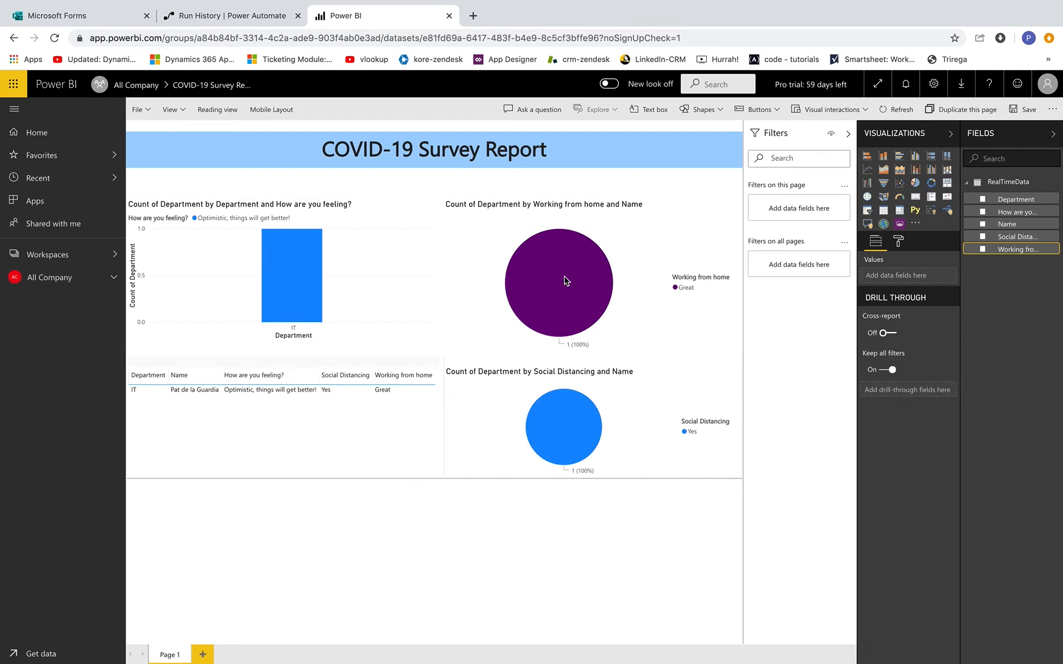